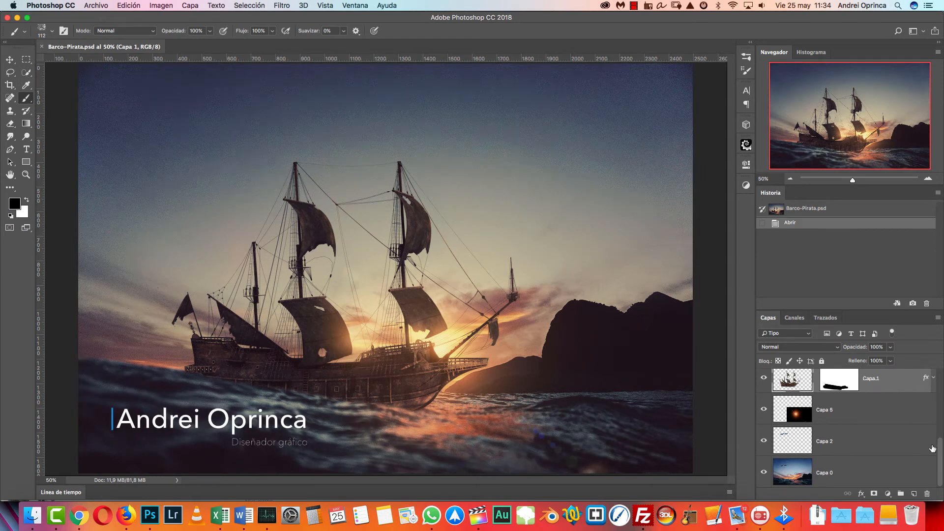
drag(939, 448, 936, 410)
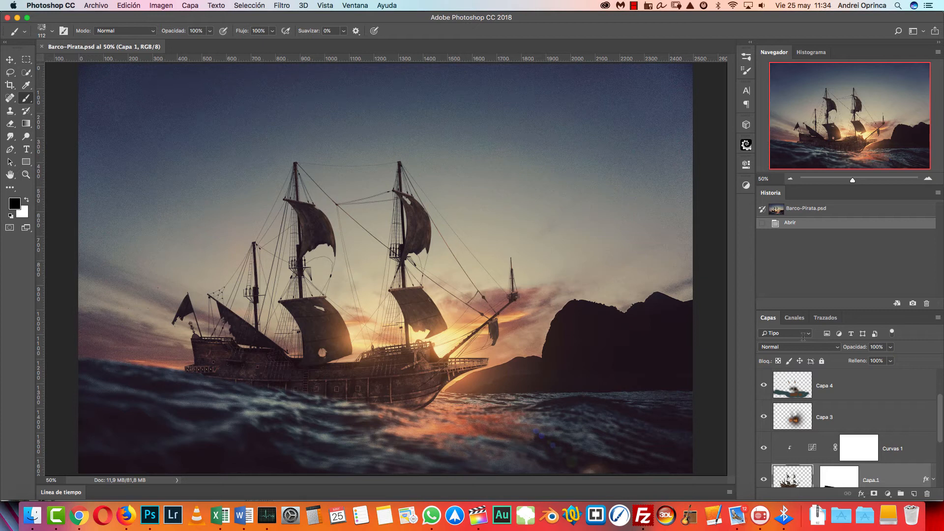
key(super+Tab)
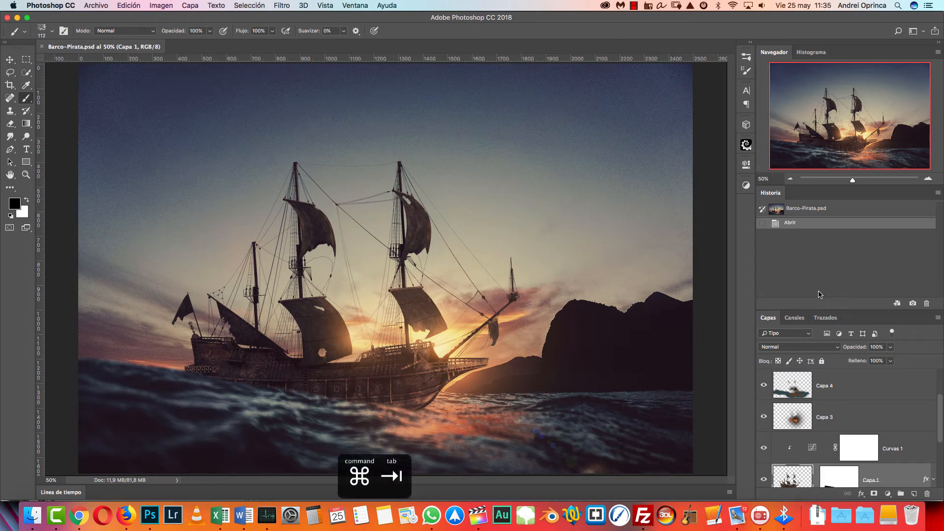
- Browse the files to open up to the Manipulación 2 folder and preview Barco-Pirata.psd
key(super+o)
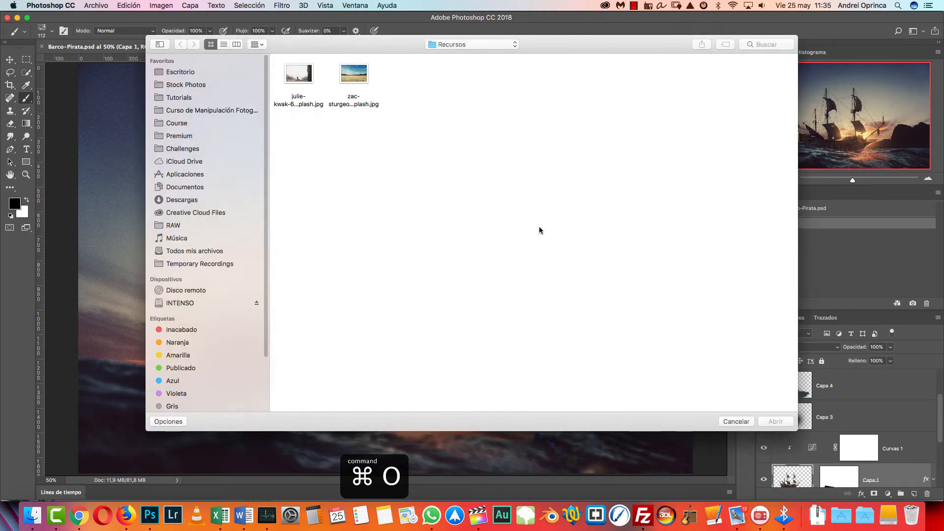
click(477, 45)
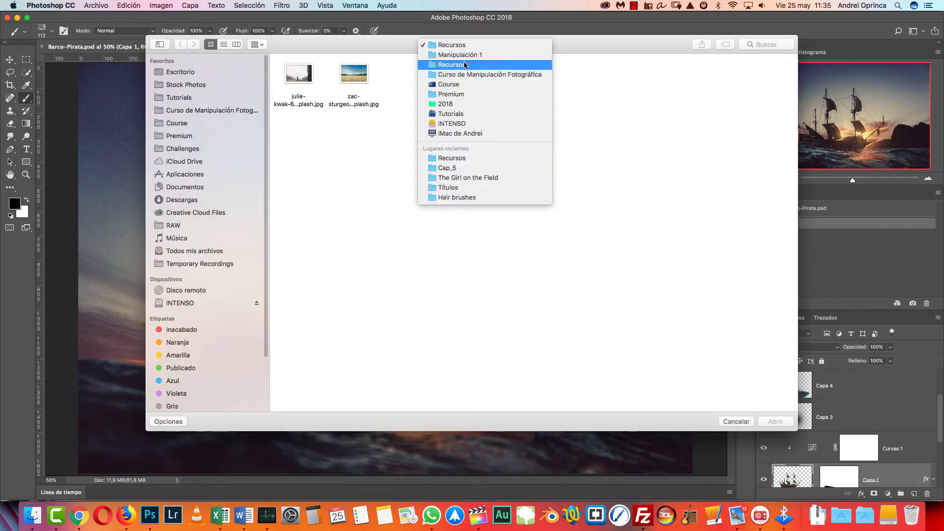
click(492, 61)
click(416, 78)
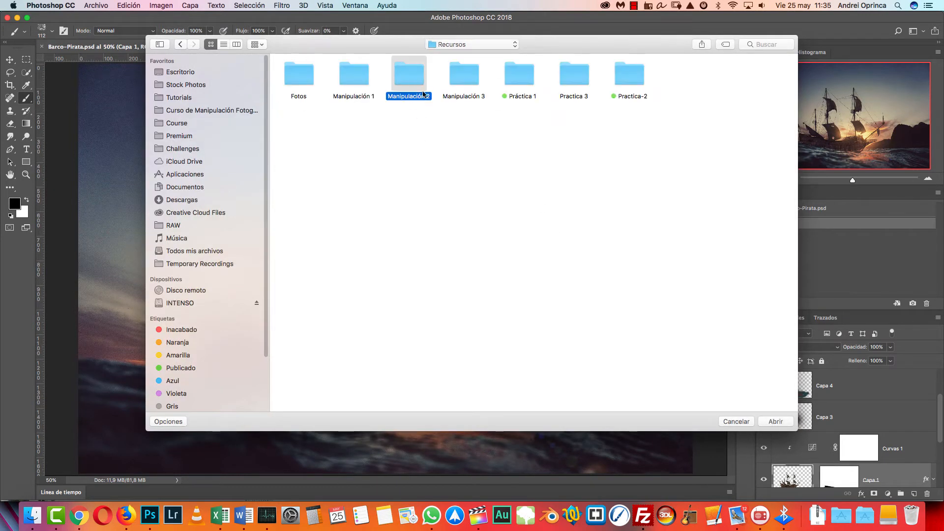
double_click(415, 78)
click(306, 76)
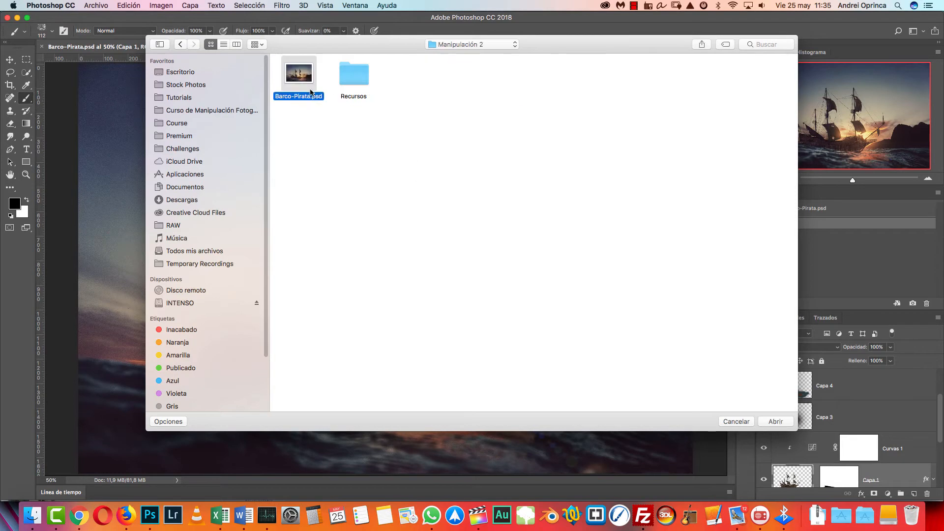
key(space)
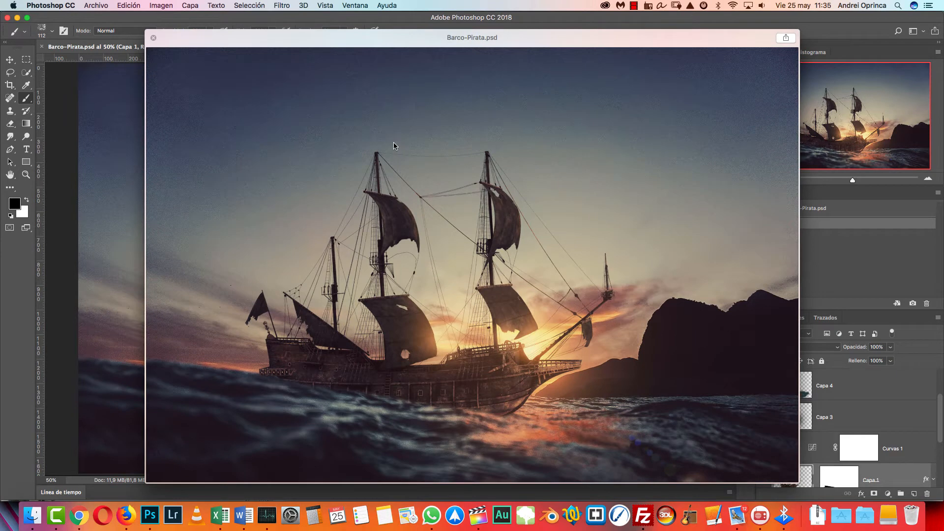
key(space)
click(395, 128)
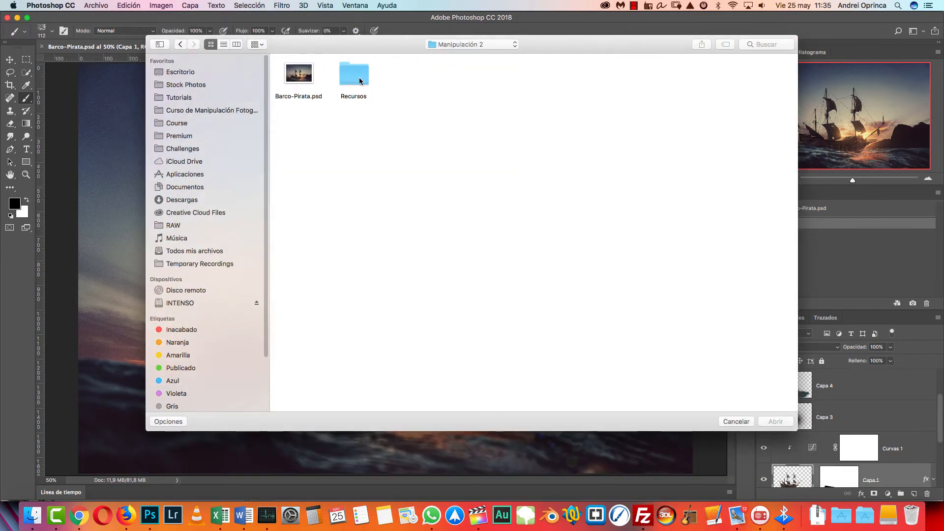
- Open the sunset seascape JPG from the Recursos folder inside Manipulación 2
double_click(361, 85)
click(358, 78)
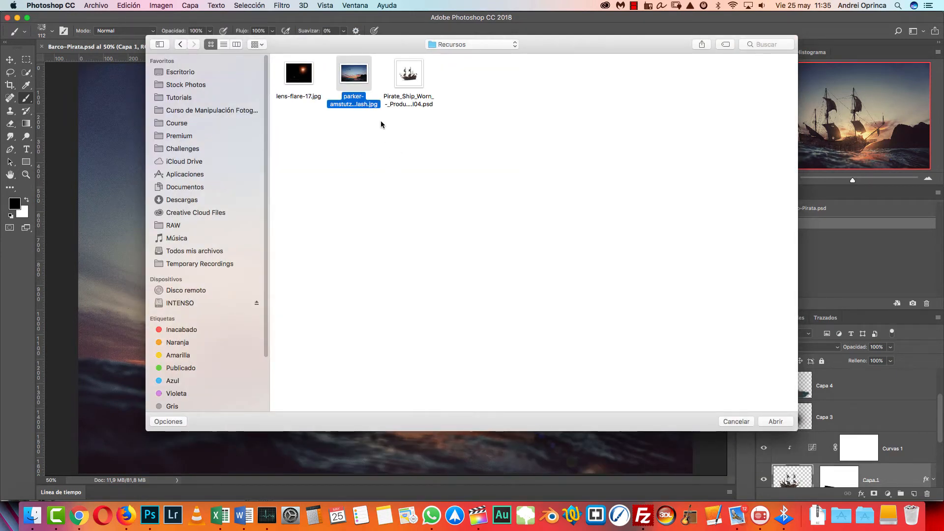
click(777, 421)
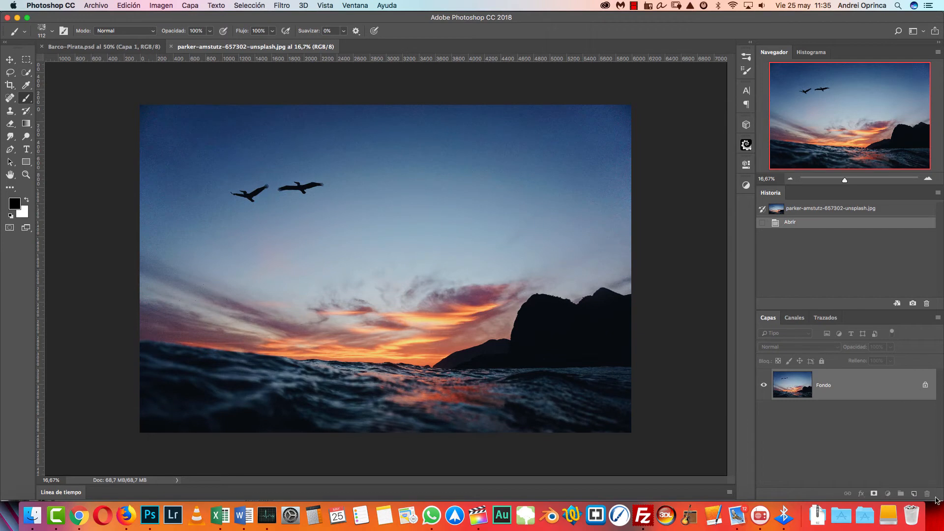
- Add a new empty layer above the Fondo photo layer for retouching the sky
click(913, 493)
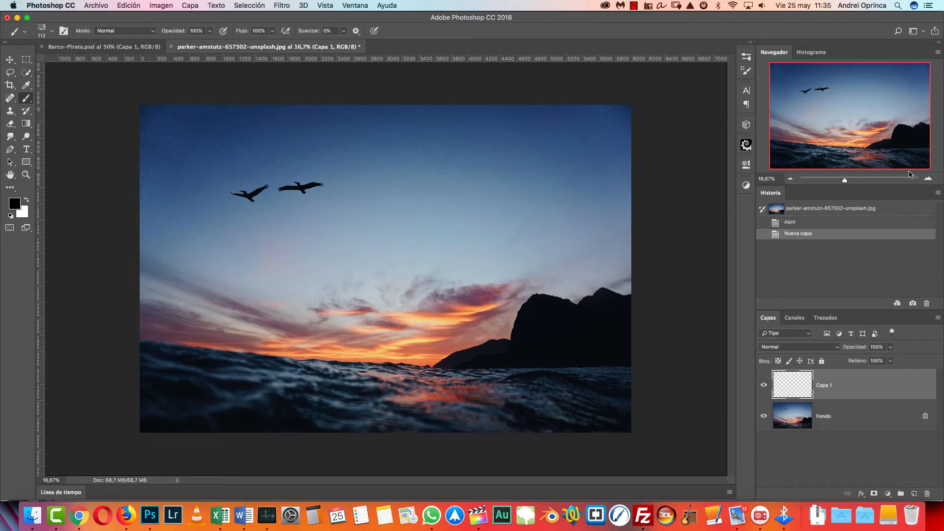
click(927, 179)
drag(477, 251, 584, 286)
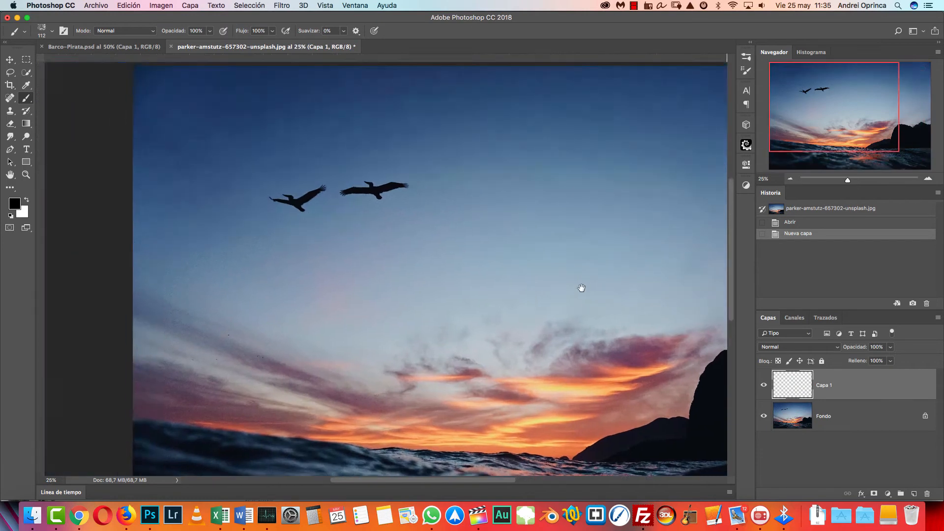
key(super+1)
mouse_move(483, 227)
mouse_down()
mouse_move(604, 360)
mouse_move(627, 407)
mouse_up()
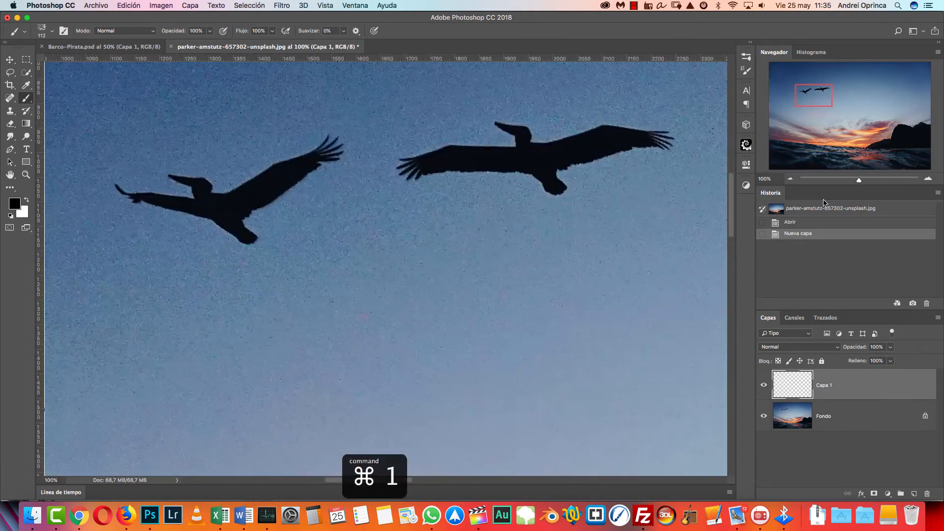
scroll(601, 209, down, 1)
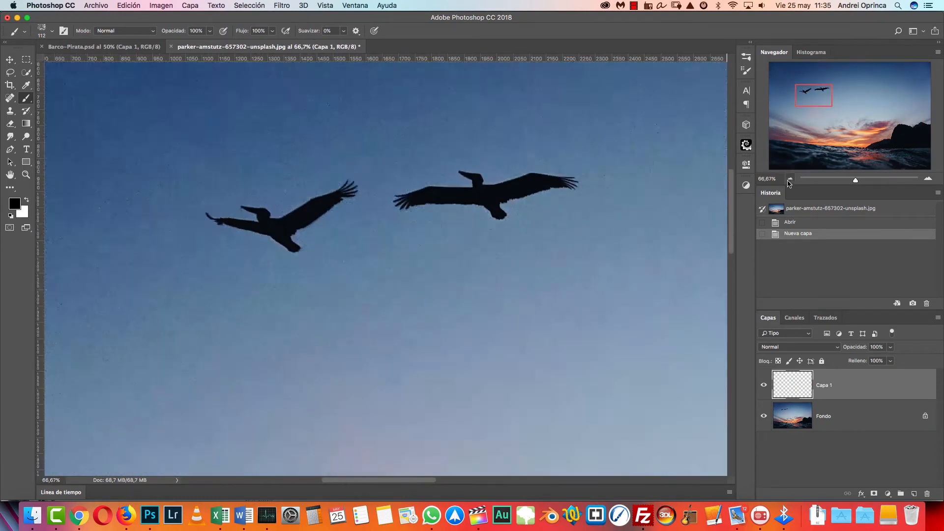
- Outline both birds with the Content-Aware Move tool and shift only the selection outline onto clear sky to their right
click(10, 99)
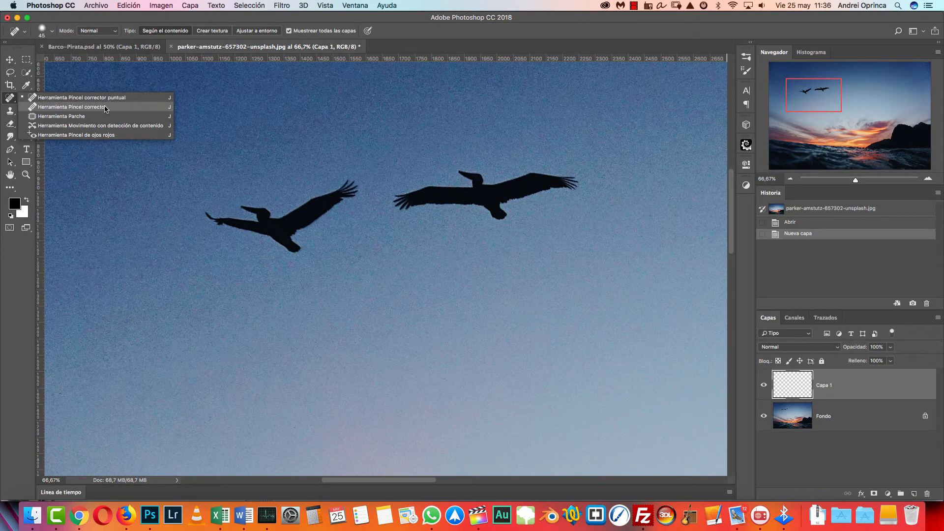
click(71, 125)
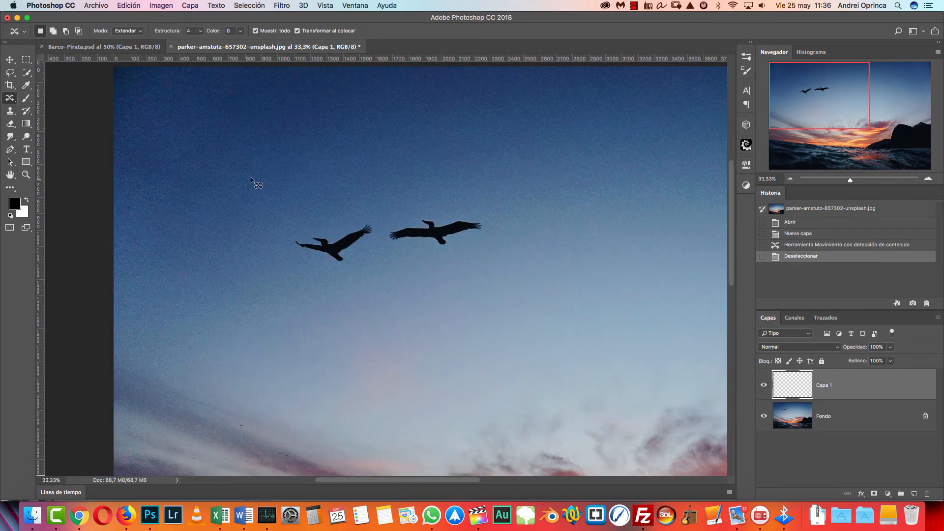
mouse_move(308, 220)
mouse_down()
mouse_move(283, 251)
mouse_move(315, 281)
mouse_move(402, 268)
mouse_up()
mouse_move(497, 244)
mouse_down()
mouse_move(413, 206)
mouse_move(317, 215)
mouse_up()
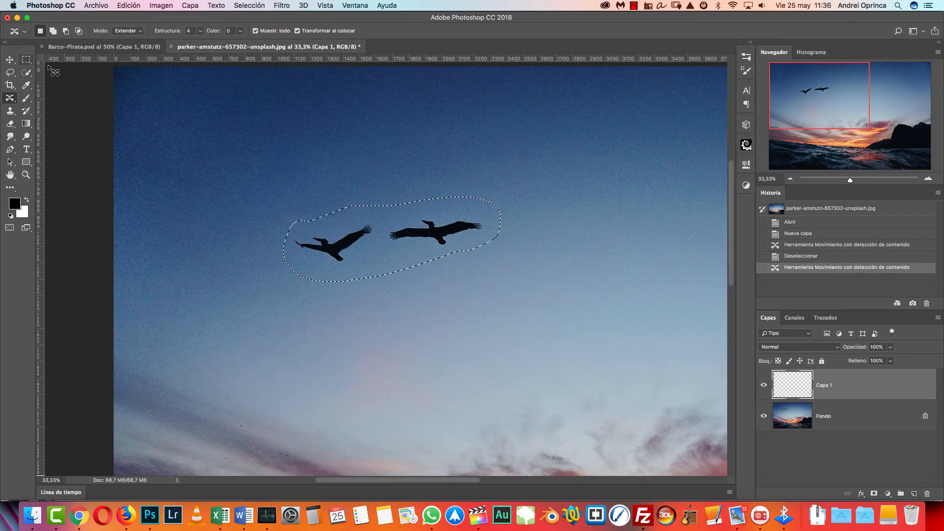
click(28, 61)
drag(385, 227, 580, 179)
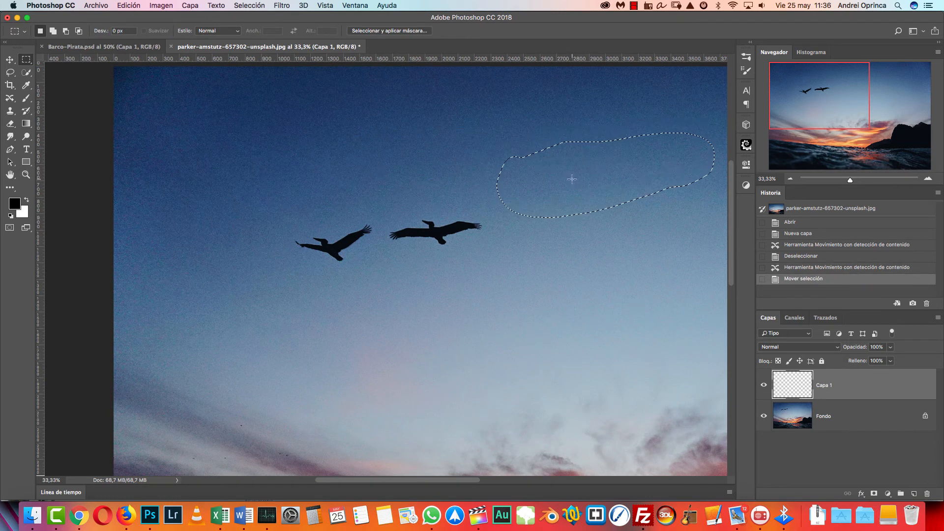
- Try to cover the birds with the selected clear sky using the Content-Aware Move tool in Mover mode, and deselect
click(10, 97)
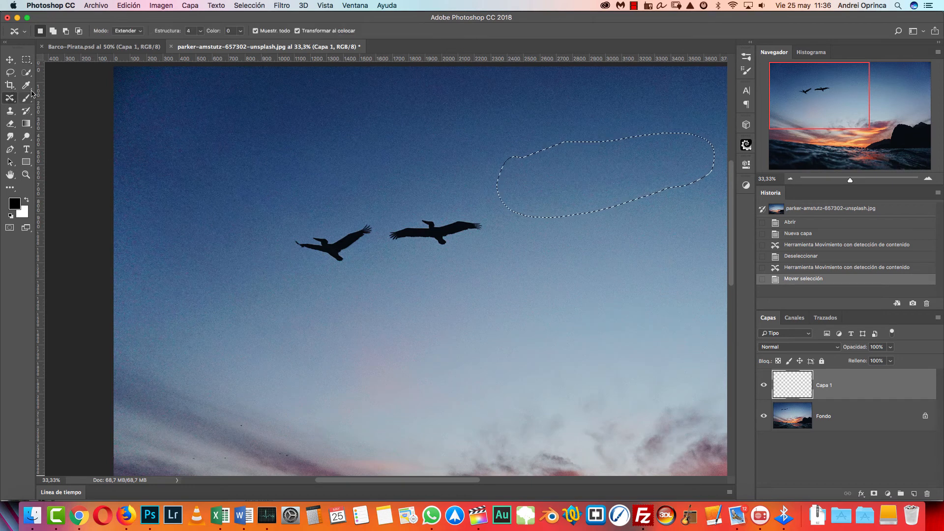
click(133, 31)
click(131, 31)
click(128, 31)
click(124, 22)
drag(636, 174, 418, 231)
key(Return)
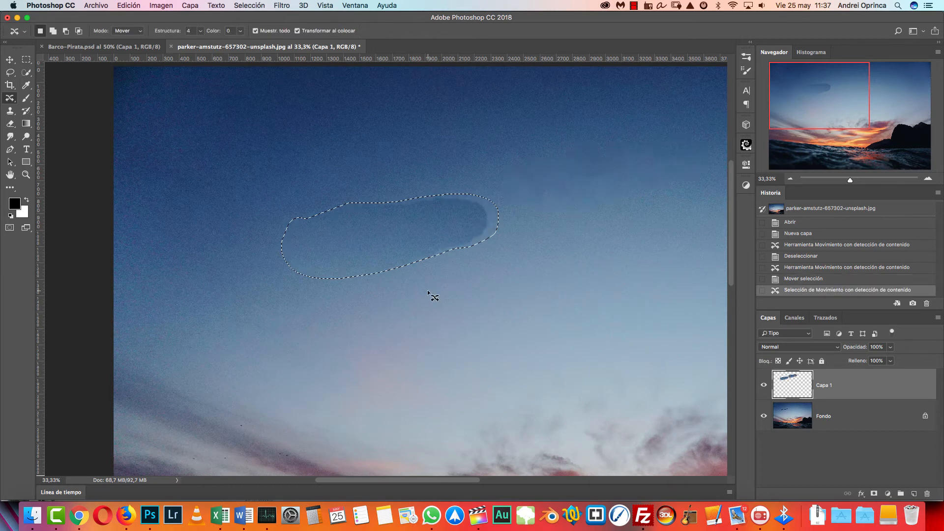
key(super+d)
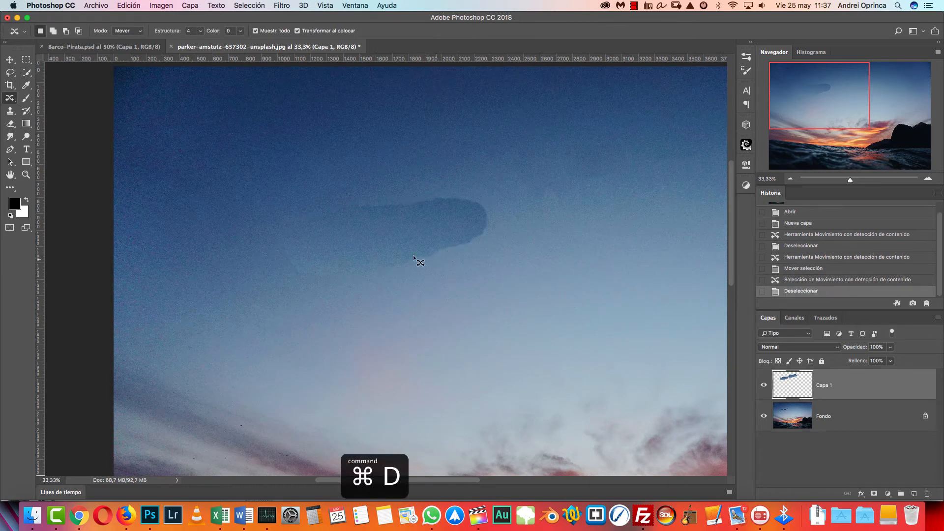
- Undo the content-aware move over the birds and clear the restored selection
key(alt+super+z)
key(alt+super+z)
key(super+d)
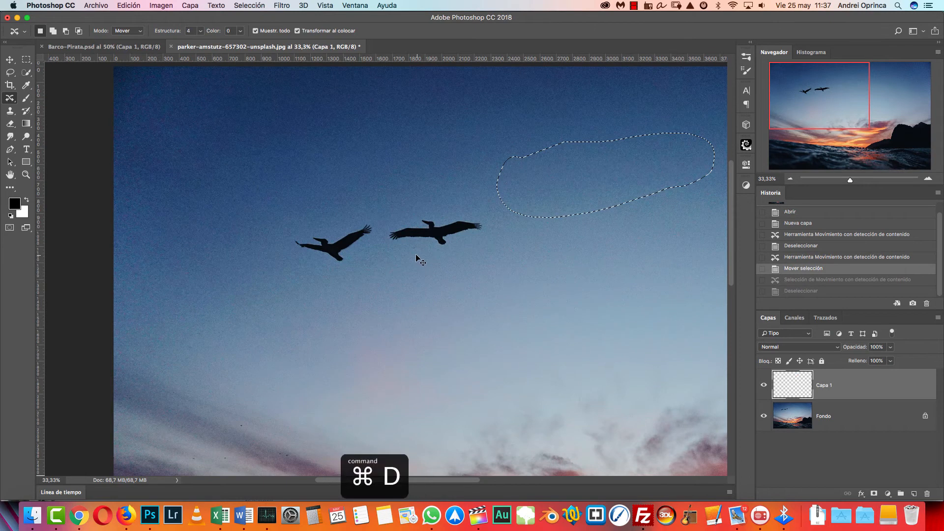
- Remove both birds from the sky on Capa 1 with the Spot Healing Brush at size 90
click(11, 98)
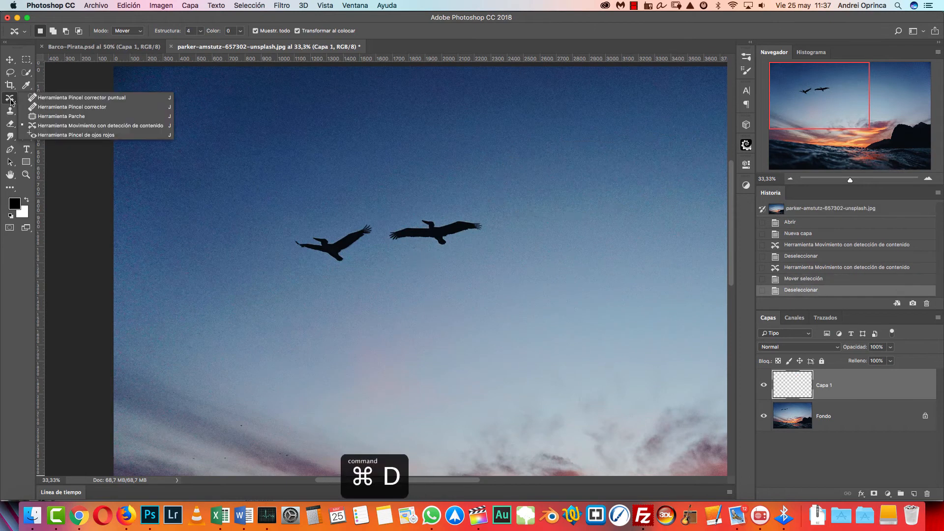
click(68, 99)
key(bracketright)
key(bracketright)
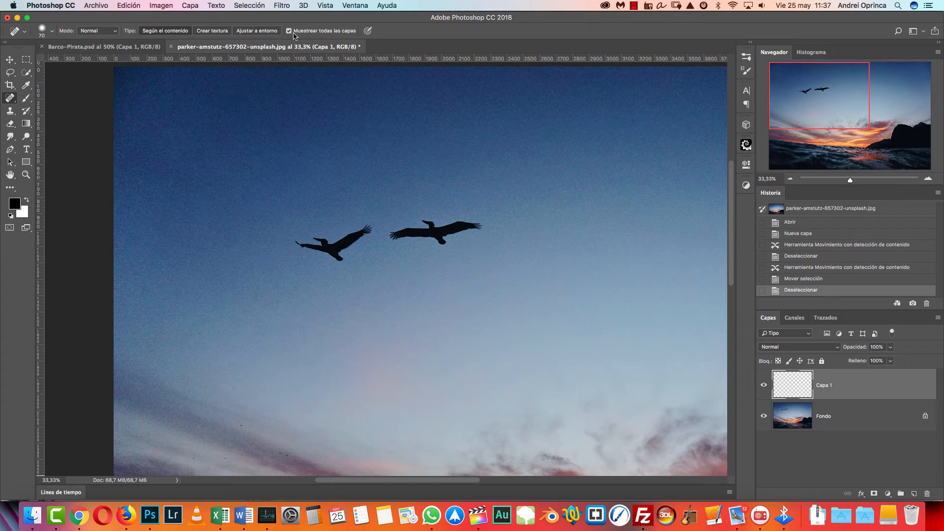
key(bracketright)
key(bracketright)
mouse_move(480, 223)
mouse_down()
mouse_move(429, 221)
mouse_move(394, 234)
mouse_move(433, 235)
mouse_move(438, 245)
mouse_move(484, 223)
mouse_move(426, 222)
mouse_move(391, 235)
mouse_move(412, 223)
mouse_move(399, 239)
mouse_move(442, 240)
mouse_move(430, 240)
mouse_move(438, 239)
mouse_move(429, 240)
mouse_move(478, 332)
mouse_move(590, 272)
mouse_move(586, 283)
mouse_move(436, 206)
mouse_move(430, 230)
mouse_move(446, 230)
mouse_move(425, 229)
mouse_move(445, 228)
mouse_up()
mouse_move(372, 230)
mouse_down()
mouse_move(341, 243)
mouse_move(343, 258)
mouse_move(324, 239)
mouse_move(305, 239)
mouse_move(305, 248)
mouse_move(339, 245)
mouse_move(346, 255)
mouse_move(311, 245)
mouse_move(342, 251)
mouse_move(354, 231)
mouse_move(362, 238)
mouse_move(331, 258)
mouse_move(292, 236)
mouse_move(330, 235)
mouse_up()
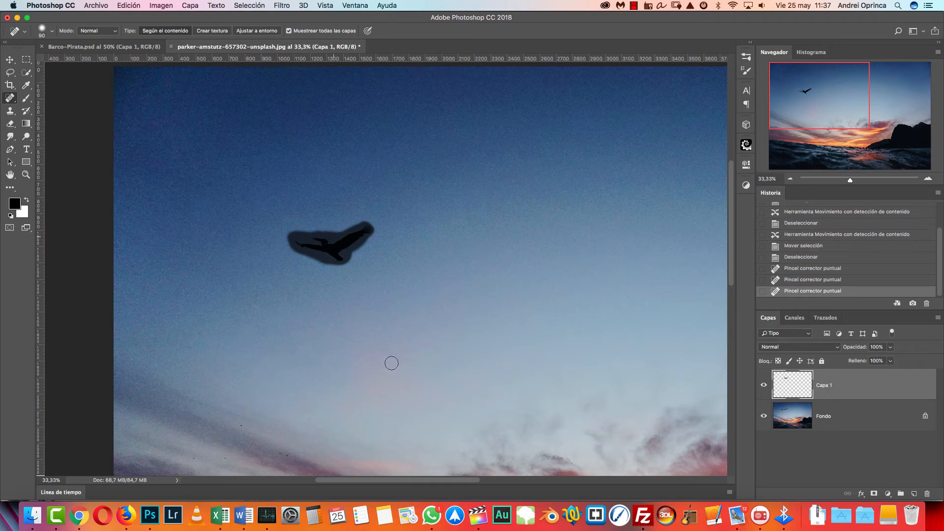
- Compare the sky with and without the retouching on Capa 1
alt+click(763, 385)
alt+click(762, 385)
click(763, 385)
click(762, 386)
click(763, 386)
click(763, 385)
- Try merging Capa 1 with the Fondo layer, undo the merge, and reselect Capa 1
click(789, 179)
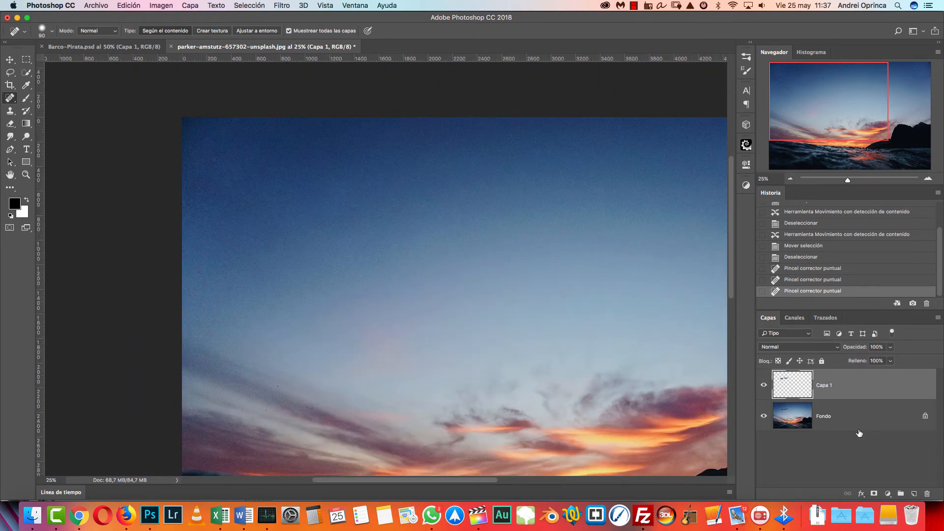
click(789, 179)
shift+click(856, 410)
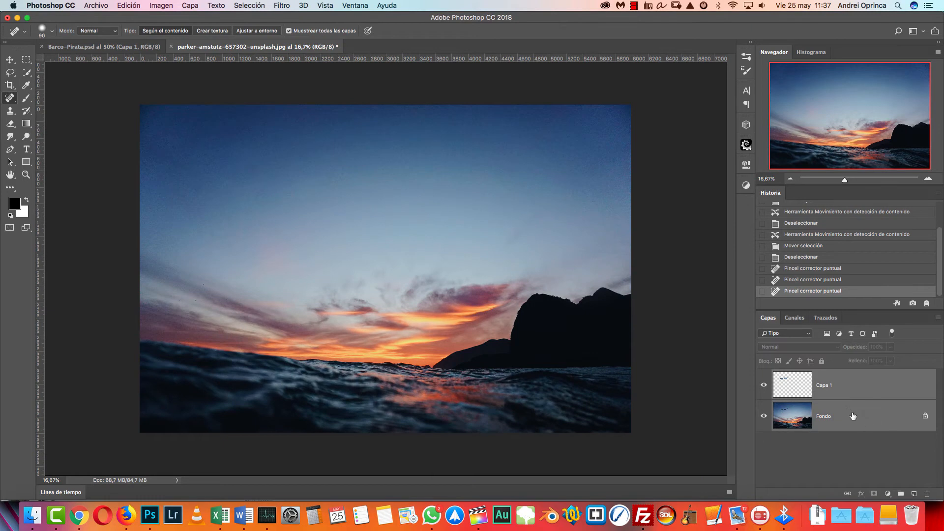
key(super+e)
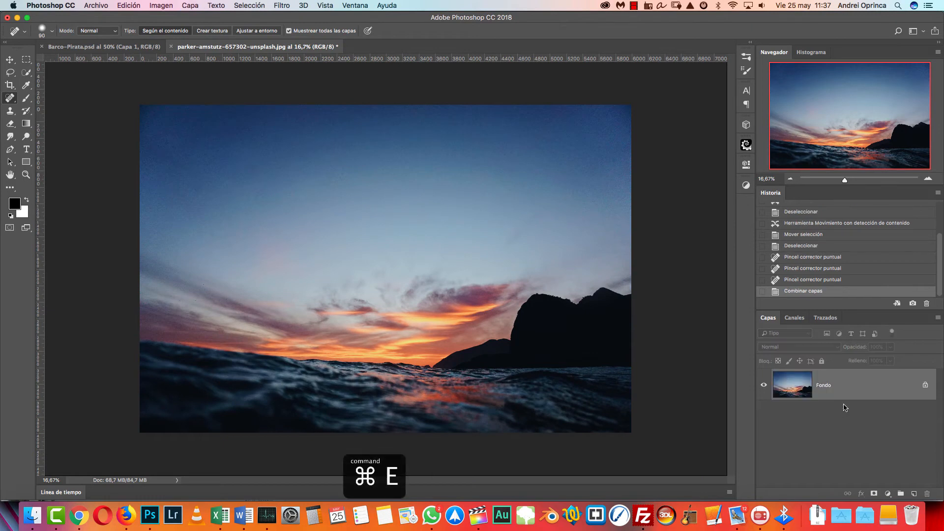
key(super+z)
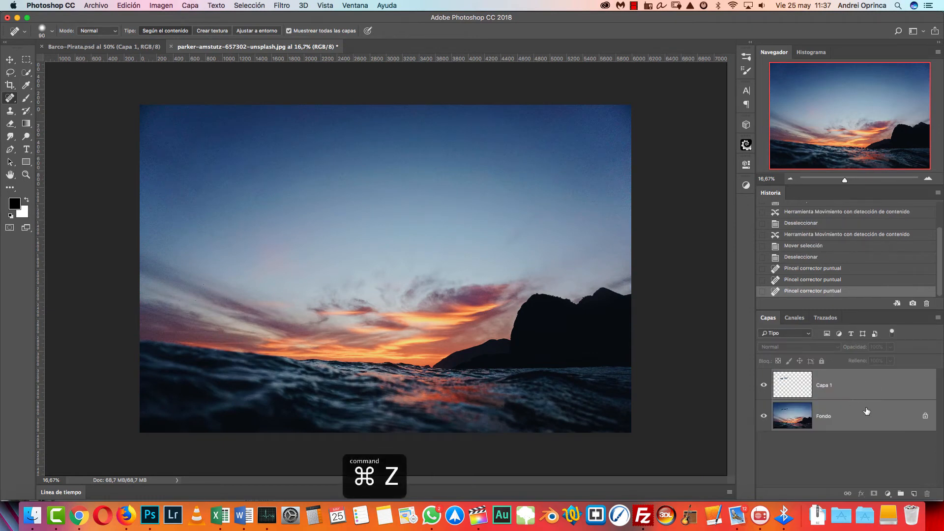
click(898, 387)
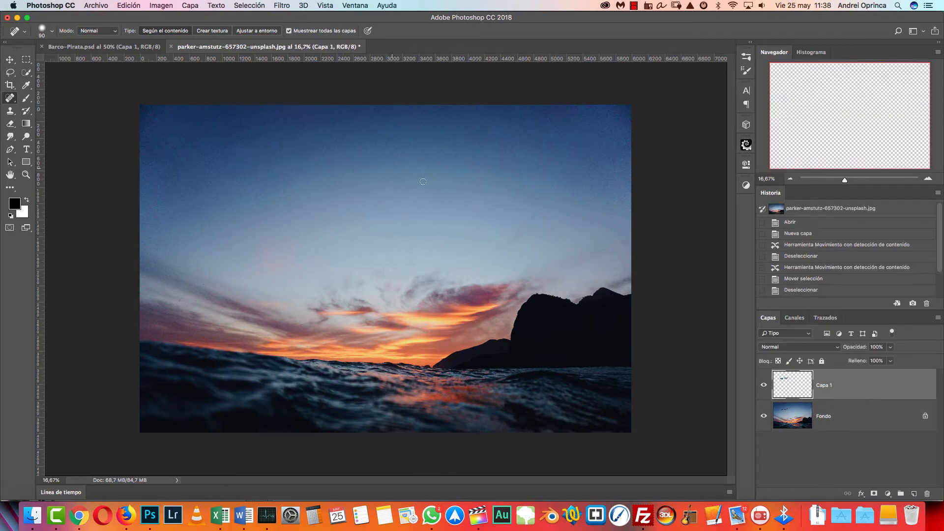
- Open the Pirate_Ship_Worn PSD from the Recursos folder
key(super+o)
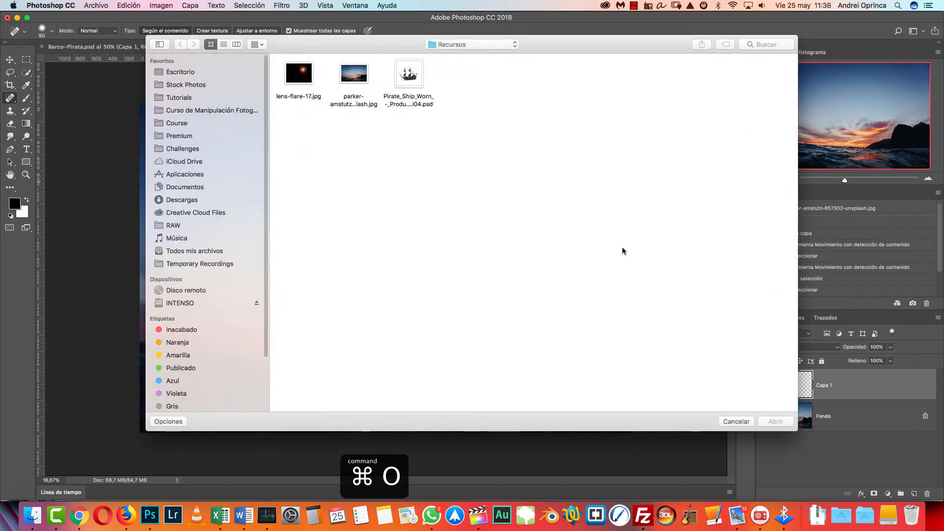
click(415, 80)
click(782, 420)
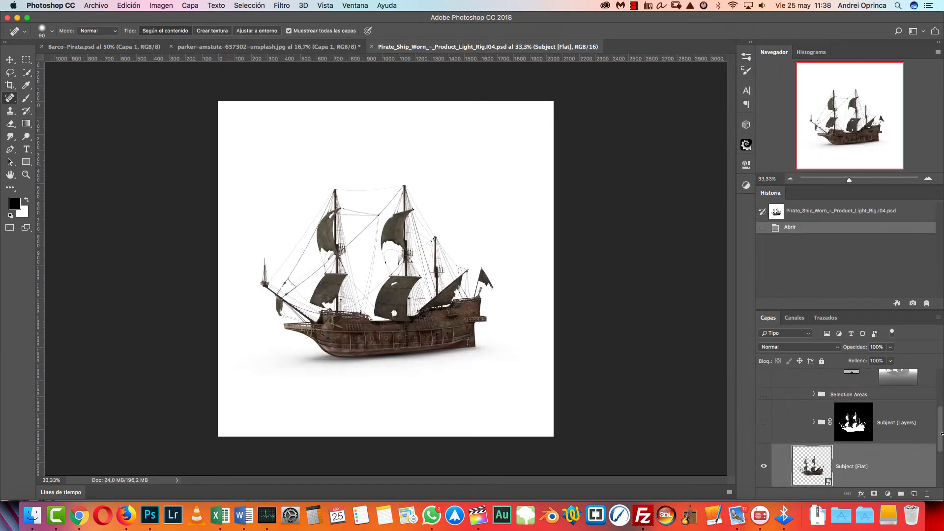
- Hide the Background and Shadows layers so the pirate ship stands on transparency
scroll(875, 462, down, 5)
click(930, 455)
drag(941, 405, 940, 379)
click(767, 415)
click(767, 417)
scroll(847, 434, down, 10)
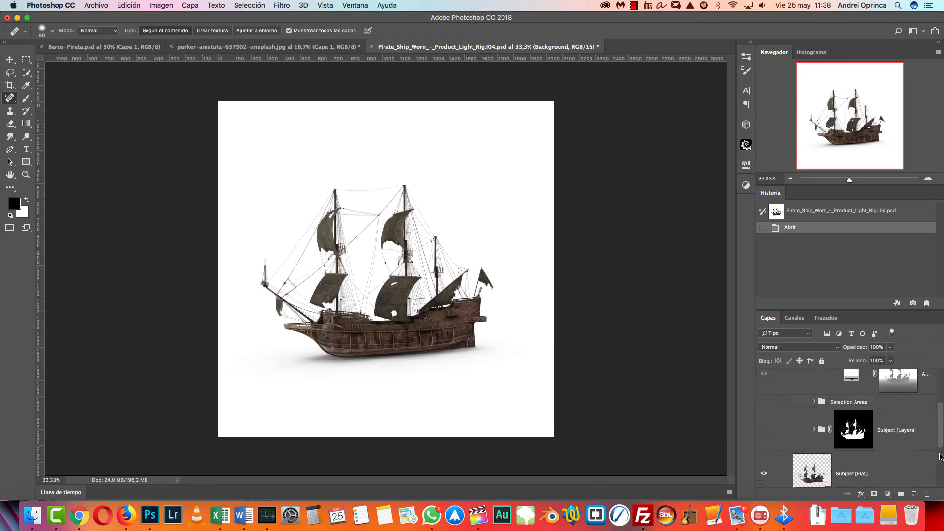
click(764, 467)
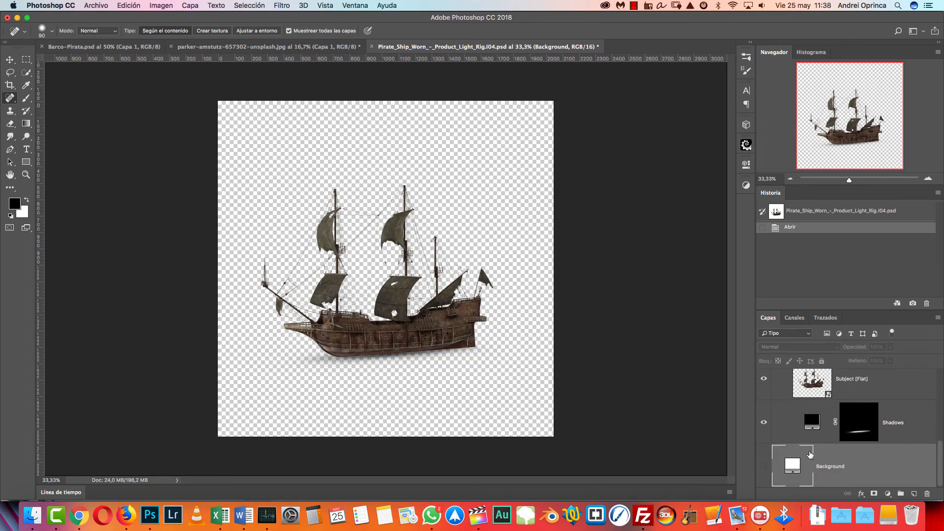
click(764, 421)
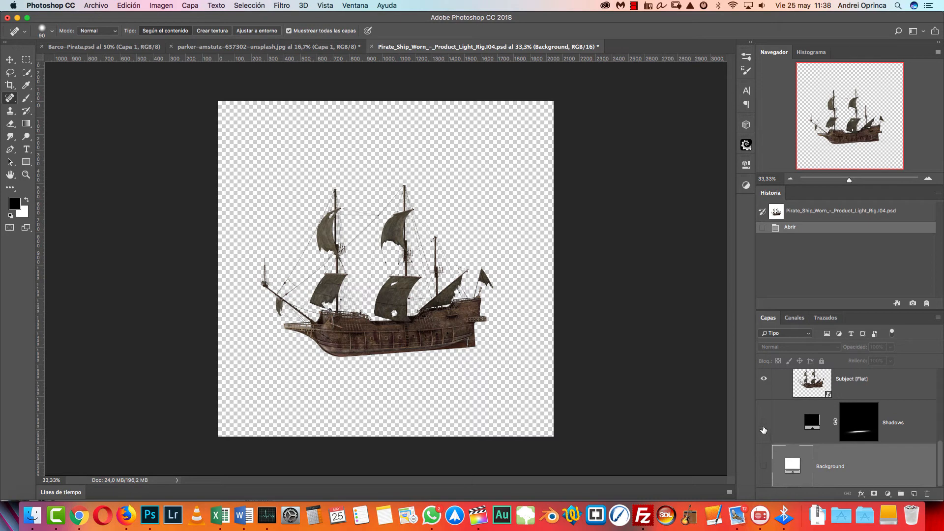
- Copy the visible ship as a merged image from the whole canvas and close the ship document without saving
key(super+a)
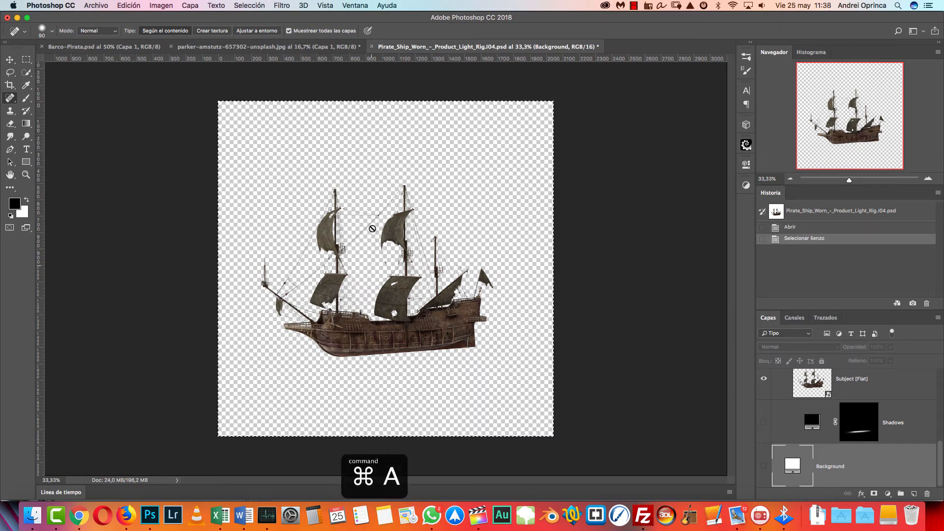
click(128, 5)
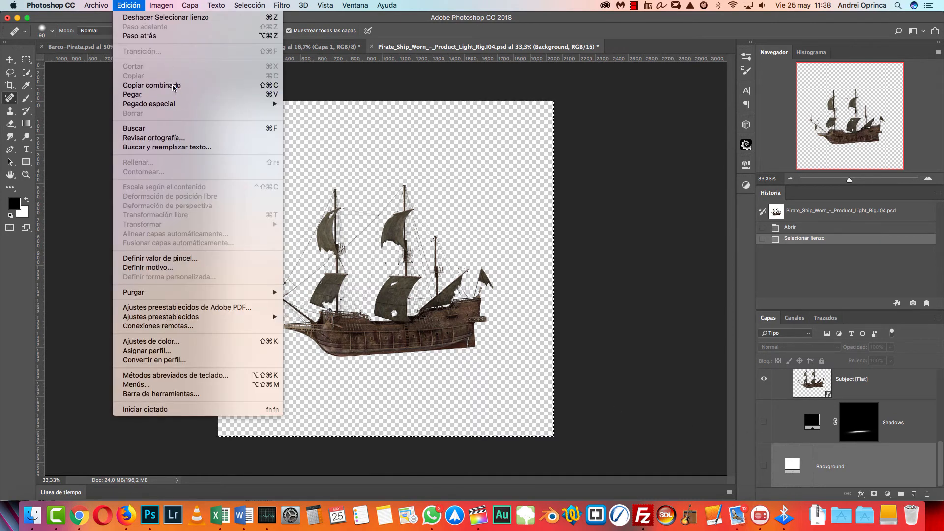
click(175, 83)
key(super+w)
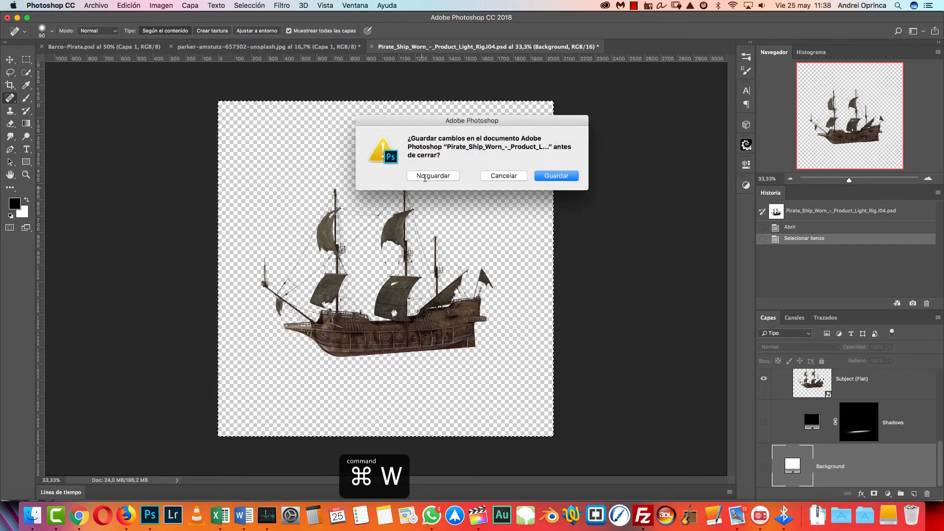
click(437, 176)
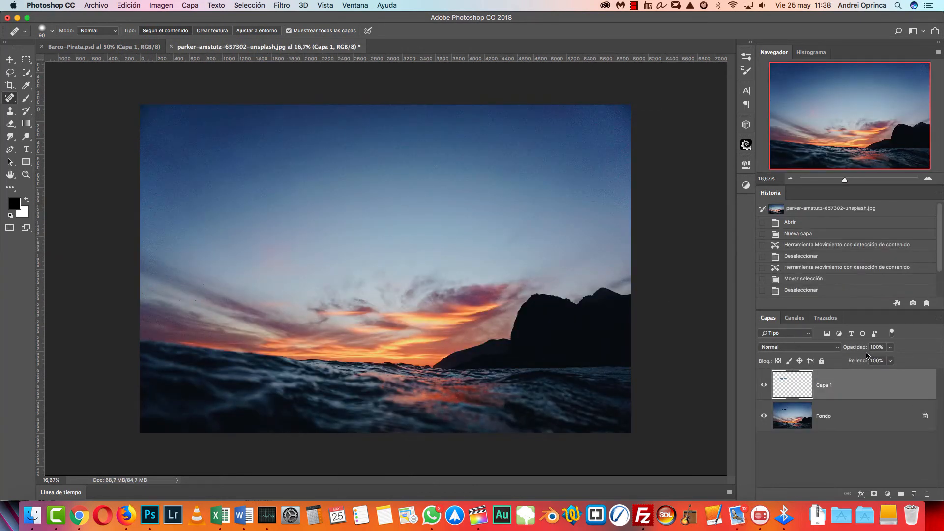
key(super+v)
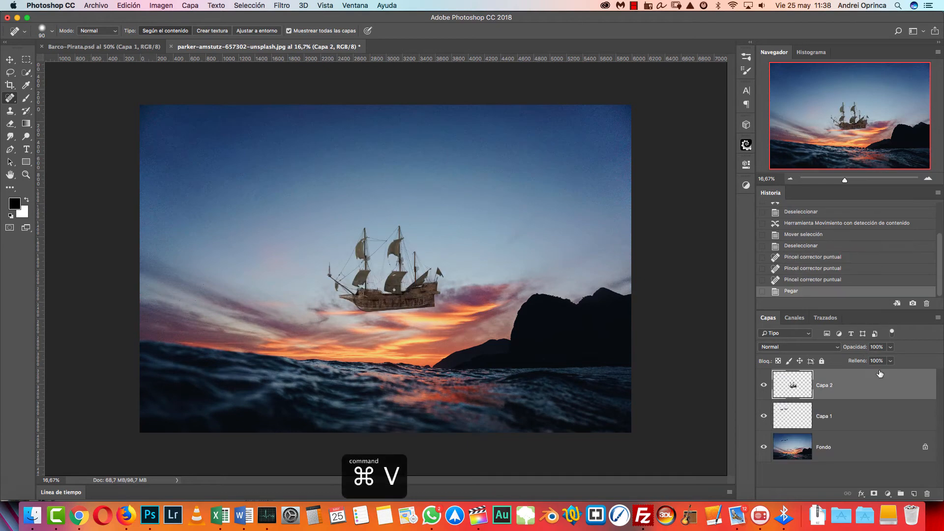
drag(909, 392, 927, 493)
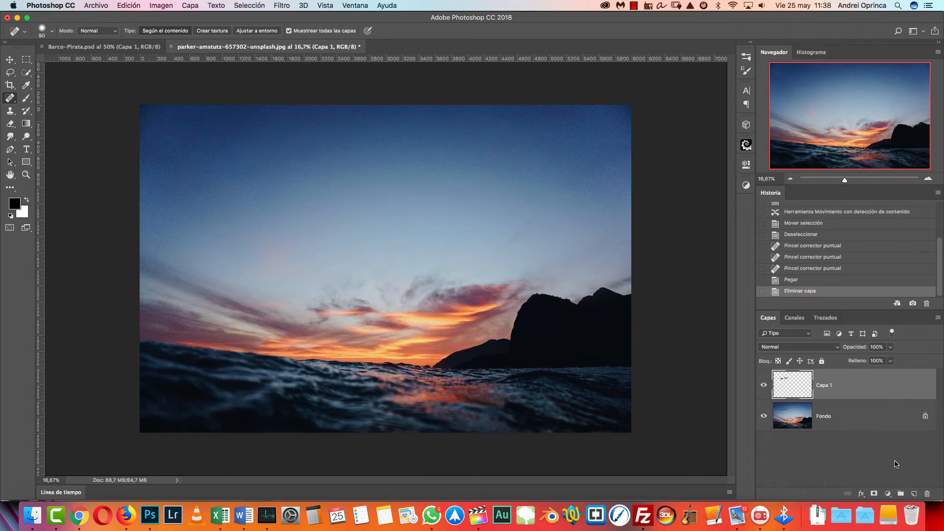
key(alt+super+i)
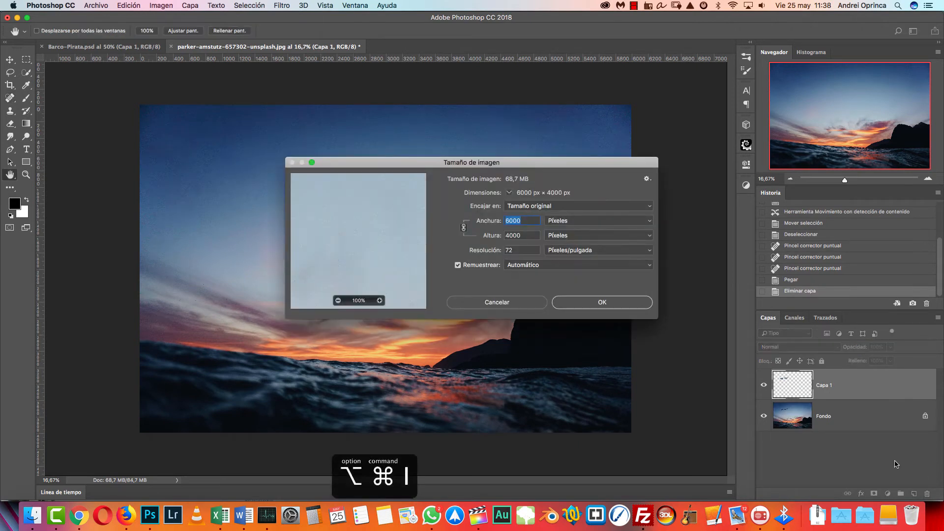
key(Escape)
- Resize the seascape image to 2500 px wide and paste the copied ship into it as a new layer
click(165, 7)
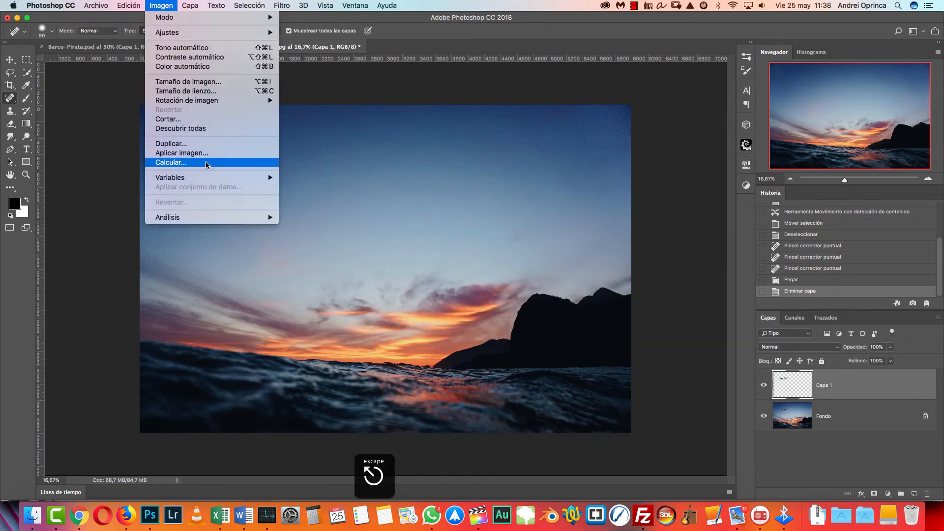
click(186, 82)
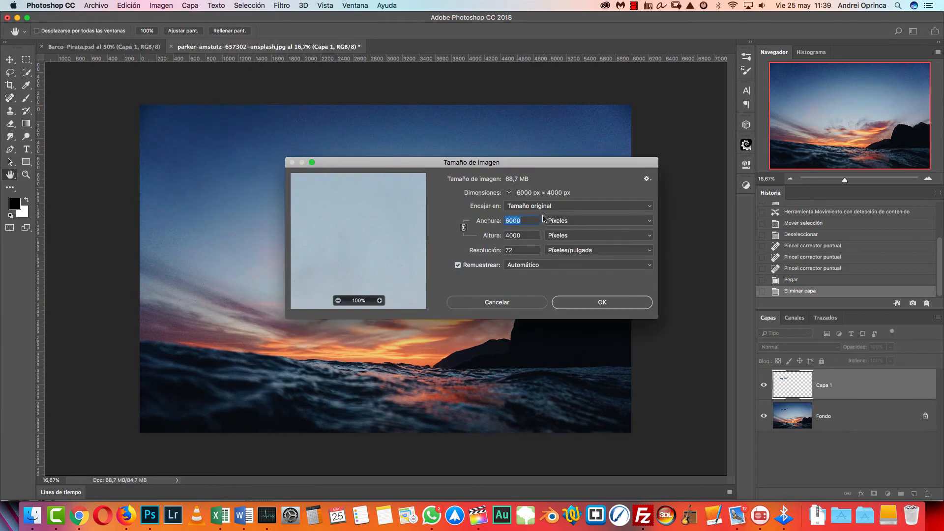
text(2500)
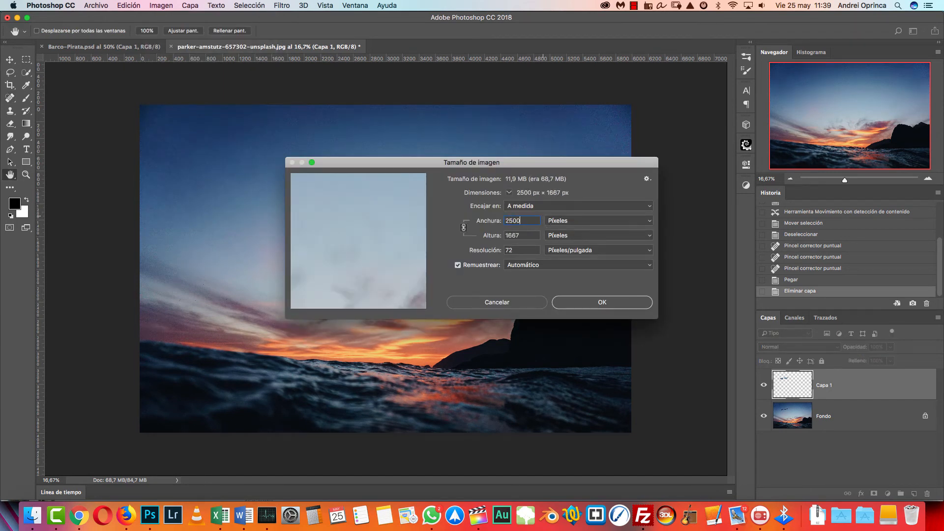
key(Return)
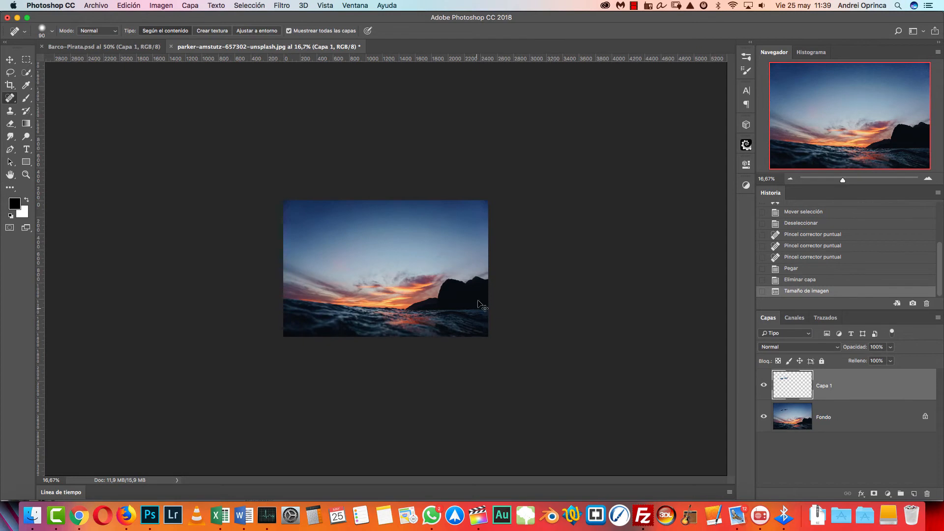
key(cmd+v)
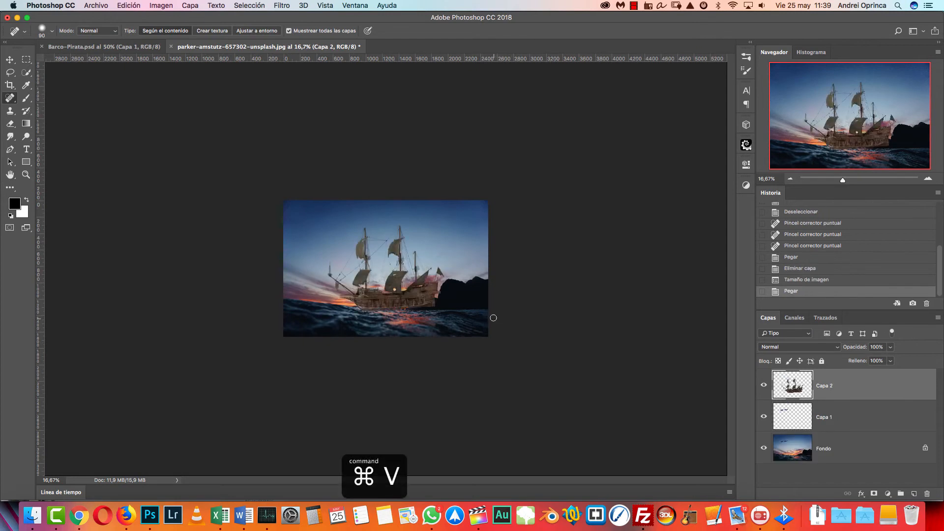
click(927, 178)
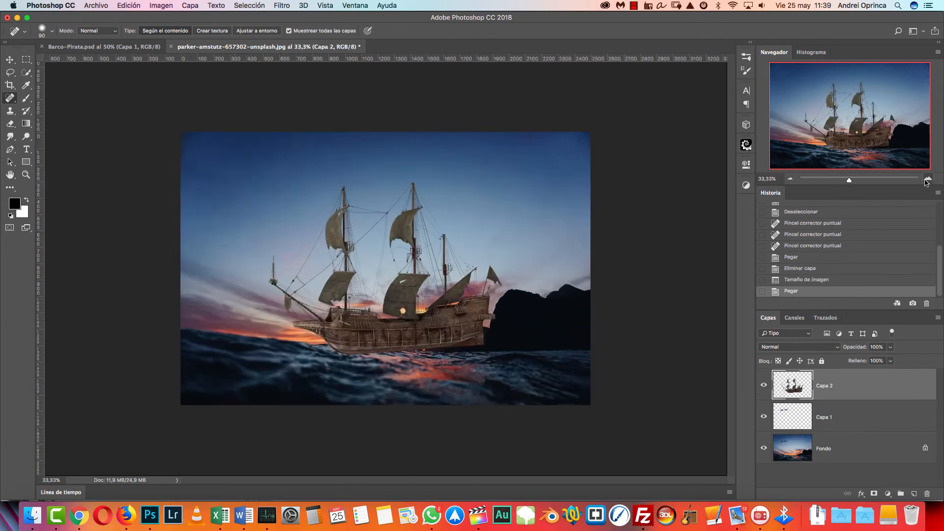
- Compare the seascape, with and without the pasted ship, against the finished Barco-Pirata.psd composite
click(125, 47)
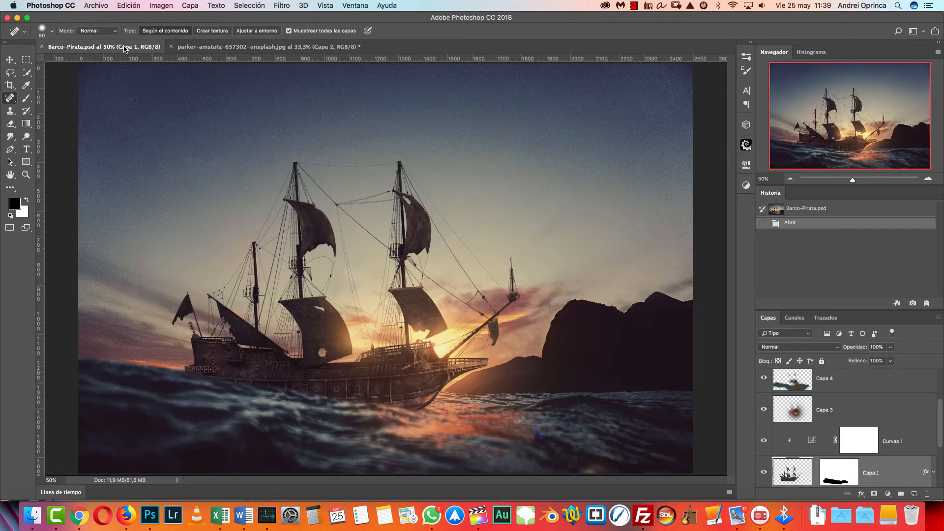
click(212, 46)
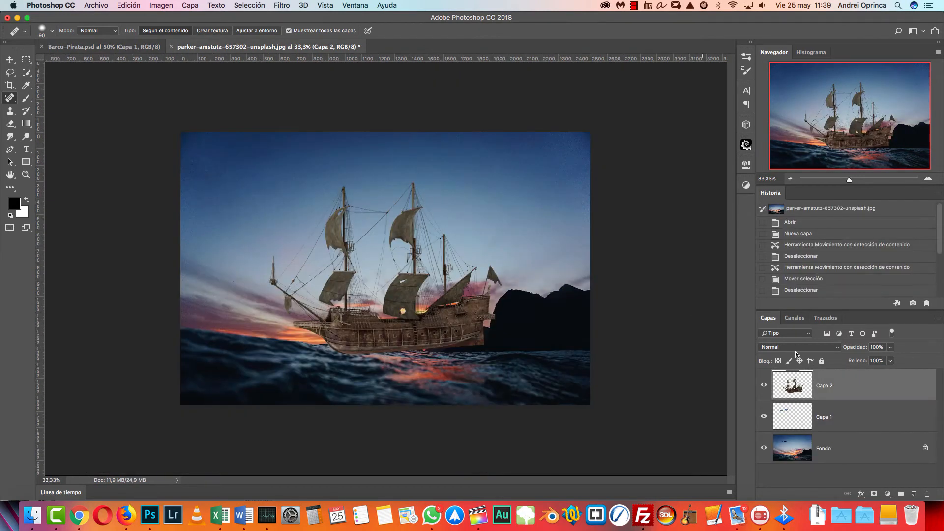
click(927, 179)
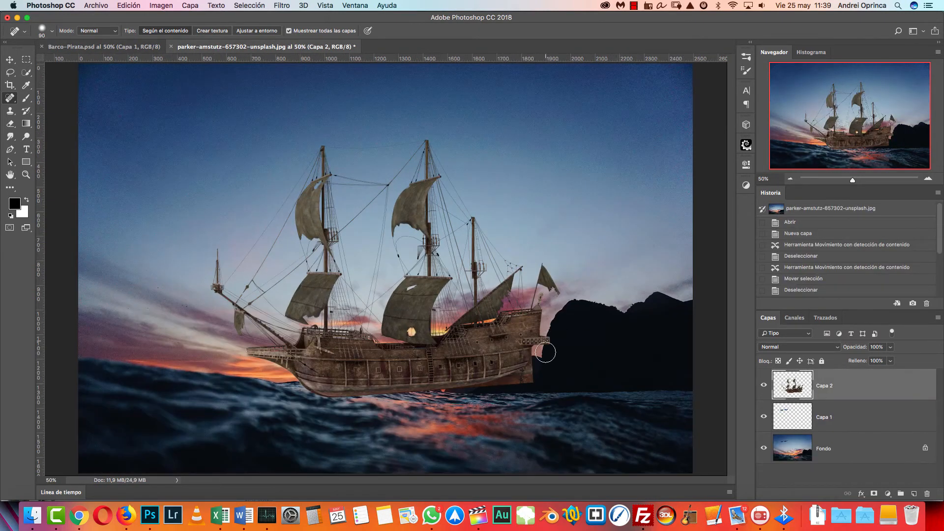
click(764, 385)
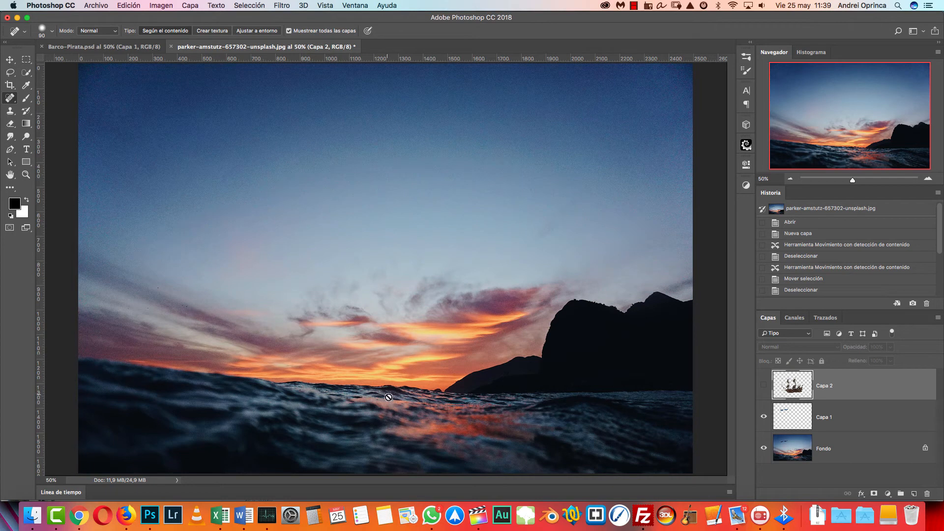
click(118, 47)
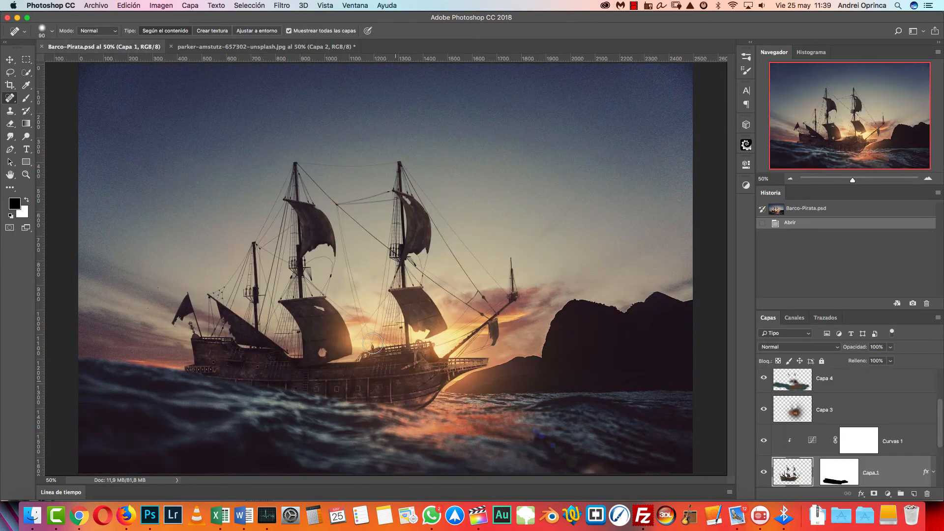
click(214, 48)
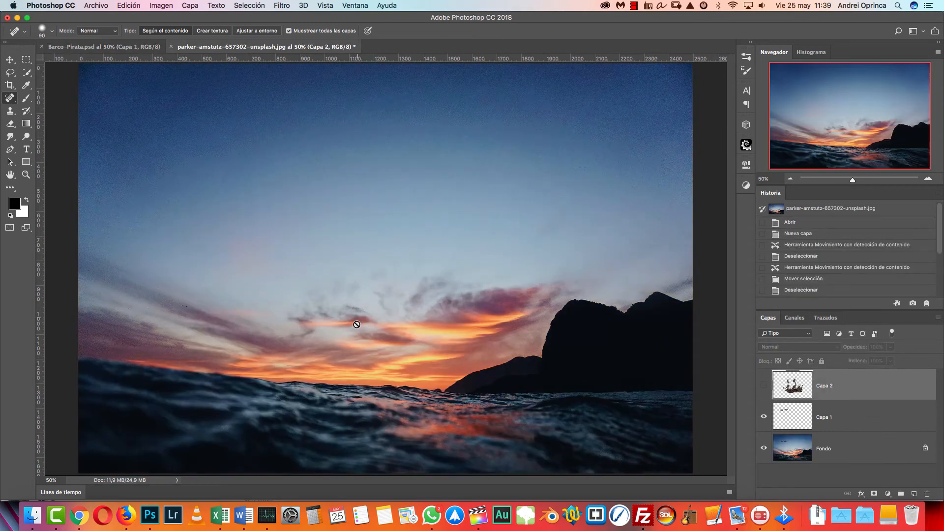
click(762, 387)
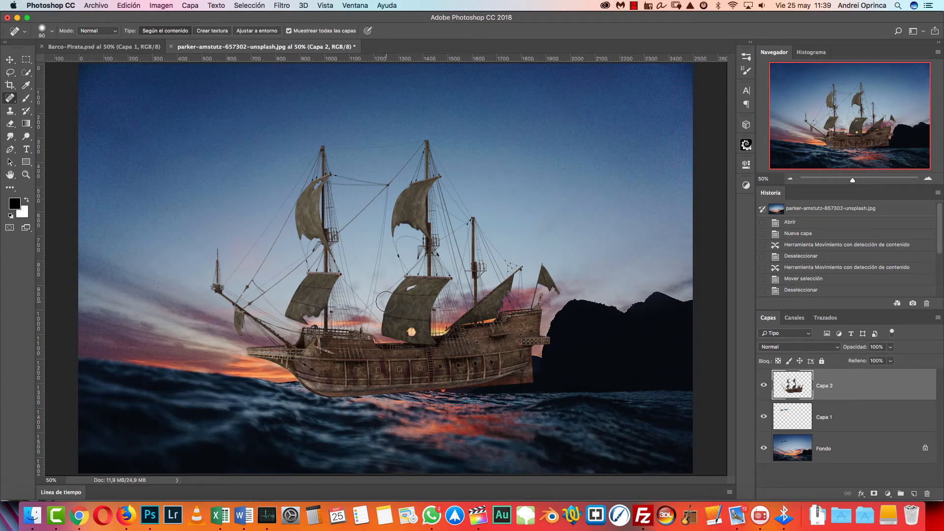
- Flip the ship horizontally with Free Transform and reposition it over the waves with a tilt of about -2.92°
key(super+t)
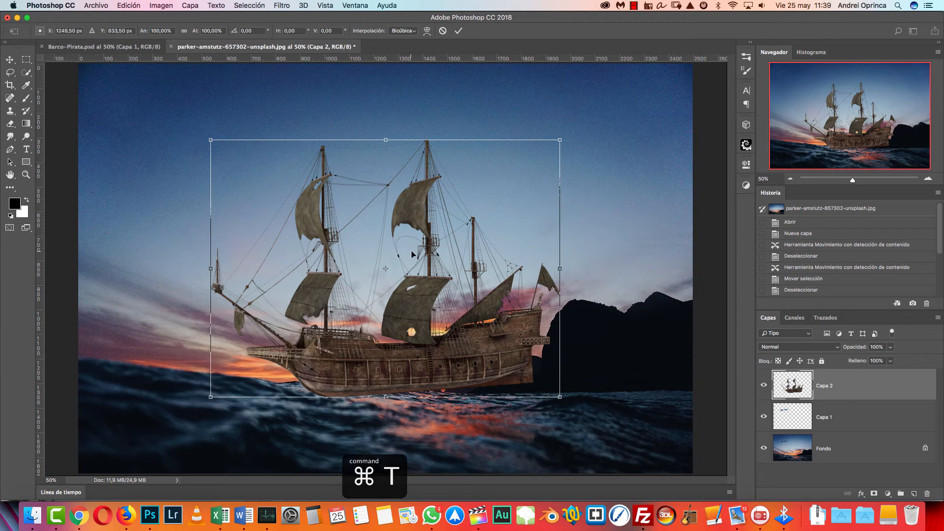
right_click(401, 217)
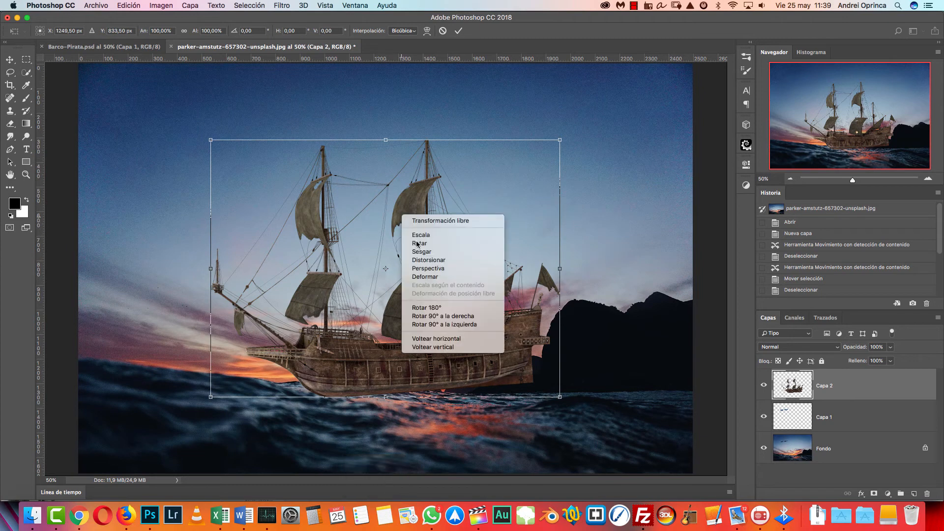
click(445, 339)
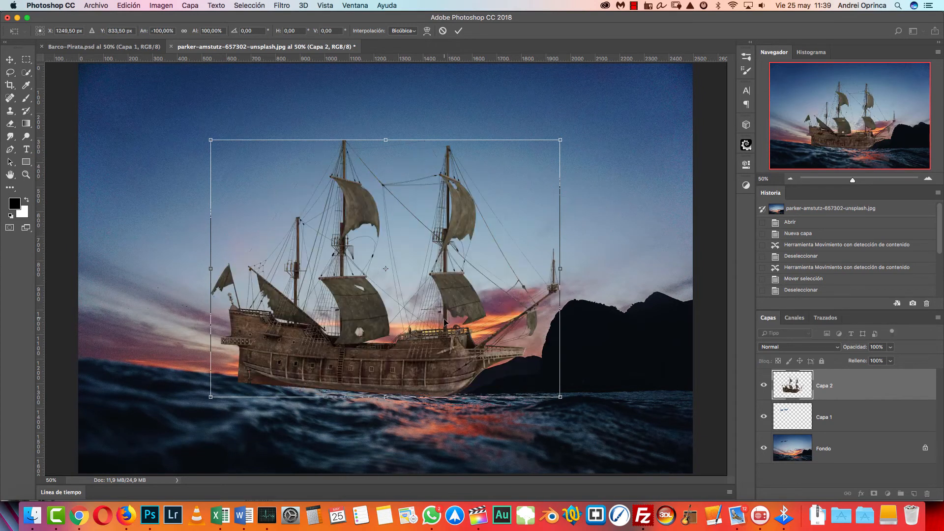
drag(499, 315, 458, 325)
drag(539, 306, 542, 295)
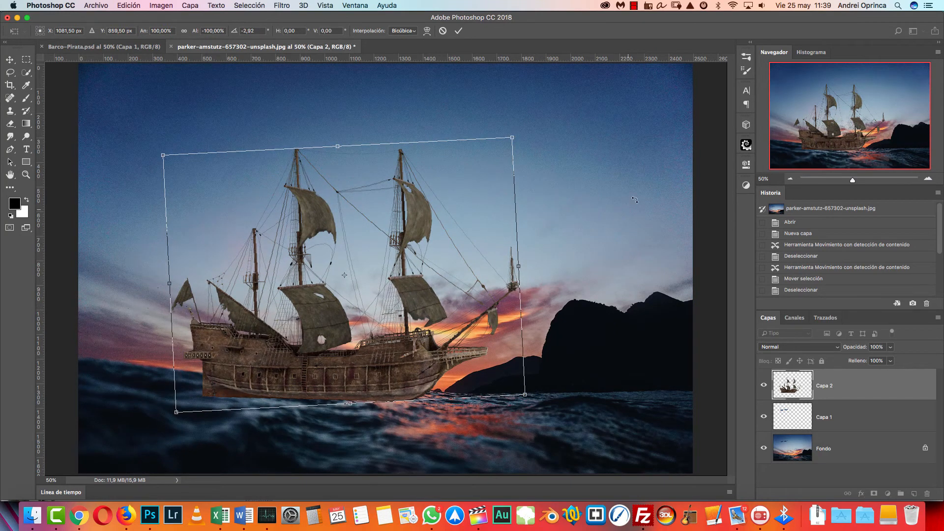
drag(582, 101, 617, 155)
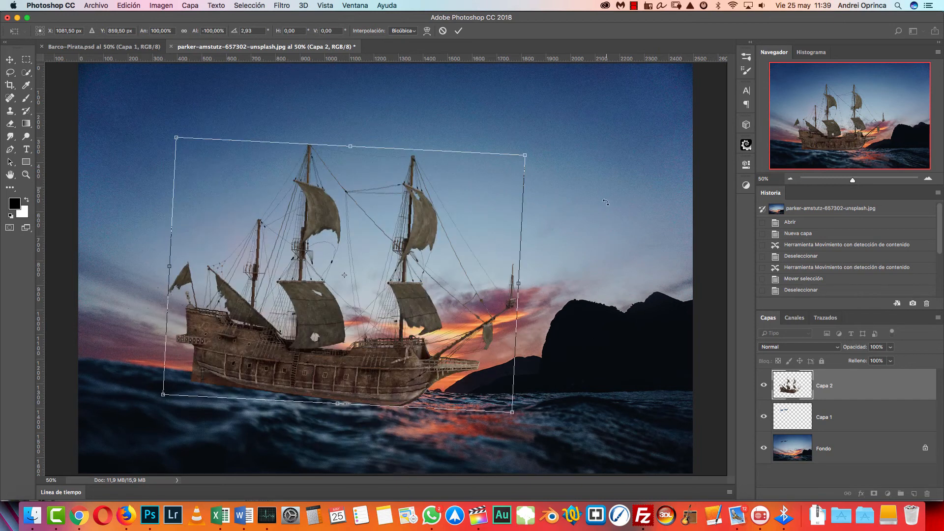
key(super+z)
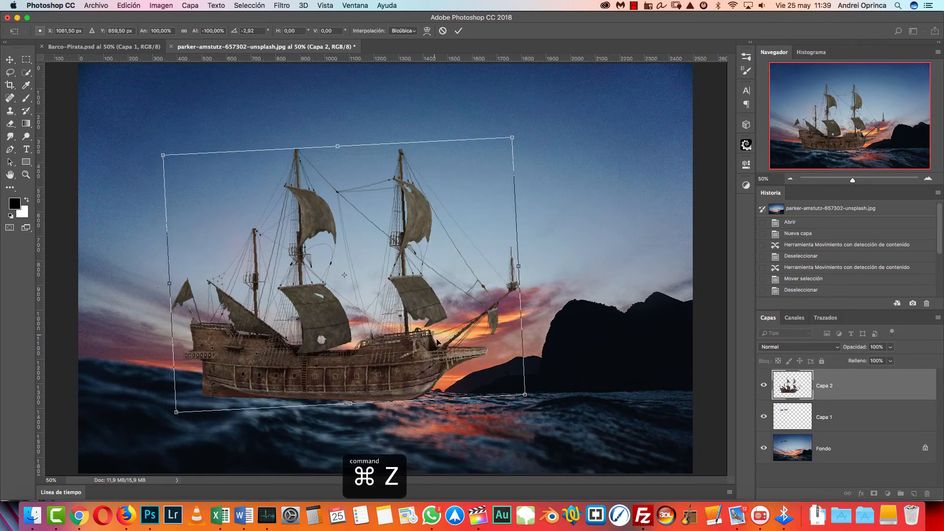
key(super+z)
- Tilt the ship's bow up to about -4.18°, shift the ship slightly up and left, and apply the transformation
drag(538, 299, 542, 278)
drag(449, 330, 438, 333)
drag(586, 285, 587, 290)
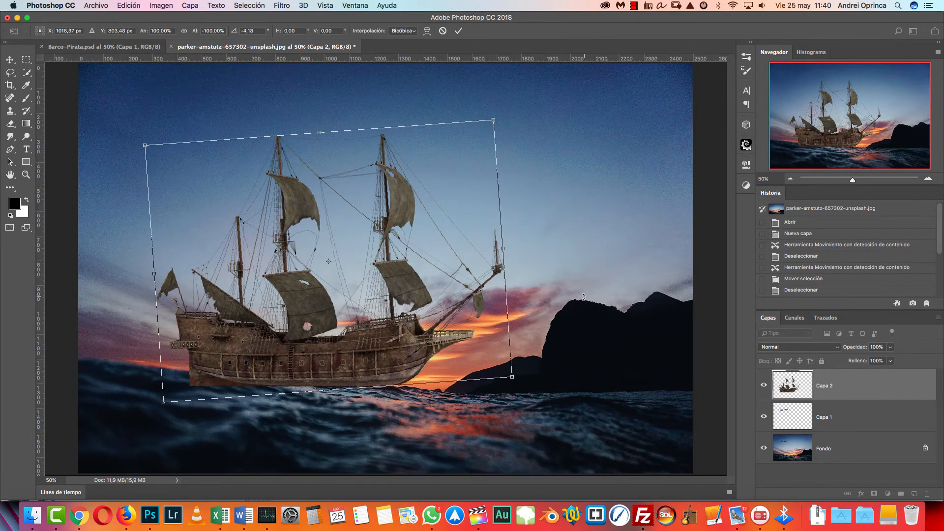
key(Return)
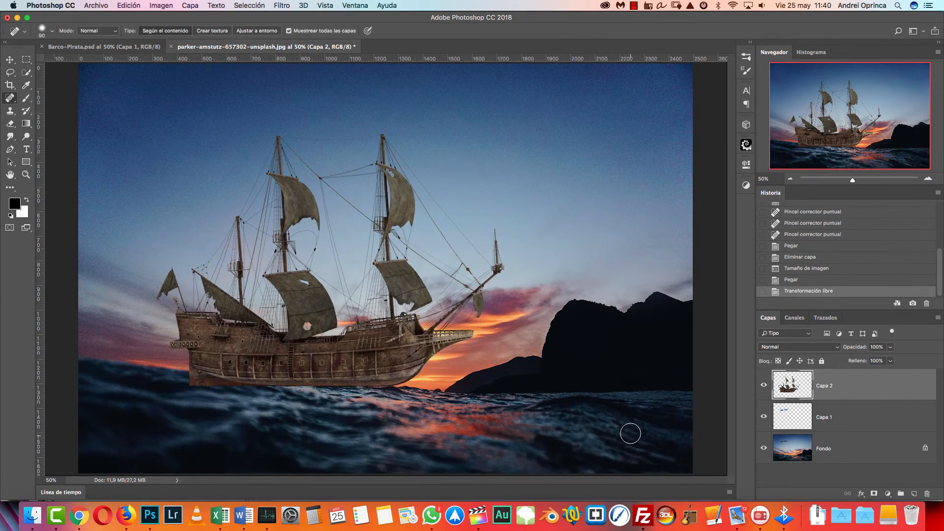
- Rename the ship layer Capa 2 as barco and the sky retouching layer Capa 1 as tapadera
double_click(825, 386)
text(barco)
key(Return)
click(835, 431)
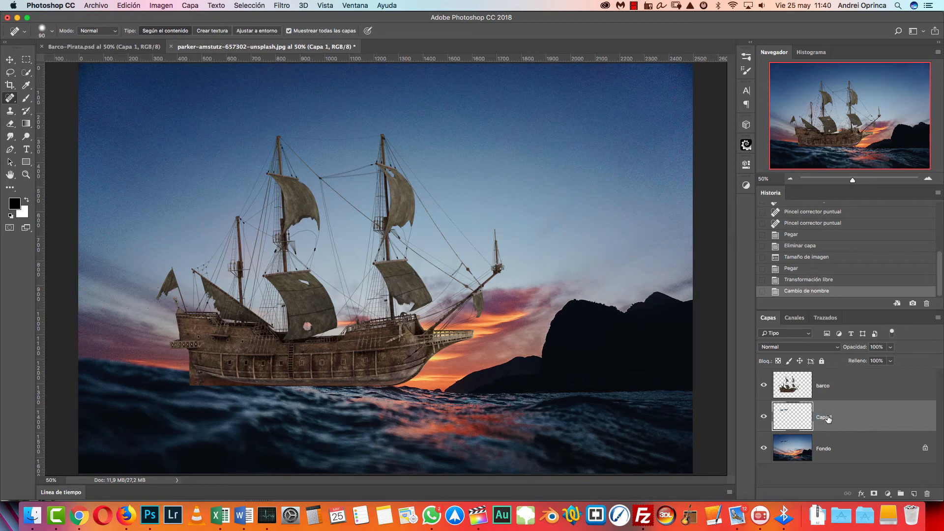
text(tapadera)
key(Return)
- Compare the sky with the tapadera layer hidden and shown
click(763, 416)
click(764, 417)
click(763, 417)
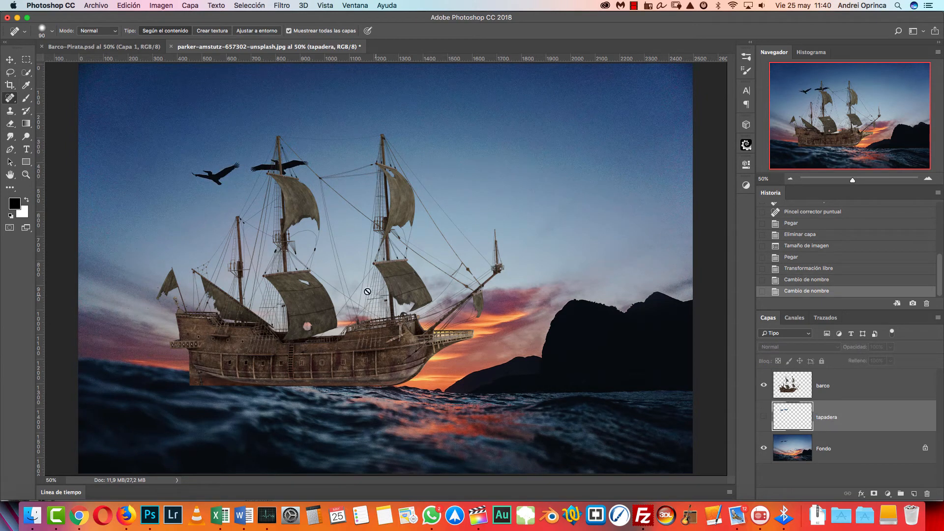
click(764, 417)
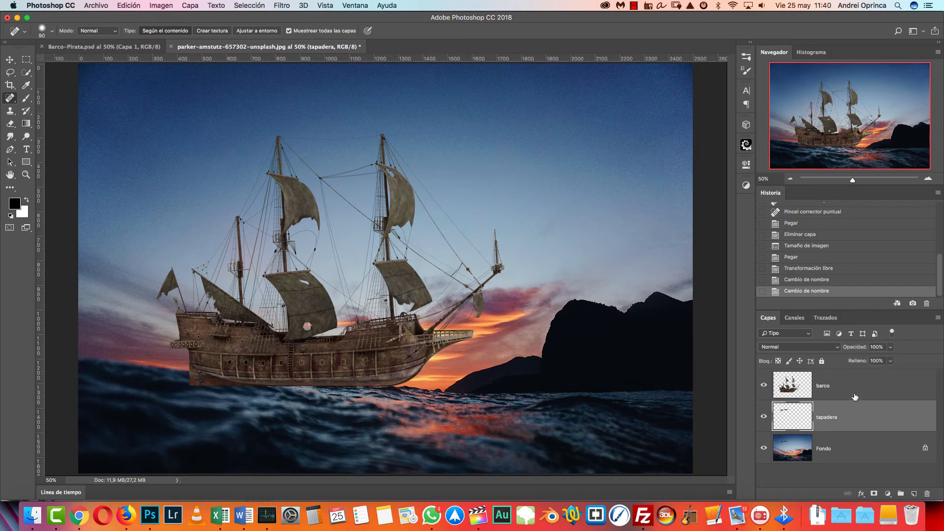
- Add a layer mask to the barco layer and hide the ship to expose the waves around its hull
click(840, 395)
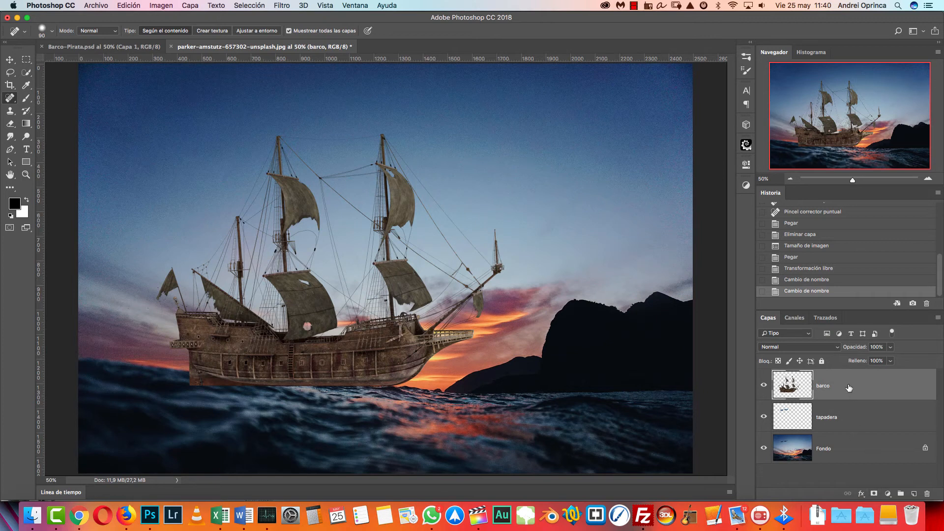
click(873, 493)
key(super+1)
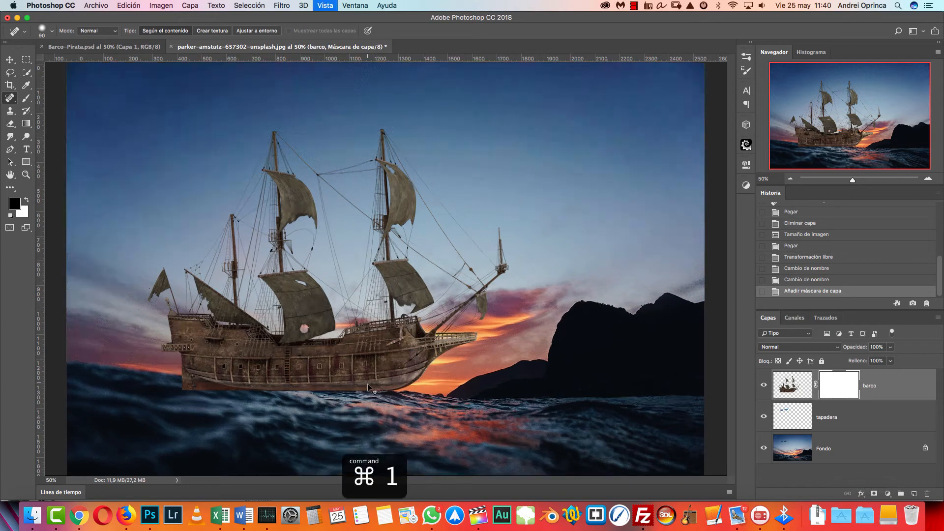
drag(435, 414, 590, 244)
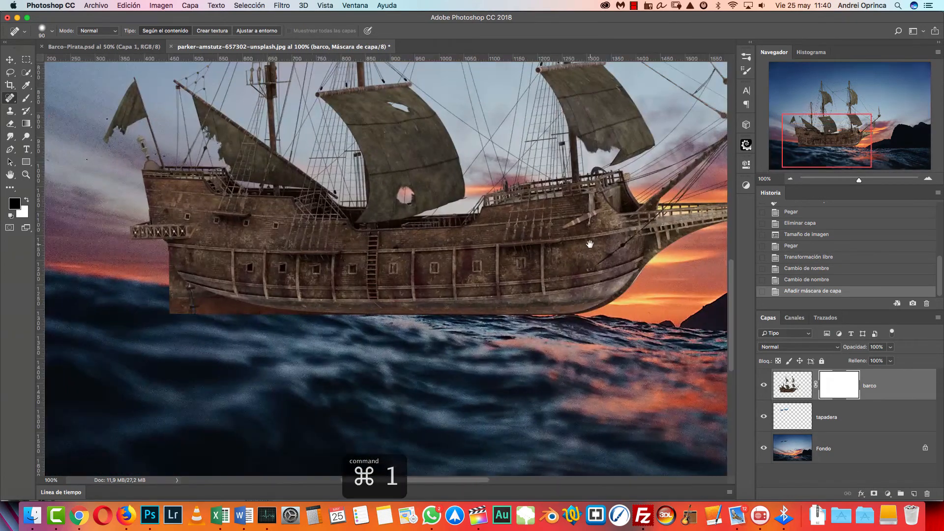
click(763, 385)
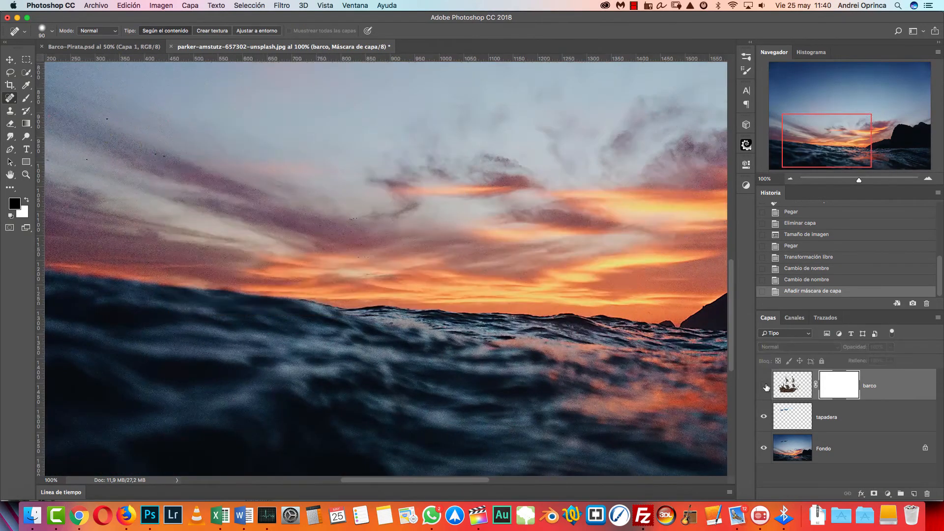
- Show the barco layer again and lower its opacity to 51% to see the waves through the hull
click(764, 386)
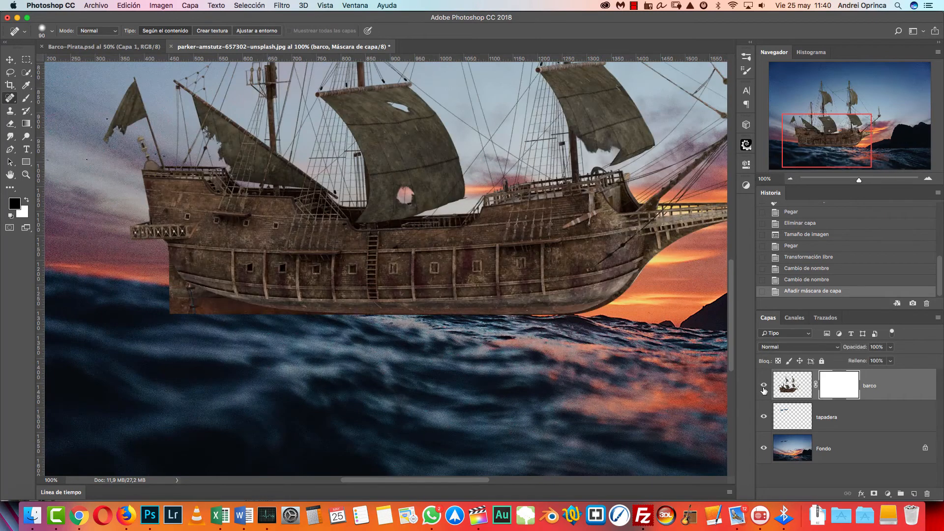
mouse_move(486, 373)
mouse_down()
mouse_move(573, 341)
mouse_move(528, 381)
mouse_up()
key(super+r)
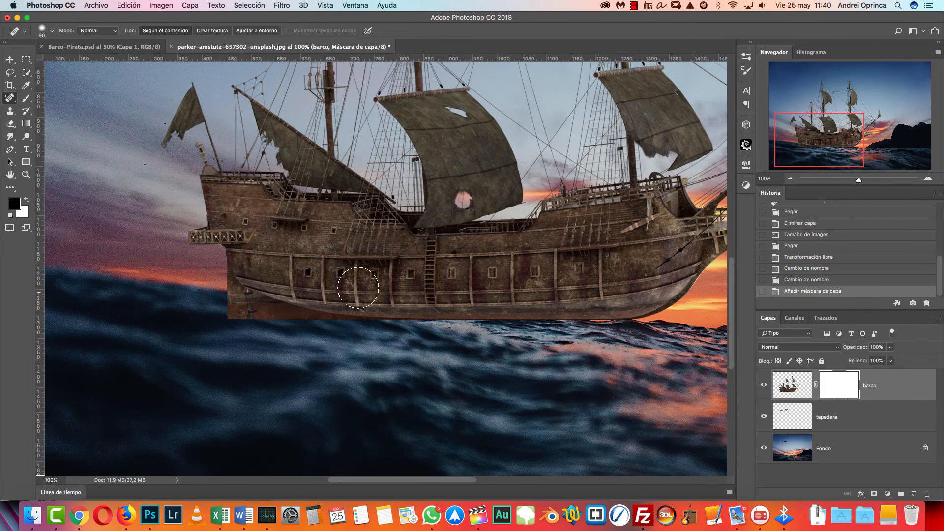
click(890, 347)
drag(882, 363, 867, 364)
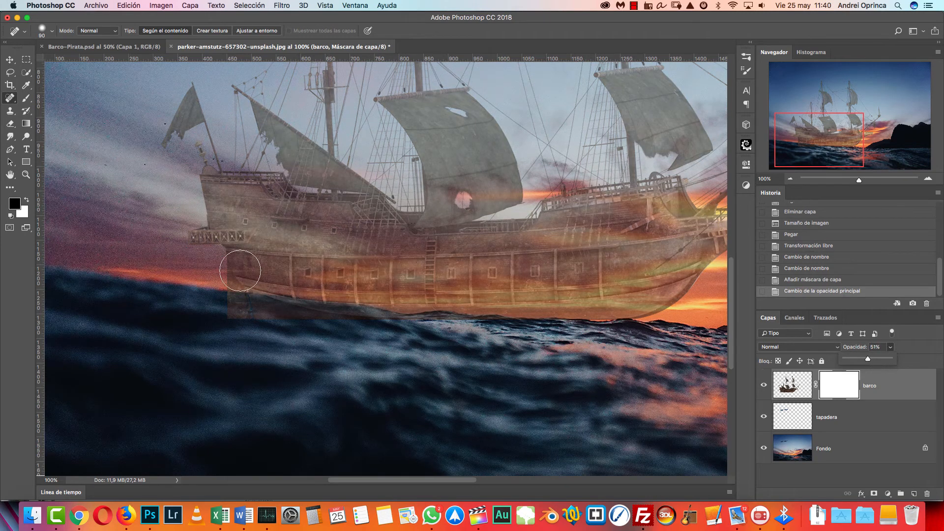
- Move the barco layer's ship slightly down and to the left so the hull sits in the waves
click(792, 385)
key(v)
drag(436, 248, 415, 275)
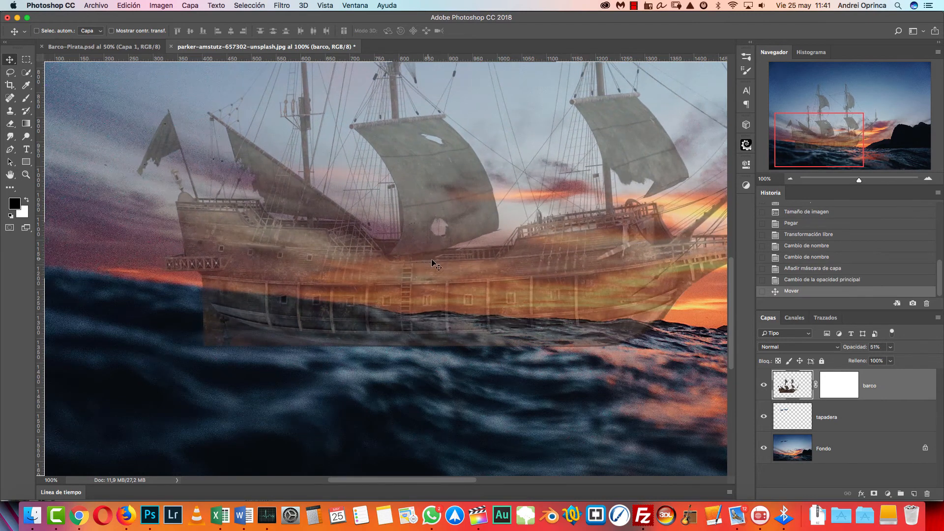
- Restore the barco layer's opacity to 100% and get the Brush tool ready for its mask
click(841, 388)
key(b)
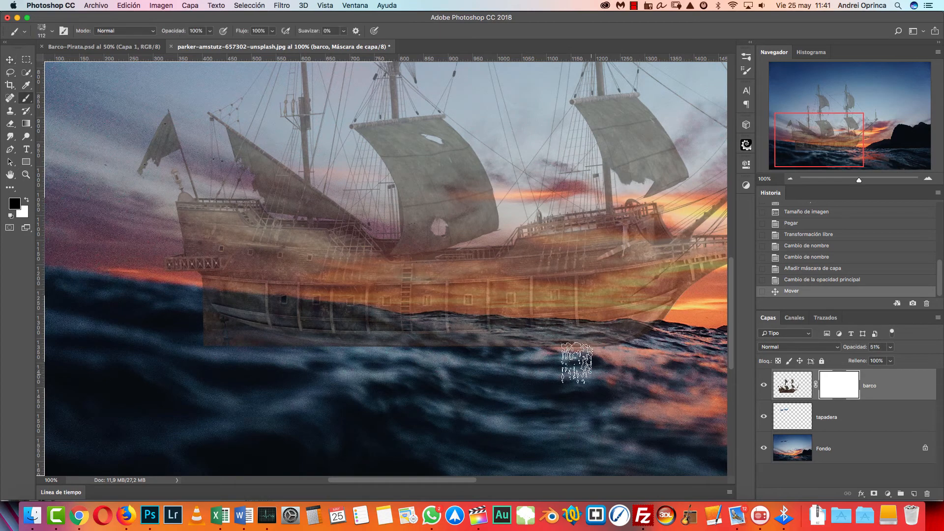
click(890, 349)
drag(891, 362, 916, 360)
click(890, 389)
- Paint black on the barco mask over the lower hull from stern to bow with a 112 px round brush at 29% hardness
right_click(586, 359)
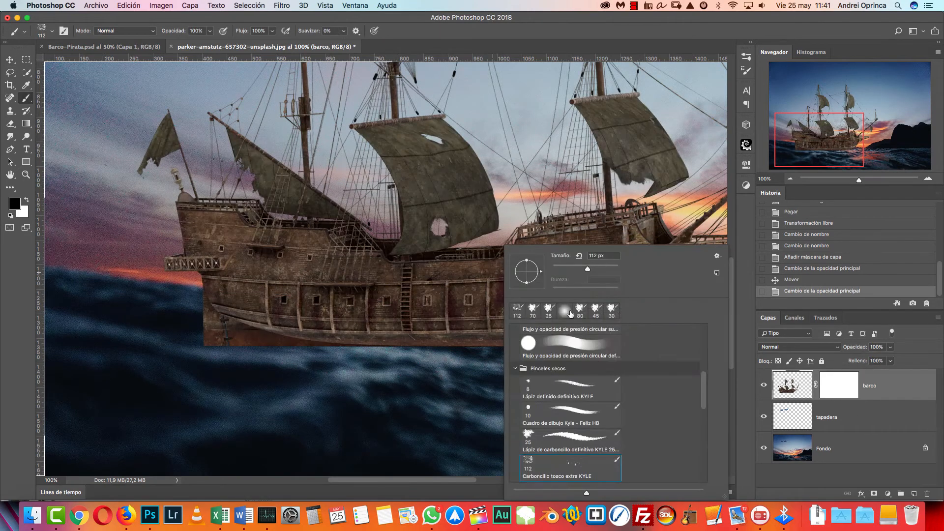
click(539, 342)
click(566, 287)
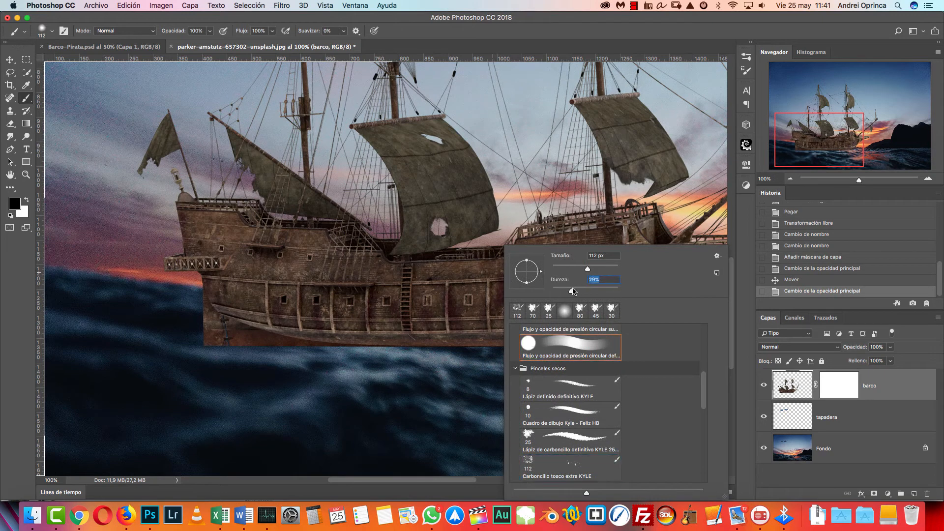
click(838, 383)
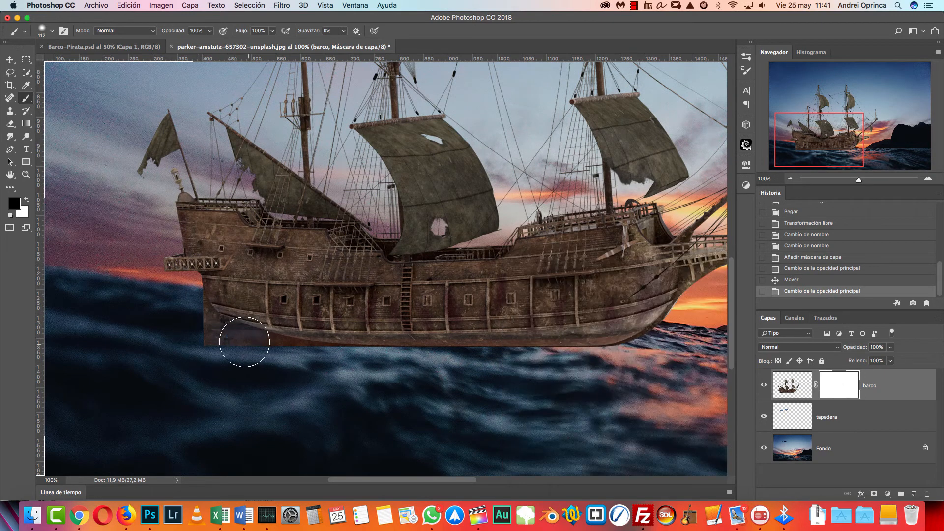
mouse_move(223, 314)
mouse_down()
mouse_move(237, 305)
mouse_move(288, 312)
mouse_up()
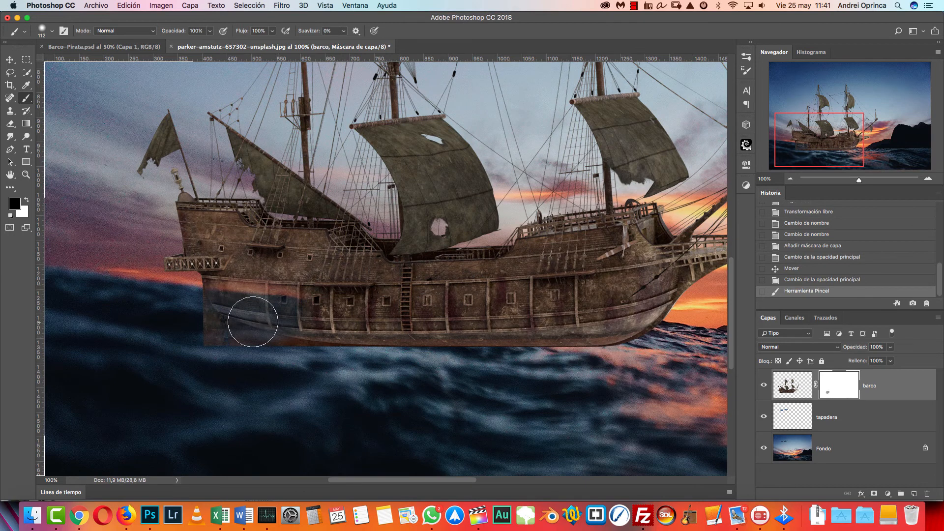
mouse_move(274, 311)
mouse_down()
mouse_move(618, 328)
mouse_move(626, 355)
mouse_up()
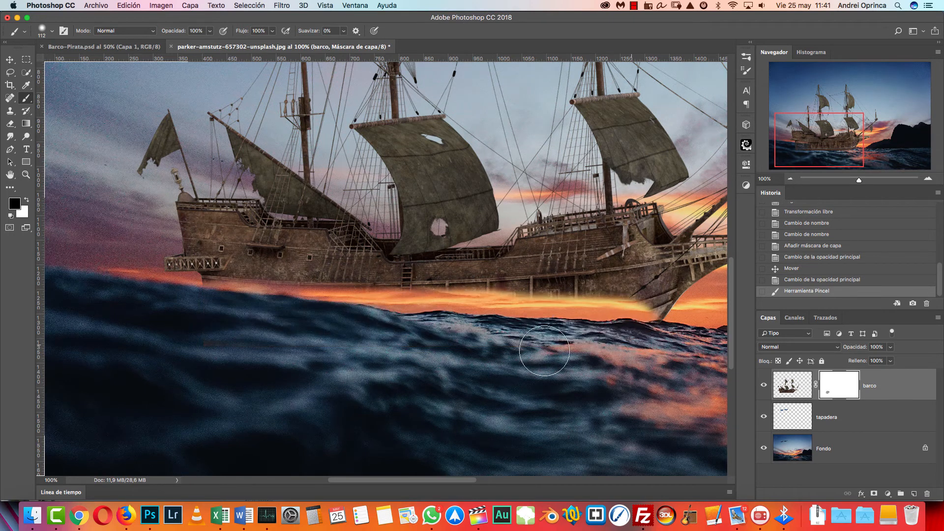
- Switch the mask brush to white and set its size to 65 px
key(x)
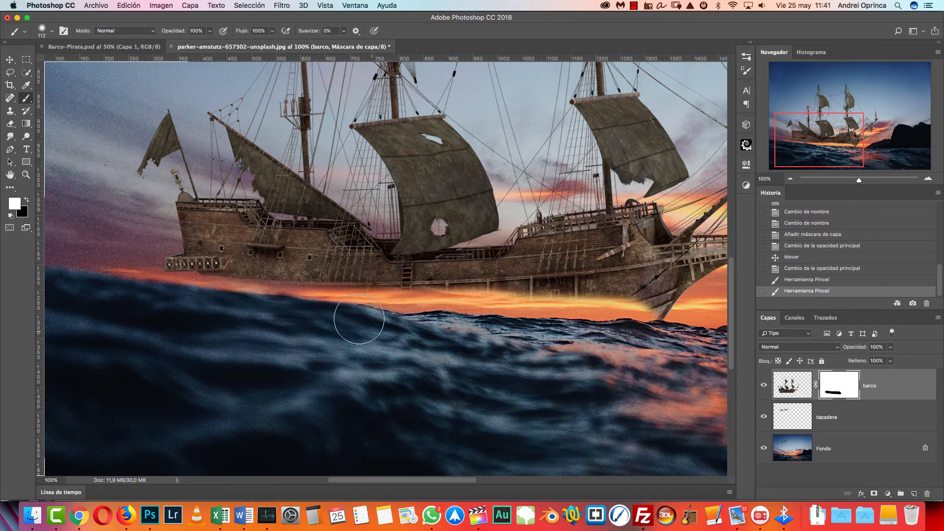
key(v)
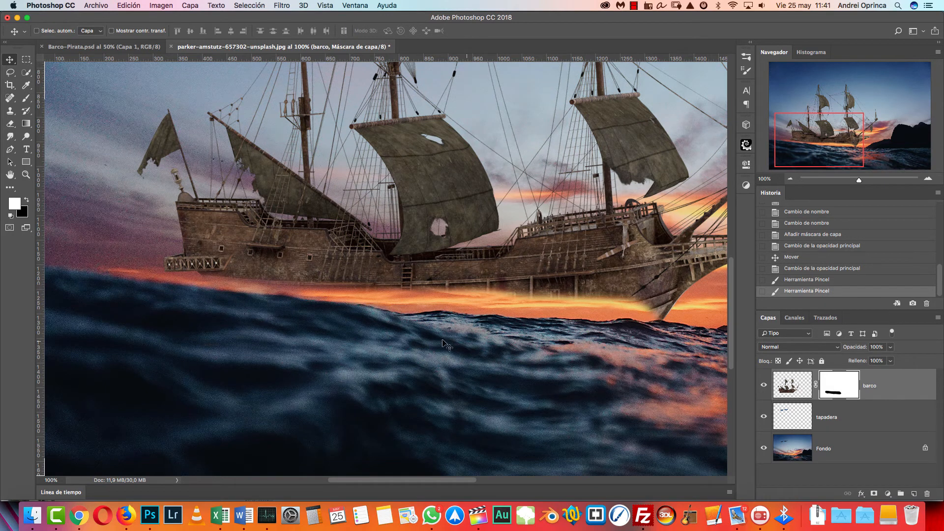
key(b)
right_click(404, 253)
click(509, 279)
right_click(429, 183)
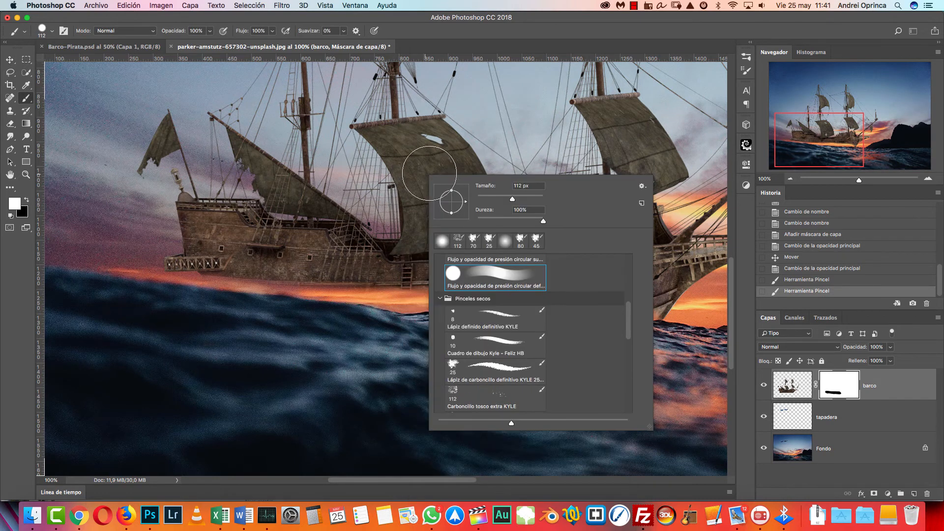
click(511, 210)
mouse_move(497, 198)
mouse_down()
mouse_move(486, 199)
mouse_move(498, 198)
mouse_up()
- Undo the trial stroke and paint the lower hull near the stern back in on the mask at 51% brush hardness
click(188, 265)
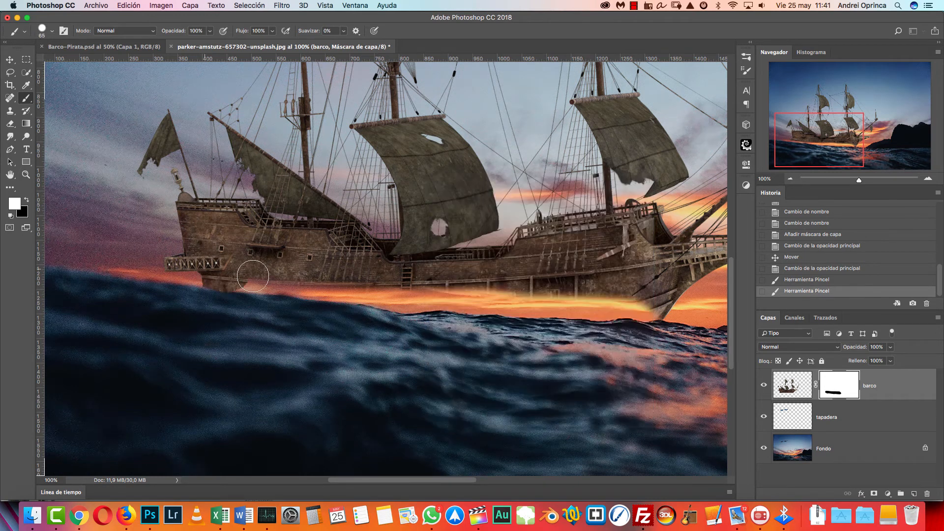
key(alt+super+z)
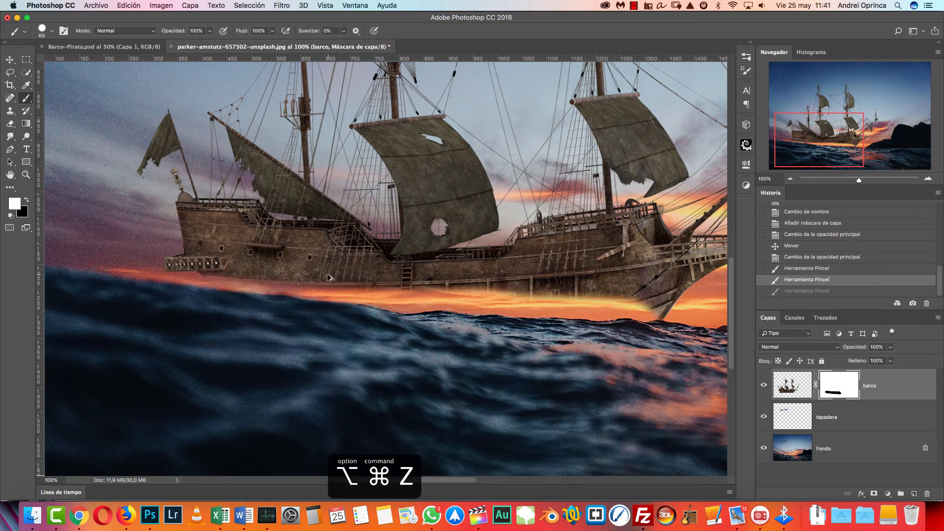
right_click(402, 268)
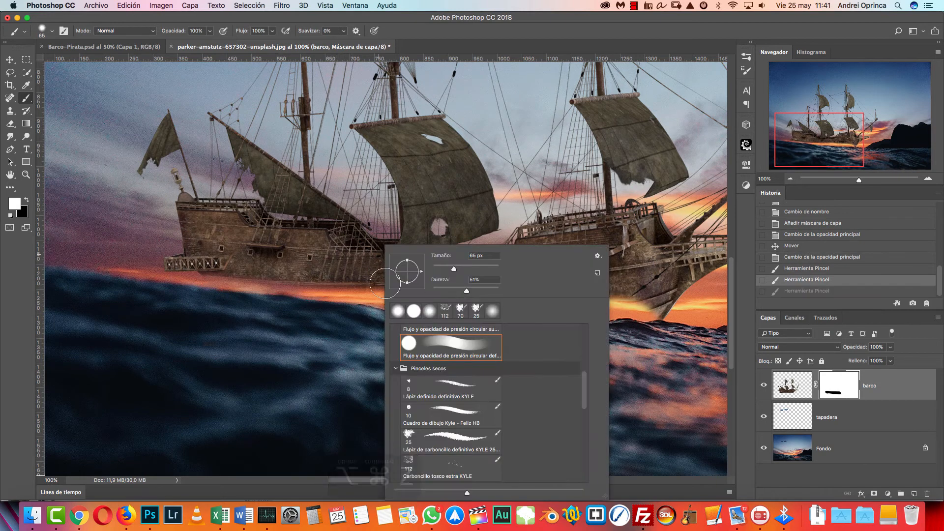
mouse_move(202, 266)
mouse_down()
mouse_move(248, 271)
mouse_move(242, 277)
mouse_move(355, 283)
mouse_move(374, 288)
mouse_up()
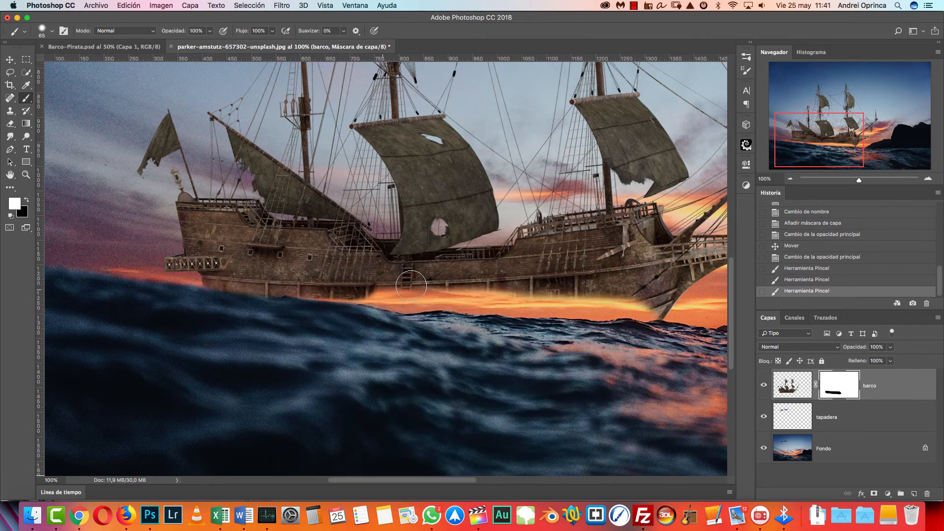
- Try feathering the barco layer mask and return the feather to 0 px
double_click(840, 386)
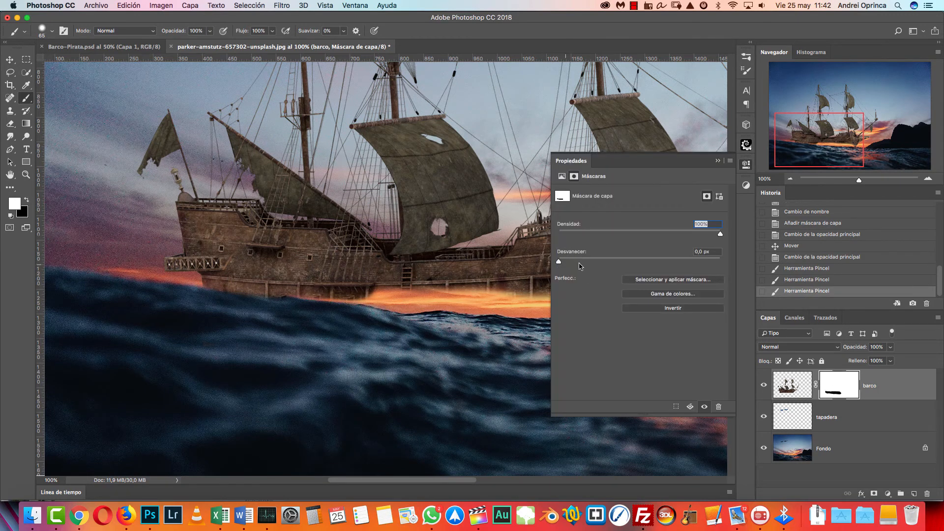
mouse_move(561, 263)
mouse_down()
mouse_move(632, 262)
mouse_move(558, 261)
mouse_up()
click(718, 160)
- Set the brush hardness to 100% and paint the hull back in on the mask down to the wave line
right_click(378, 255)
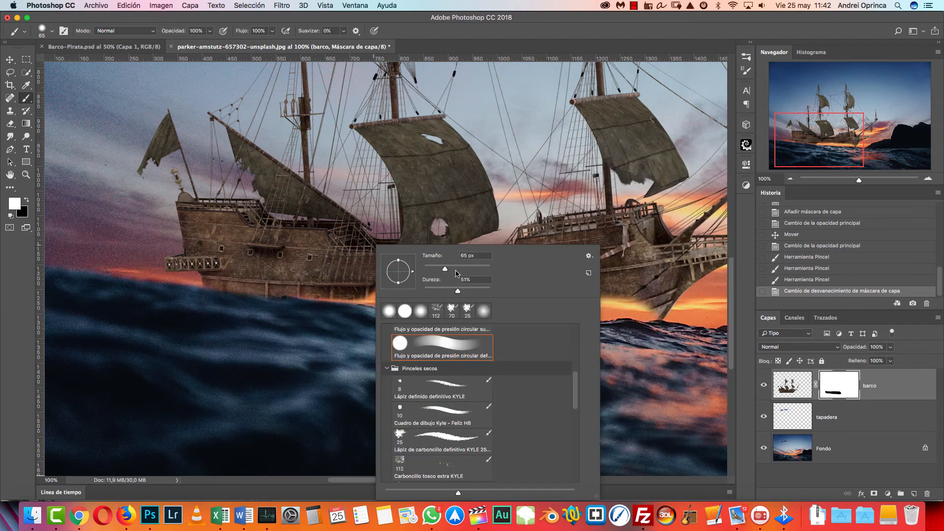
drag(457, 293, 564, 276)
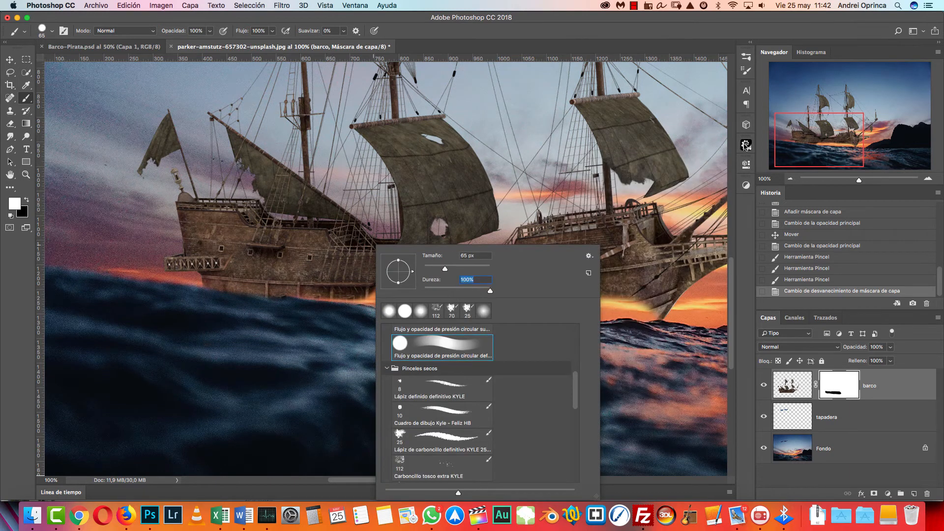
click(223, 268)
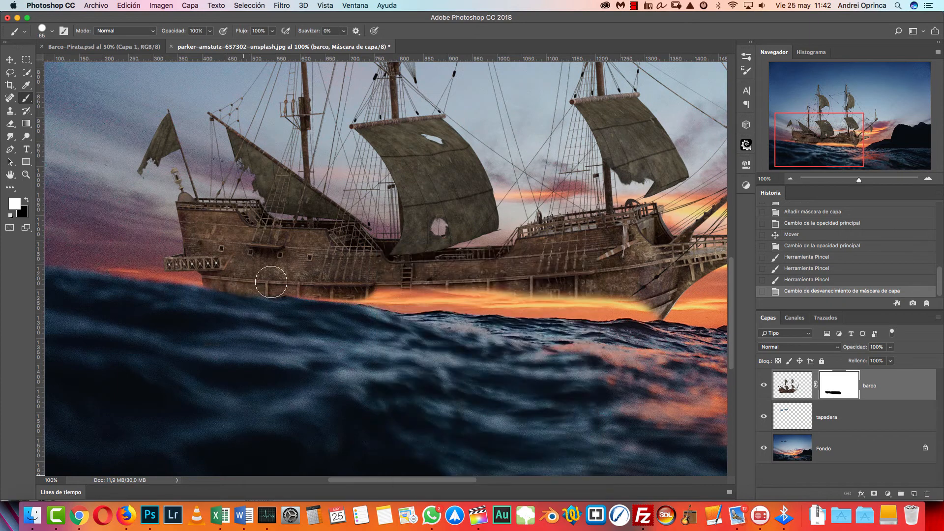
mouse_move(308, 282)
mouse_down()
mouse_move(543, 330)
mouse_move(344, 295)
mouse_move(418, 314)
mouse_move(546, 319)
mouse_up()
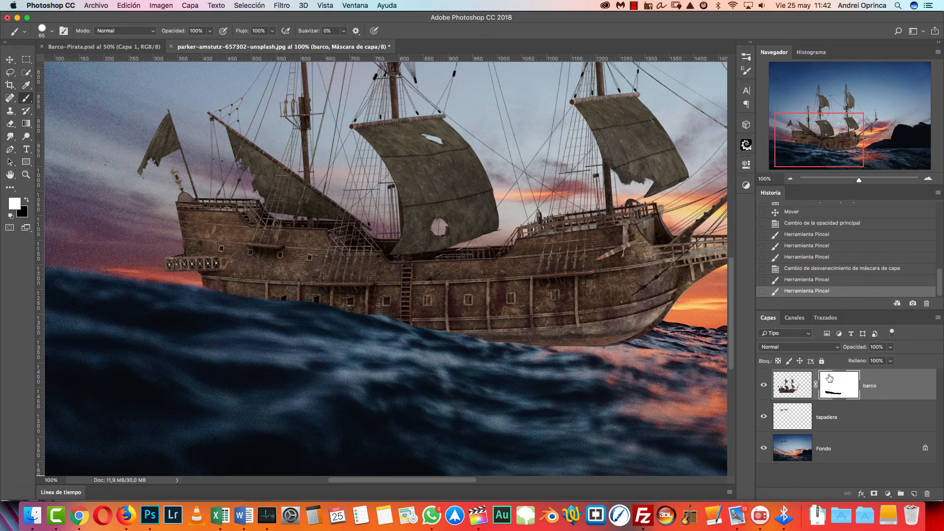
- Feather the barco layer mask to 6.5 px, checking the mask on its own while adjusting
double_click(838, 385)
drag(561, 264, 606, 262)
drag(390, 354, 414, 344)
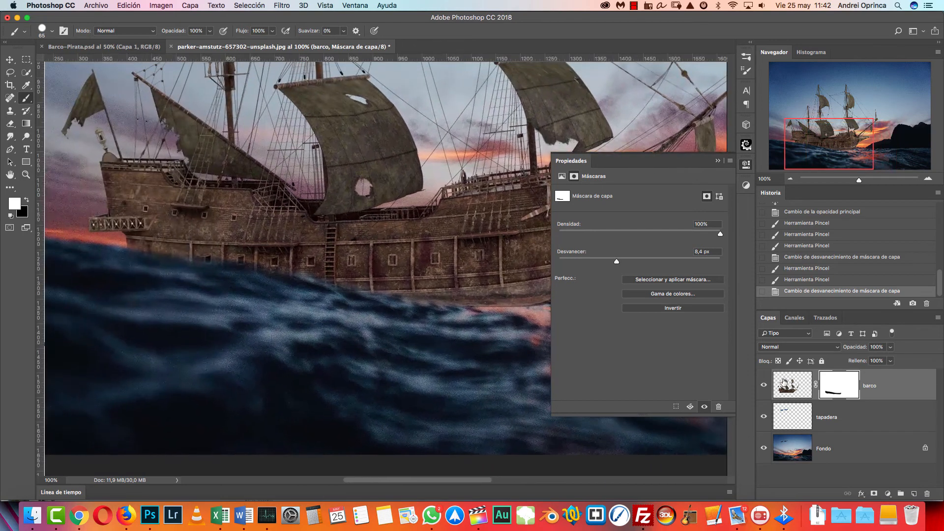
alt+click(842, 387)
mouse_move(617, 261)
mouse_down()
mouse_move(558, 261)
mouse_move(606, 265)
mouse_up()
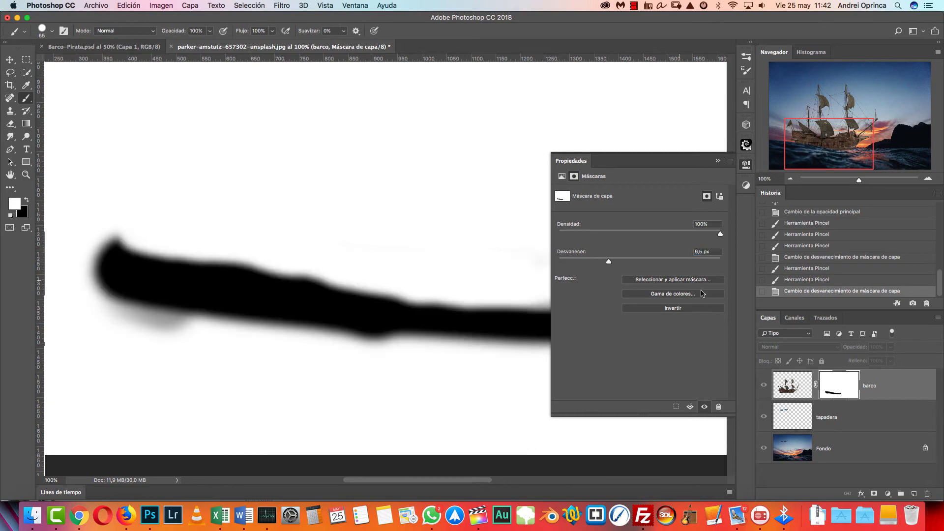
alt+click(837, 378)
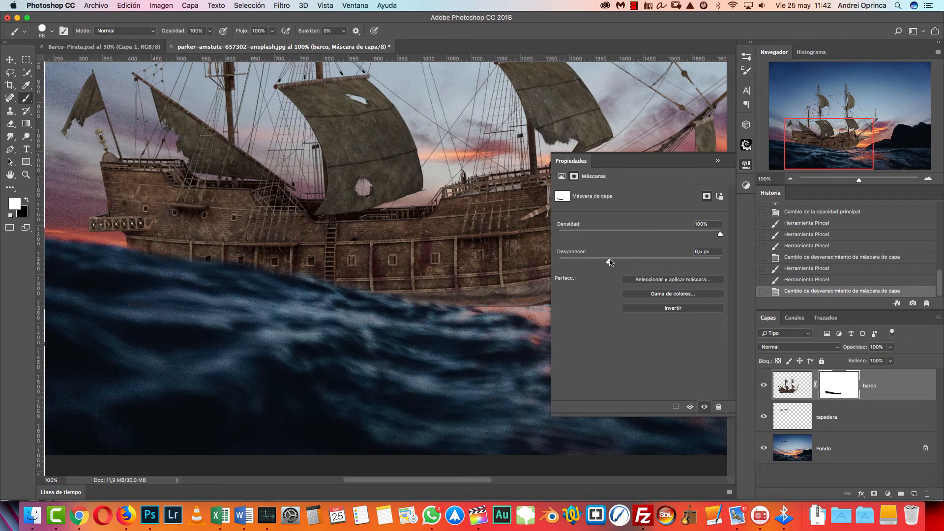
click(718, 161)
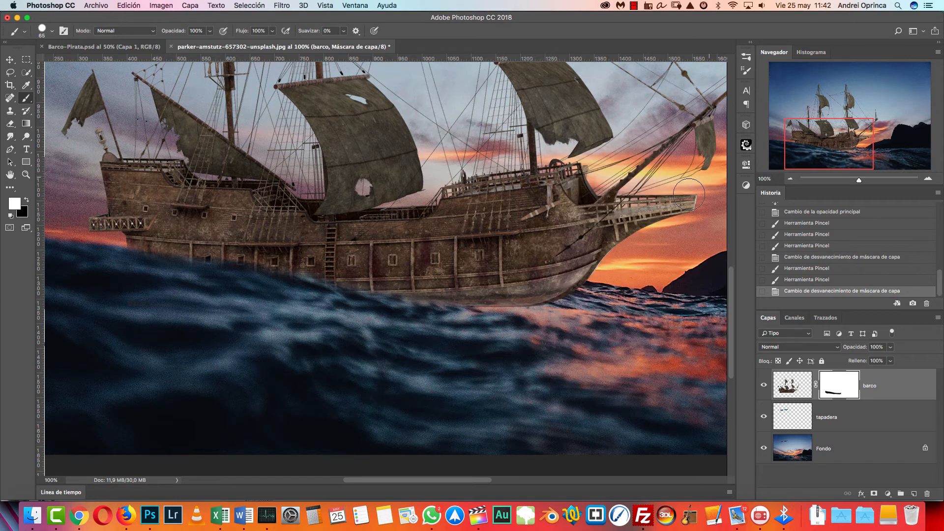
- Retouch the hull's waterline on the barco mask with brush strokes and set the mask feather to 0 px
mouse_move(534, 290)
mouse_down()
mouse_move(411, 281)
mouse_move(156, 233)
mouse_up()
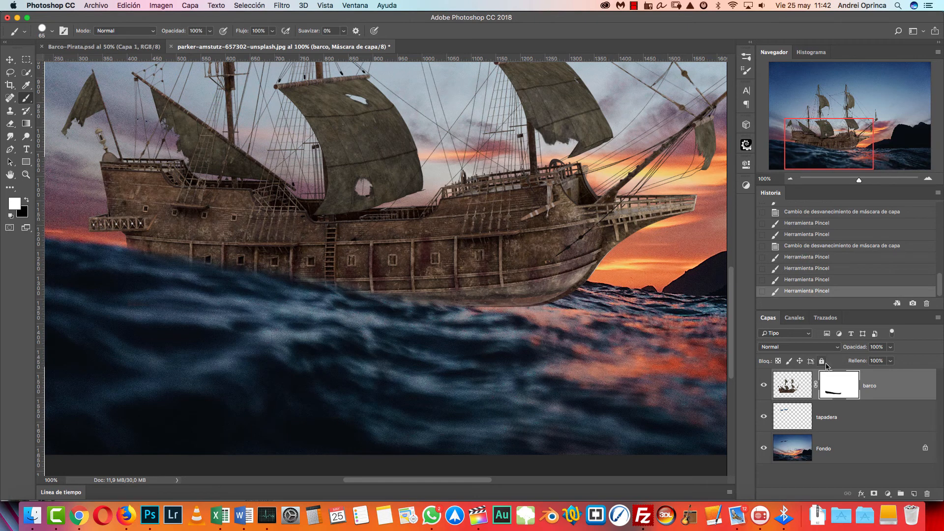
double_click(839, 392)
drag(620, 265, 558, 262)
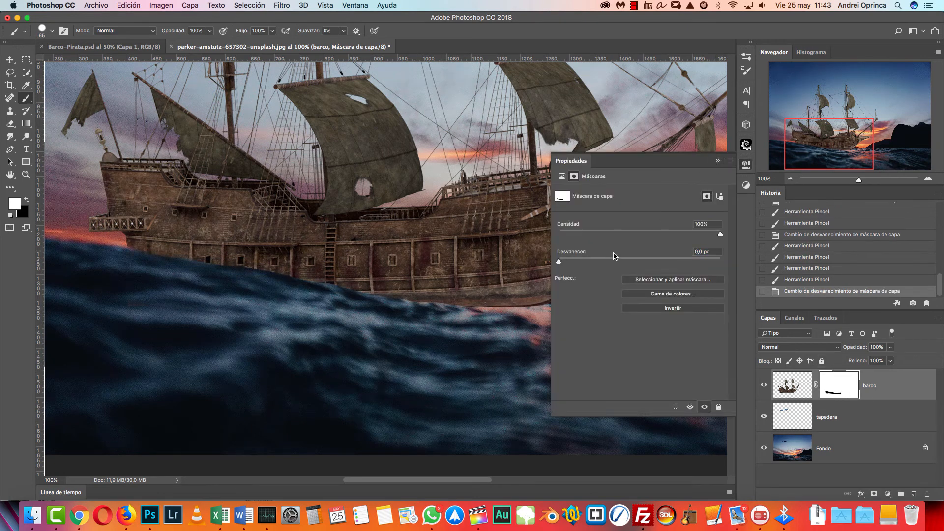
click(718, 160)
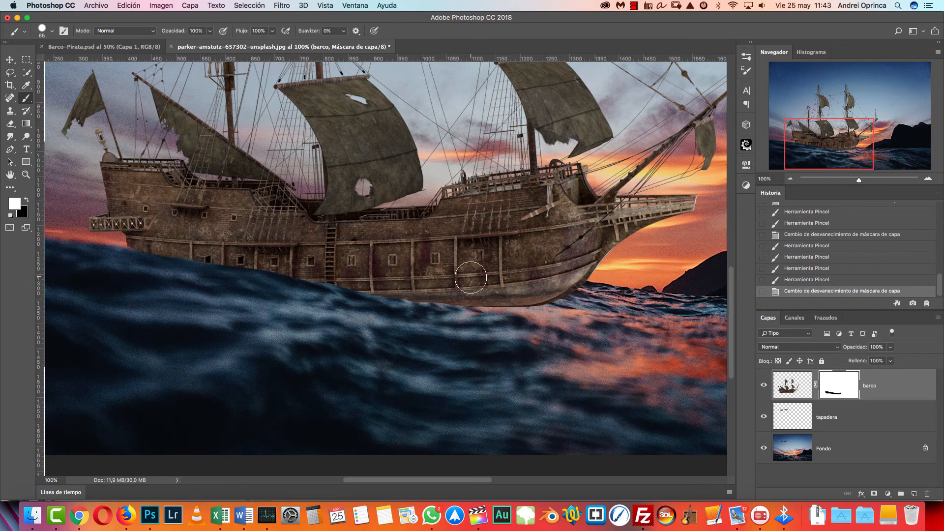
- Set the brush hardness to 35% and refine the mask along the hull's waterline with soft white and black strokes
right_click(403, 214)
drag(481, 281, 466, 282)
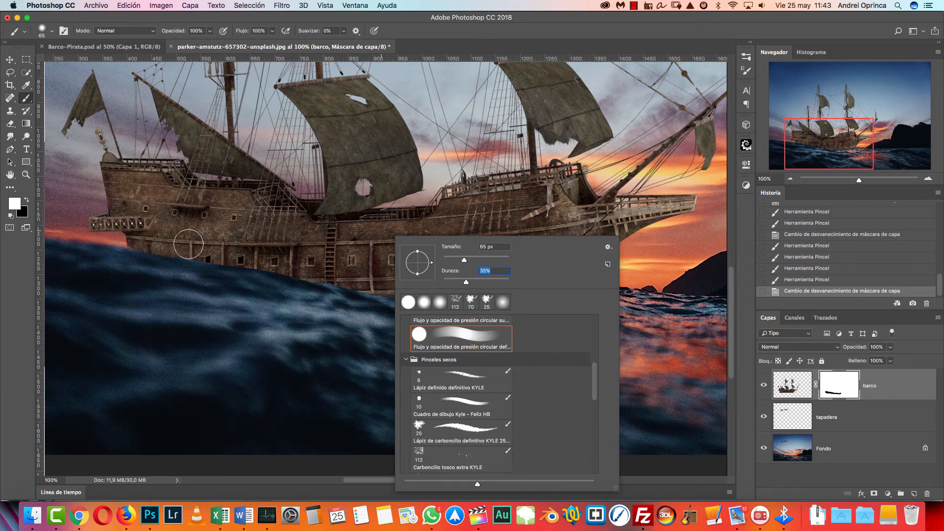
drag(132, 233, 166, 237)
drag(153, 237, 202, 248)
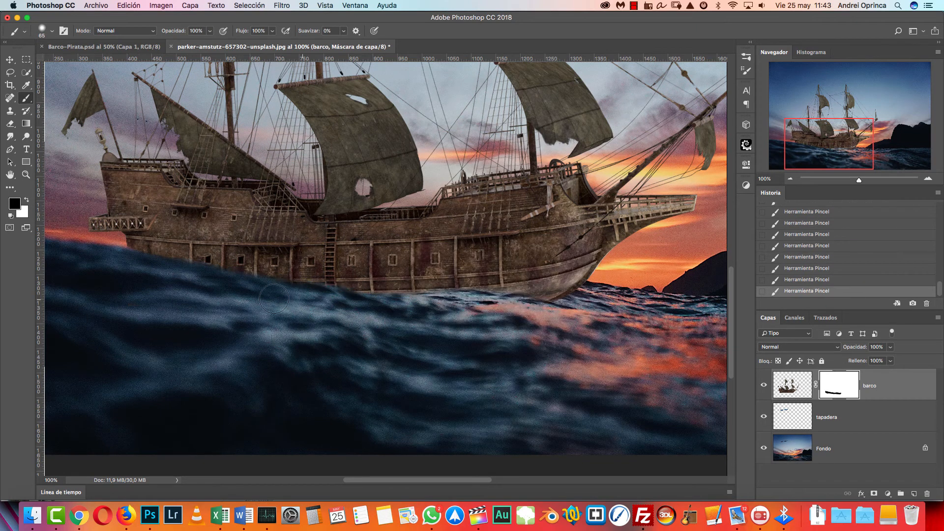
- Open lens-flare-17.jpg from the Recursos folder, copy the entire image and close that file
click(790, 179)
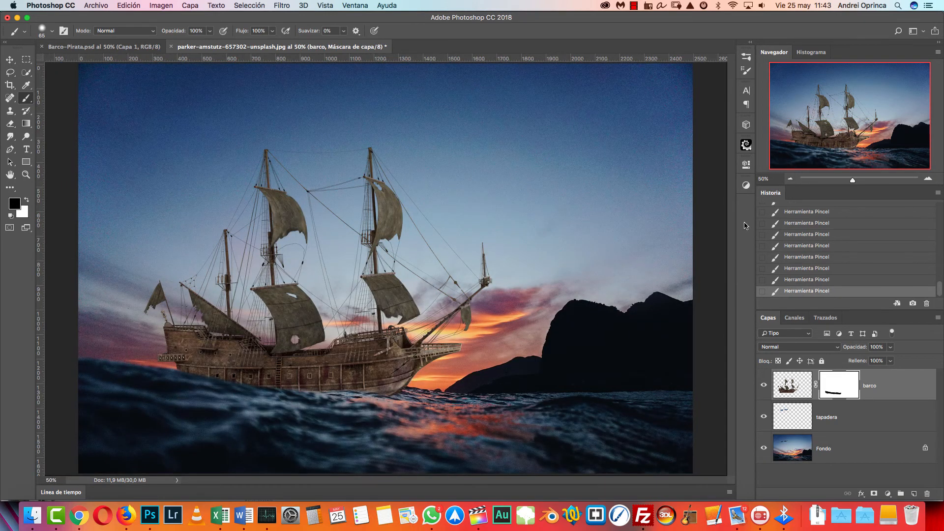
click(927, 179)
drag(861, 142, 855, 147)
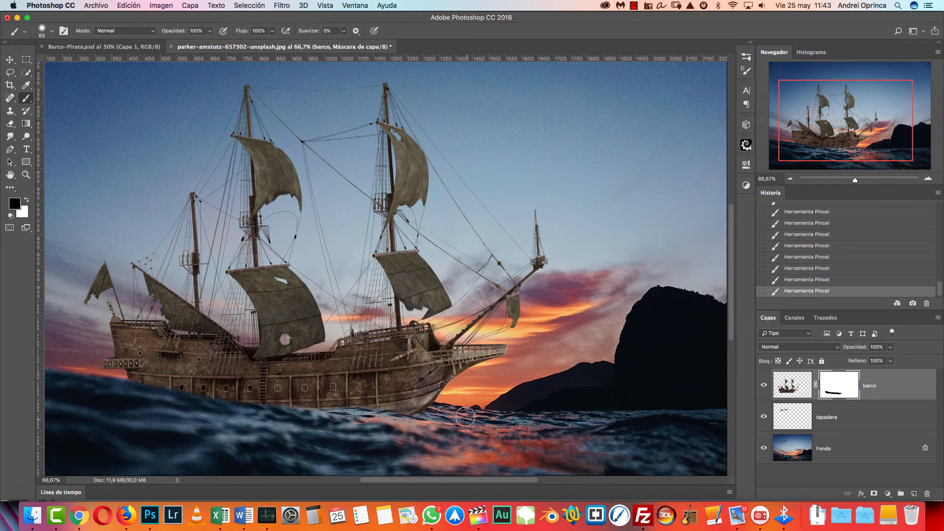
key(super+o)
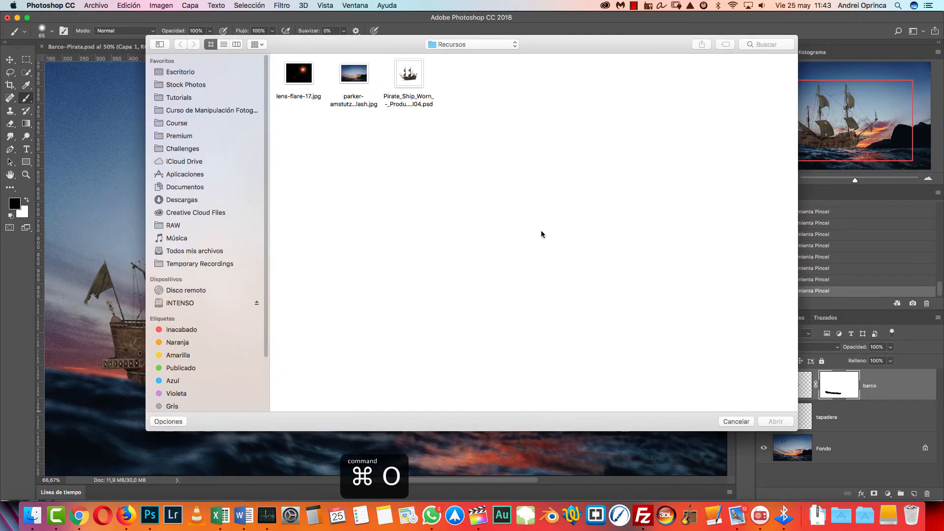
click(302, 76)
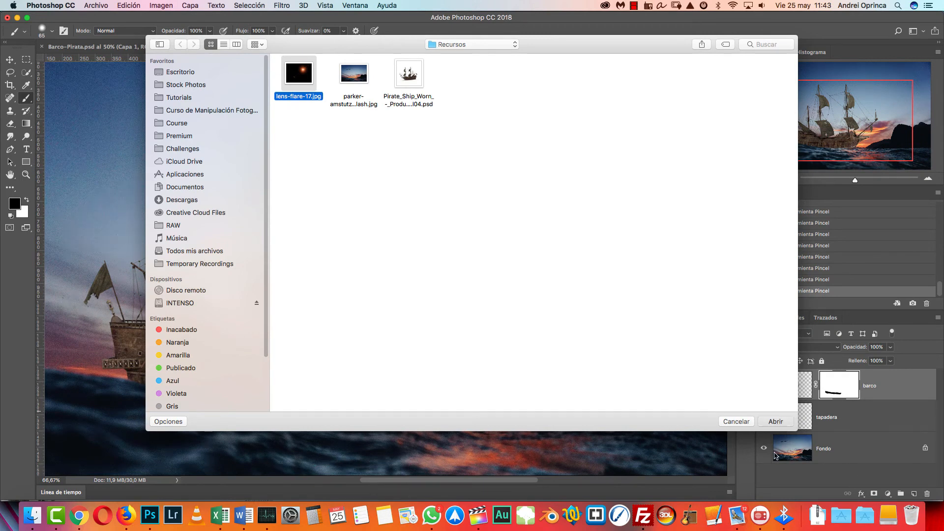
key(Return)
key(super+a)
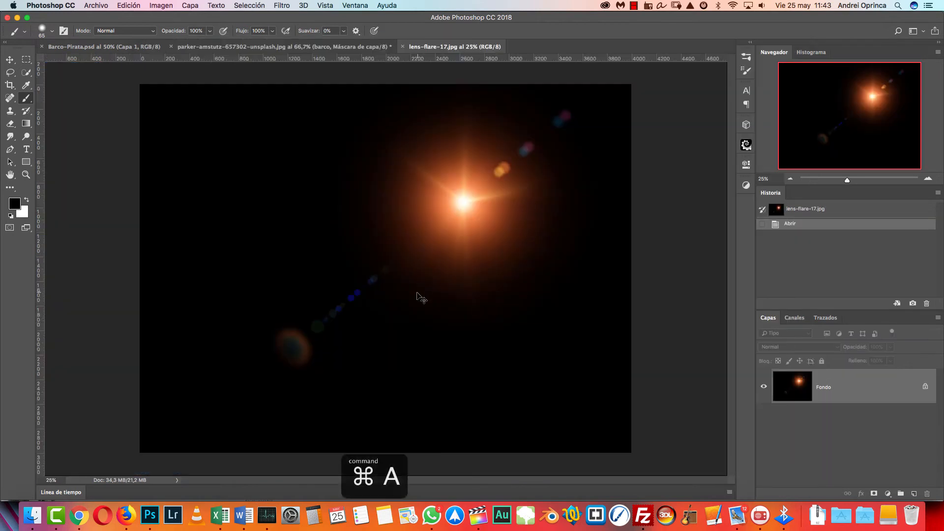
key(super+c)
key(super+w)
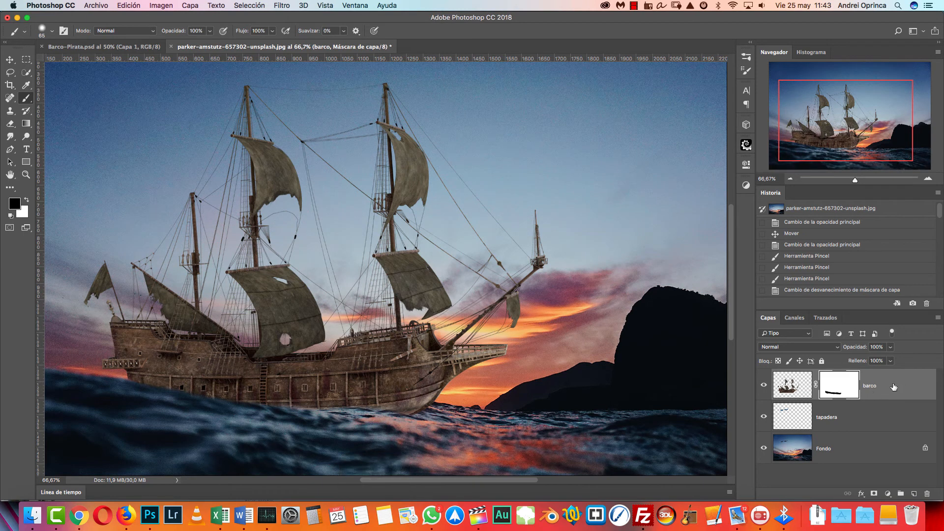
- Paste the lens flare as a new layer between the tapadera and barco layers
click(871, 421)
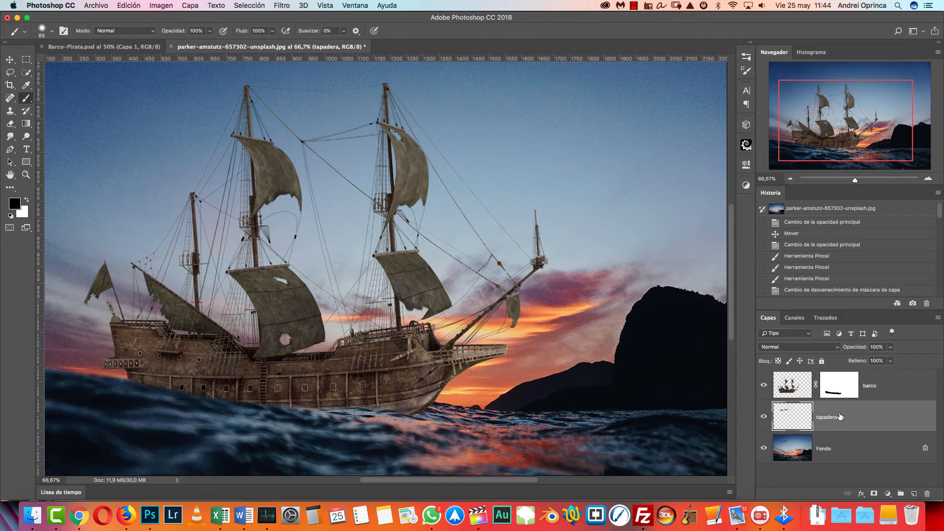
click(872, 392)
click(888, 414)
key(super+v)
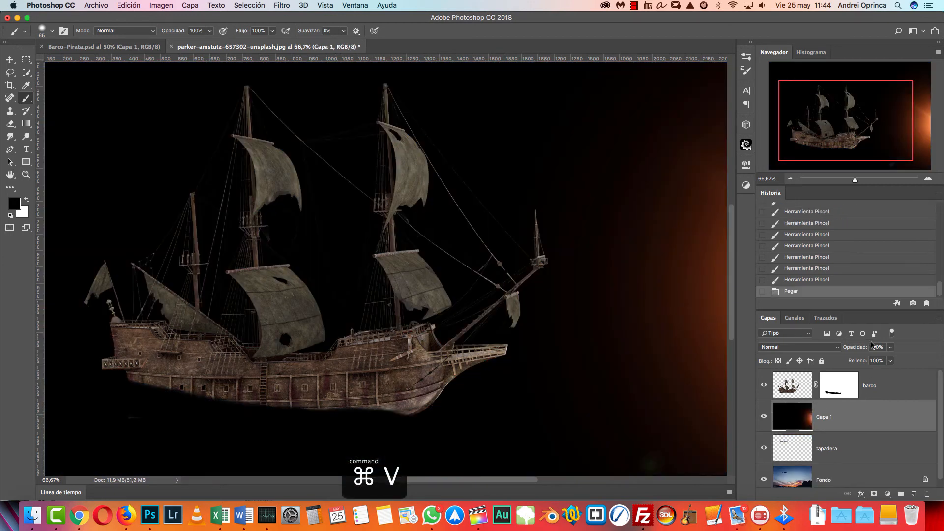
- Free-transform the lens flare layer, scaling it down within the canvas with its glow behind the ship's bow
click(789, 179)
click(789, 179)
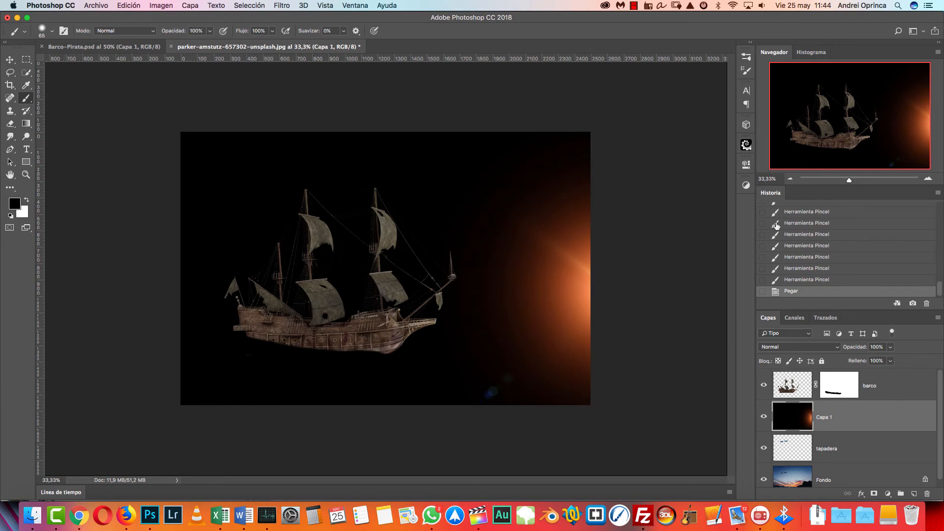
key(super+t)
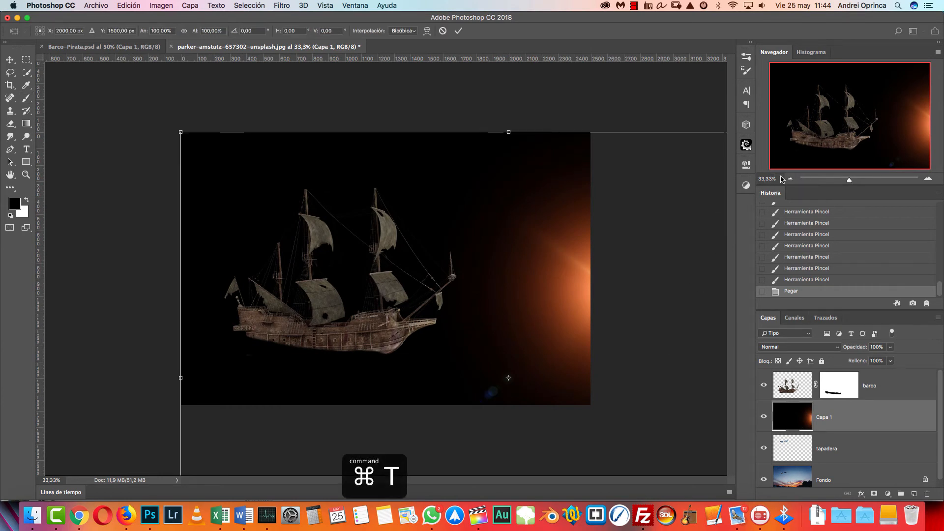
click(790, 179)
click(790, 179)
click(790, 178)
click(790, 179)
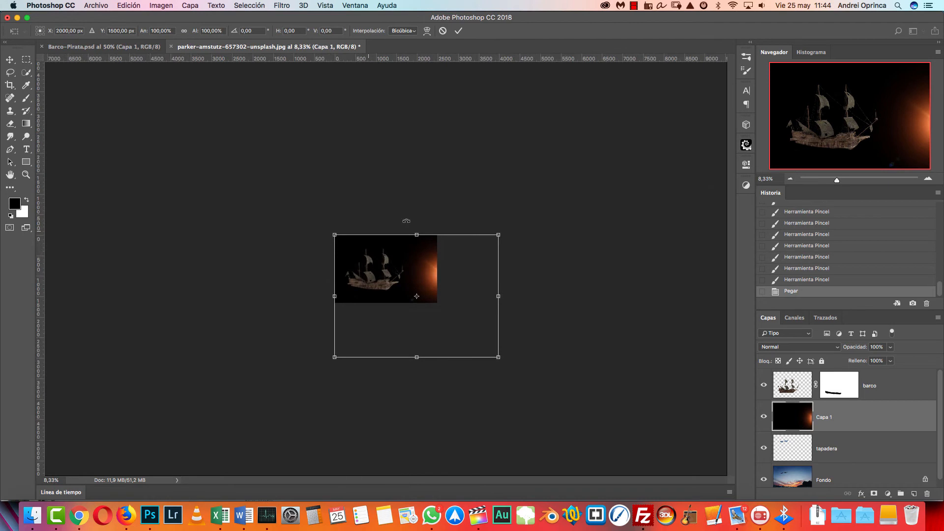
drag(489, 362, 404, 286)
drag(389, 261, 398, 288)
key(Return)
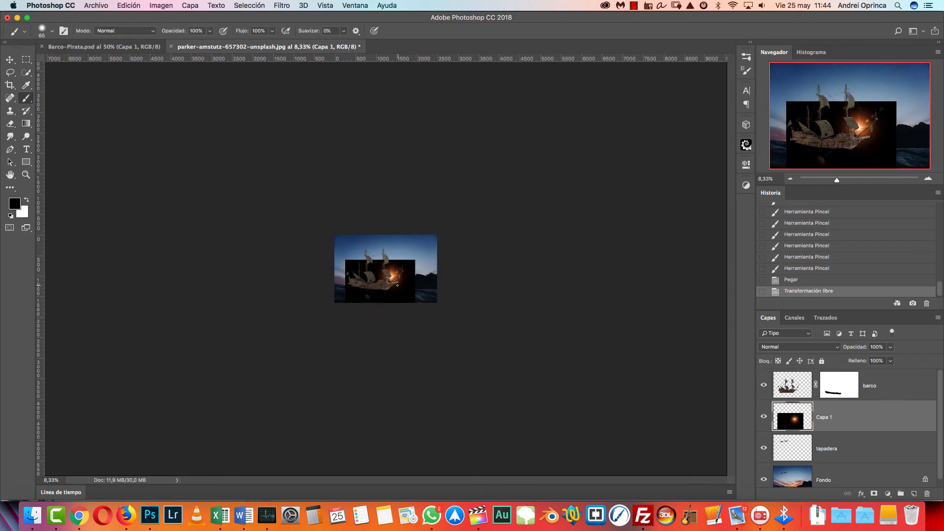
- Set the blend mode of the lens flare layer Capa 1 to Trama (Screen)
key(super+1)
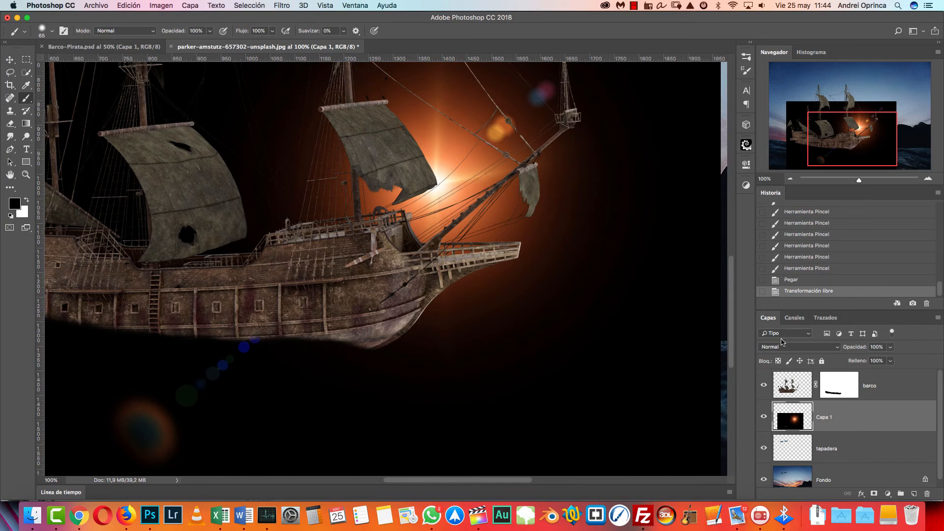
click(790, 178)
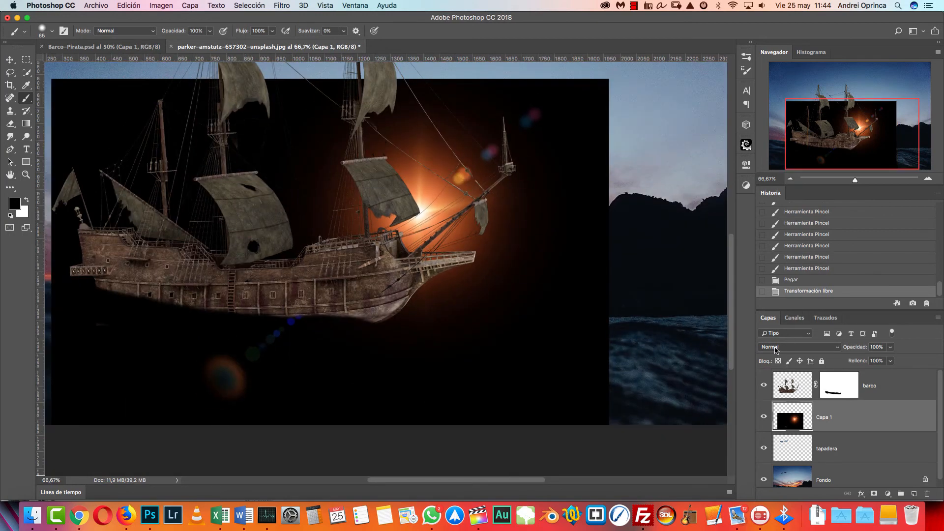
click(794, 350)
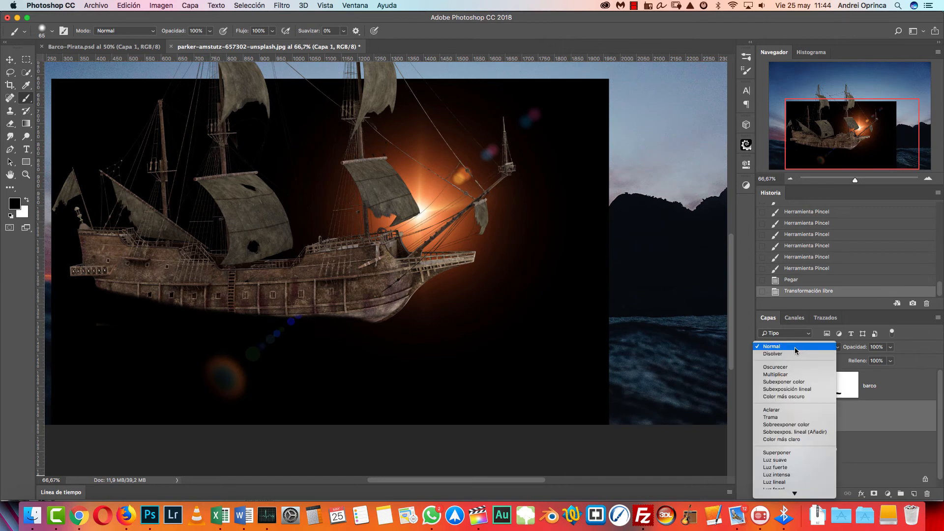
click(787, 417)
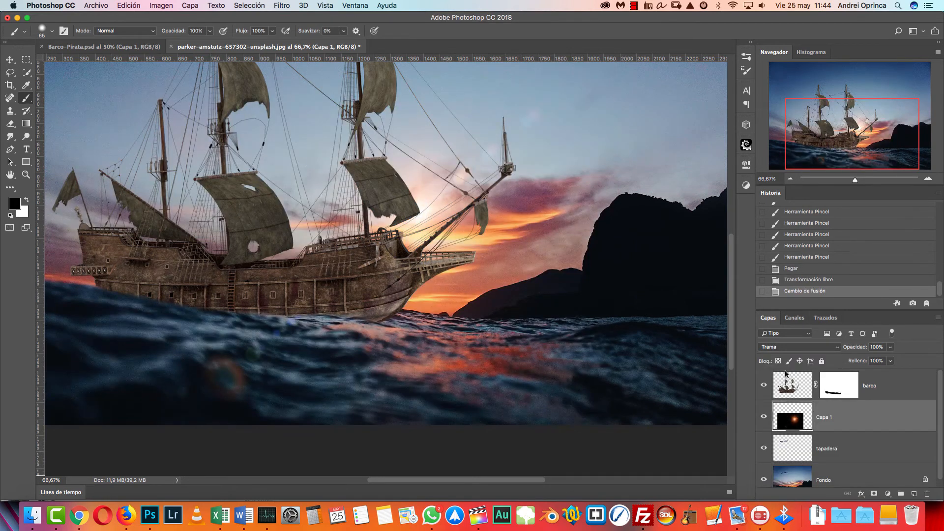
- Move the lens flare and enlarge it to about 174% with its glow at the horizon below the bow
key(v)
mouse_move(515, 350)
mouse_down()
mouse_move(687, 338)
mouse_move(720, 294)
mouse_move(509, 283)
mouse_move(449, 291)
mouse_move(463, 263)
mouse_up()
key(ctrl+minus)
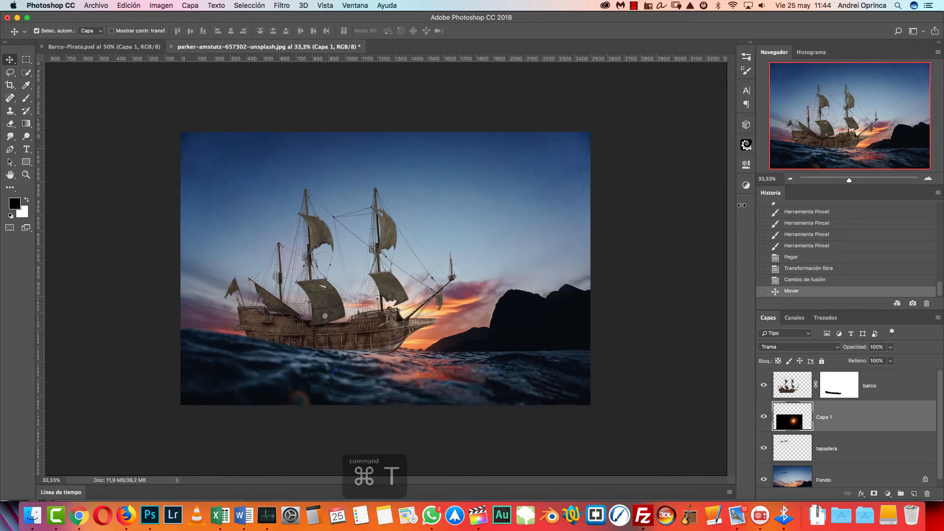
key(super+t)
drag(494, 251, 596, 174)
drag(529, 234, 503, 270)
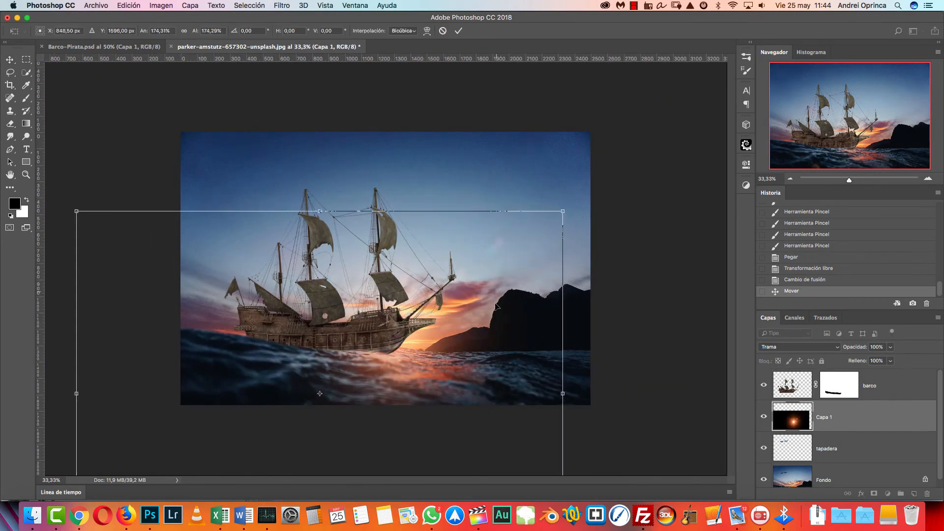
- Flip the lens flare horizontally, reposition its glow on the horizon near the bow and apply the transform
right_click(453, 291)
click(502, 411)
drag(472, 356, 591, 340)
scroll(591, 338, down, 10)
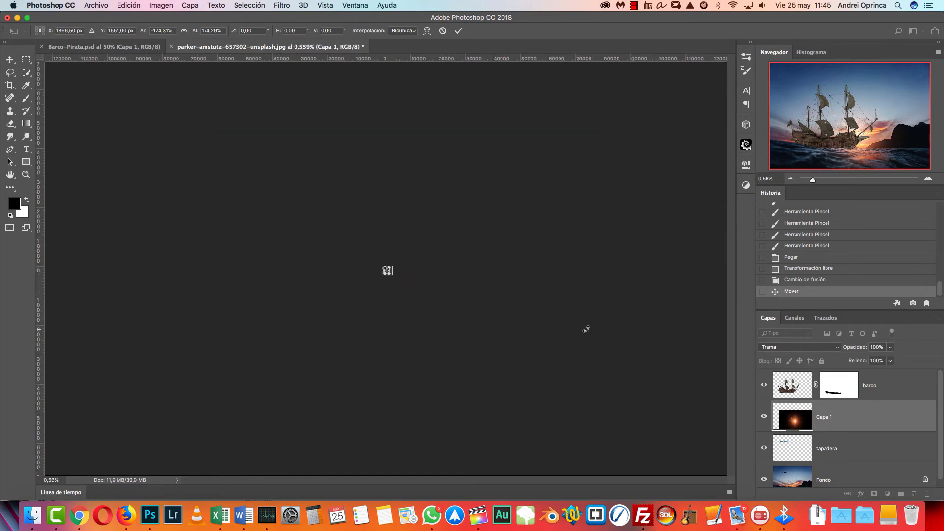
key(Return)
- Fine-tune the lens flare's position so its glow sits on the horizon just behind the bow
key(super+1)
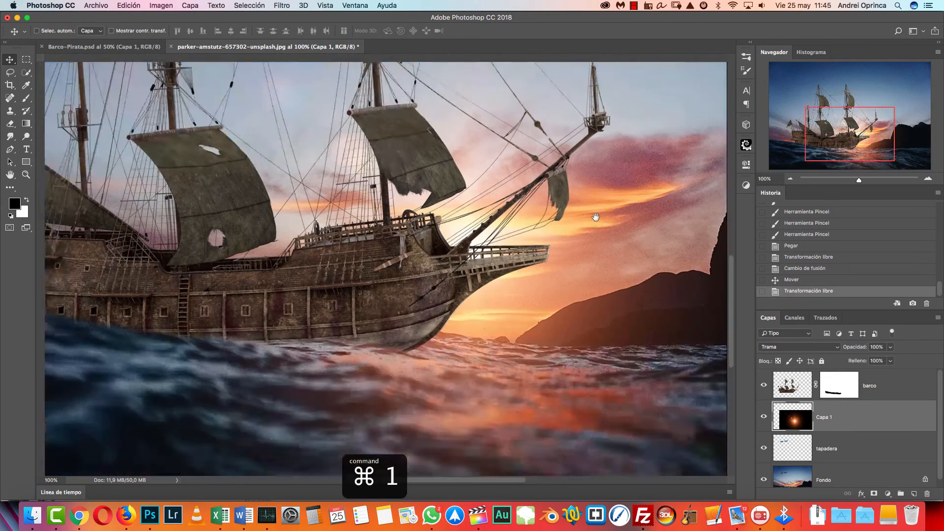
mouse_move(566, 276)
mouse_down()
mouse_move(546, 285)
mouse_move(588, 294)
mouse_move(636, 285)
mouse_move(579, 282)
mouse_move(521, 260)
mouse_move(547, 298)
mouse_up()
key(super+0)
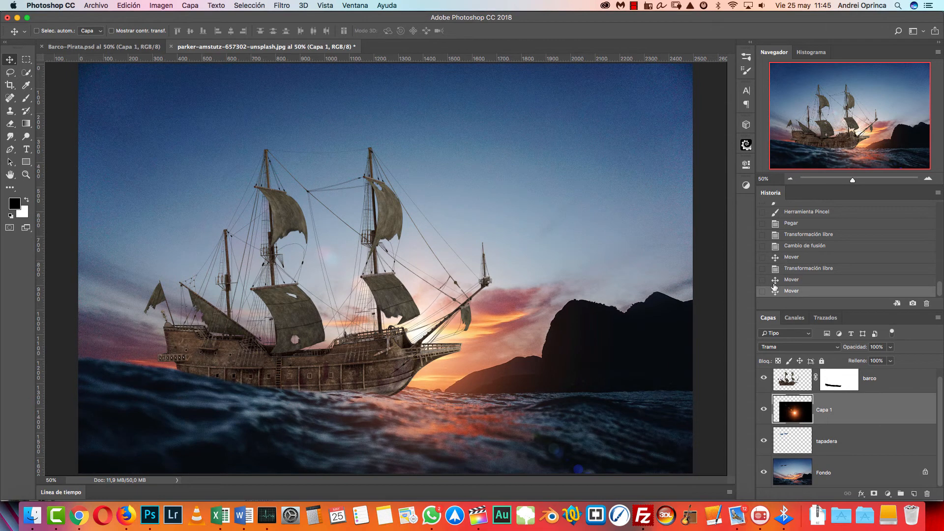
click(790, 179)
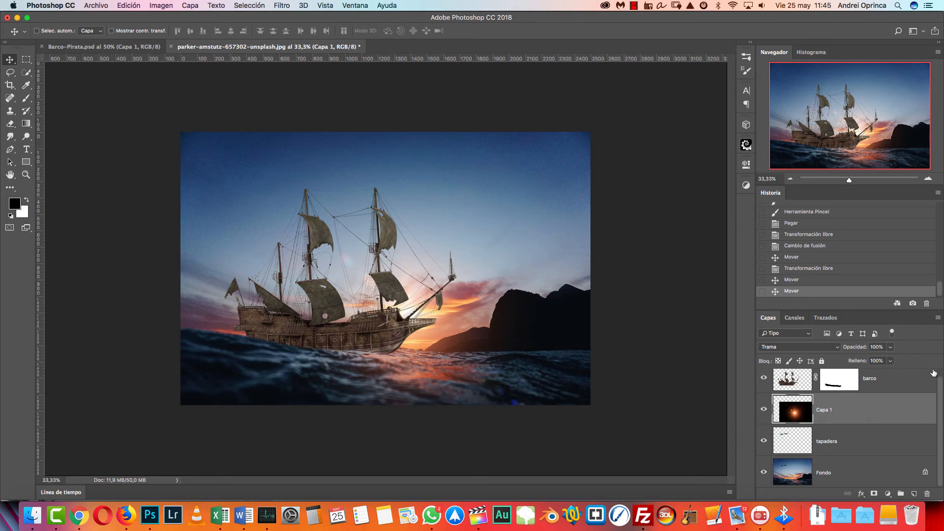
scroll(939, 390, up, 1)
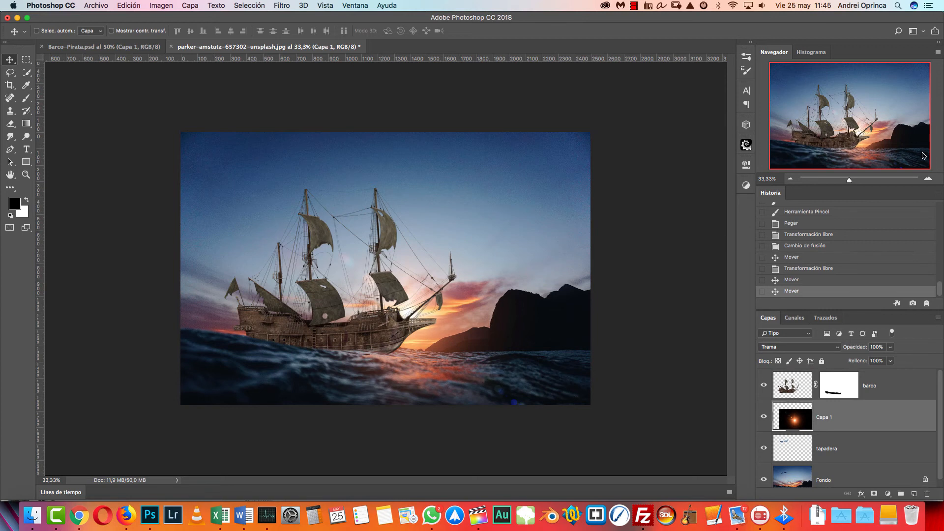
click(927, 179)
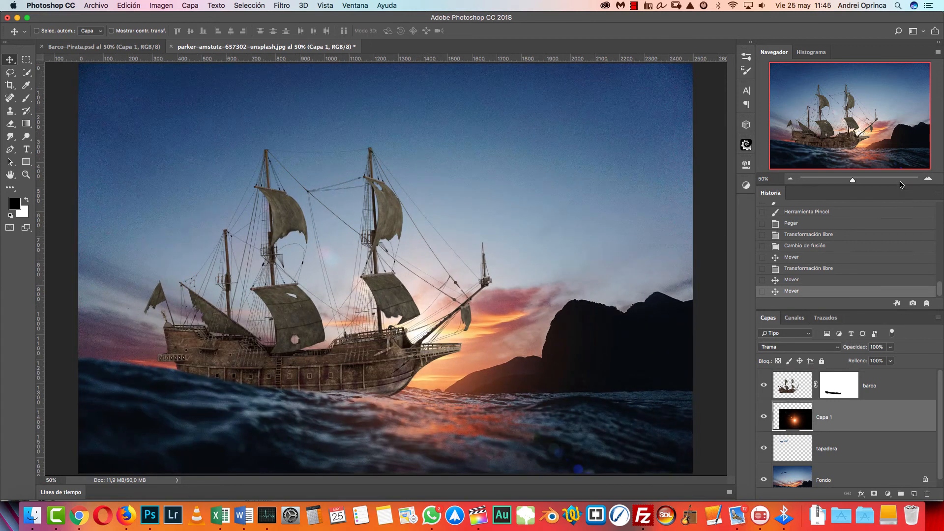
- Add a Color Overlay layer style to the barco layer and restore its default values
click(891, 389)
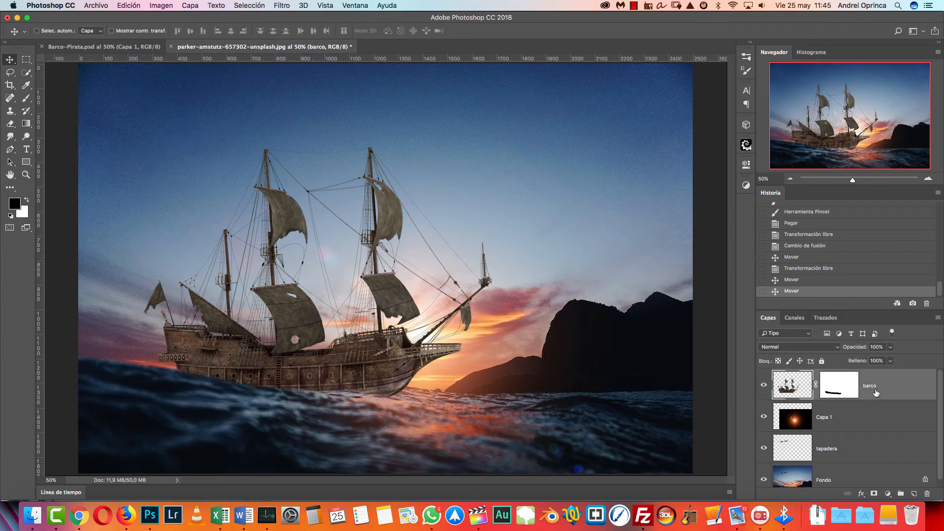
double_click(910, 383)
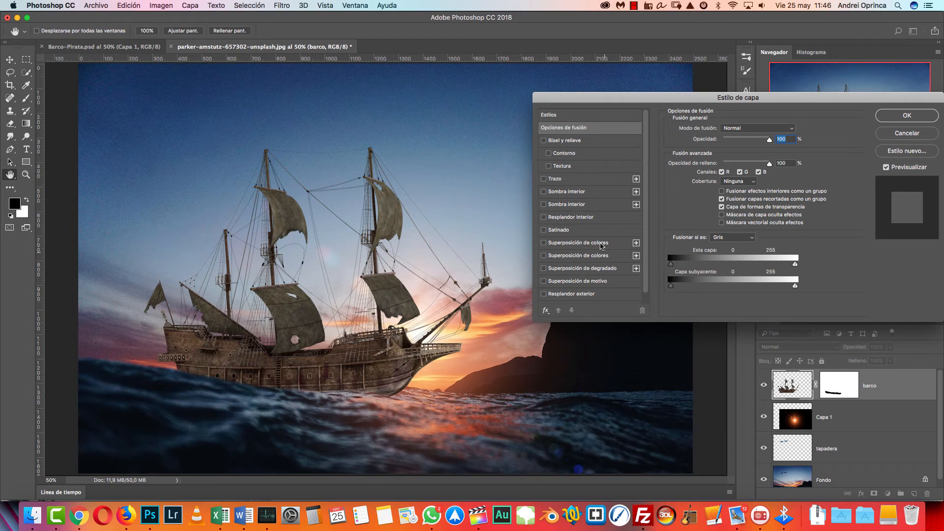
click(575, 243)
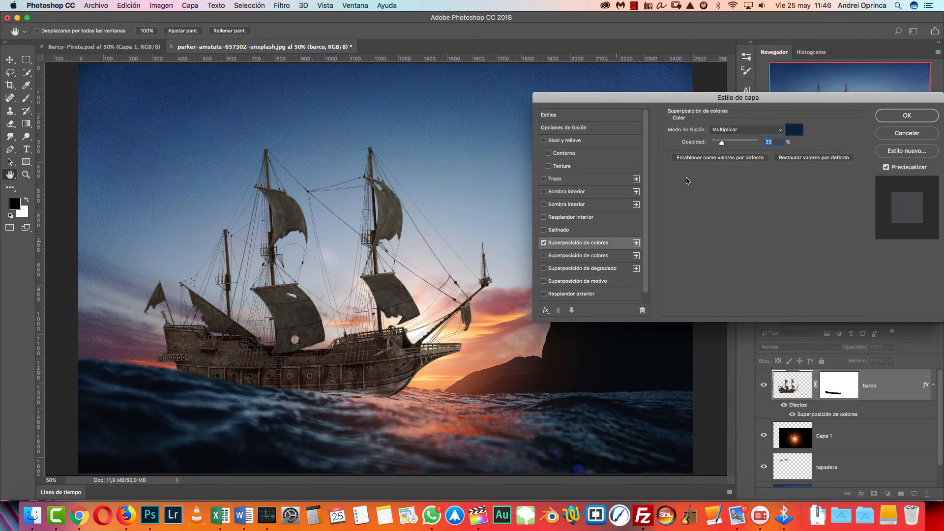
click(821, 158)
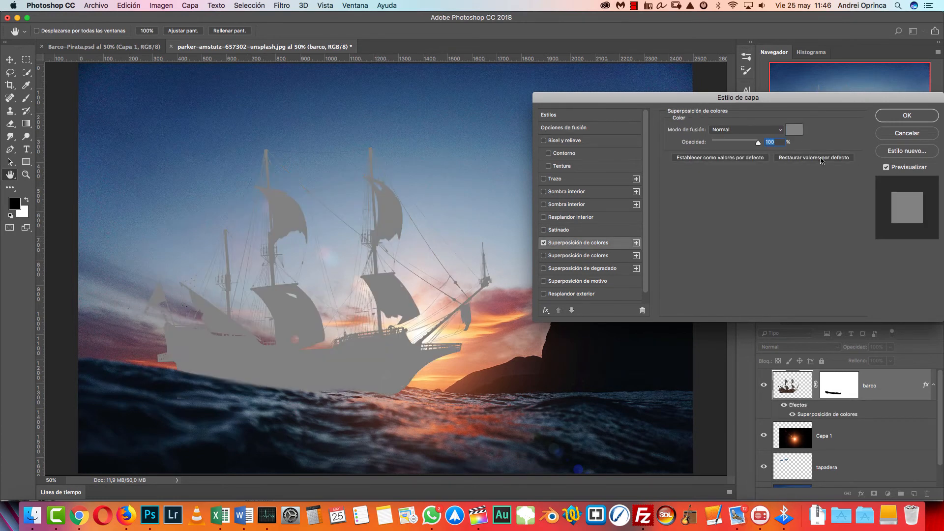
- Set the barco layer's color overlay to solid black (000000) in Normal mode
click(744, 130)
click(767, 127)
click(794, 130)
drag(674, 230, 645, 259)
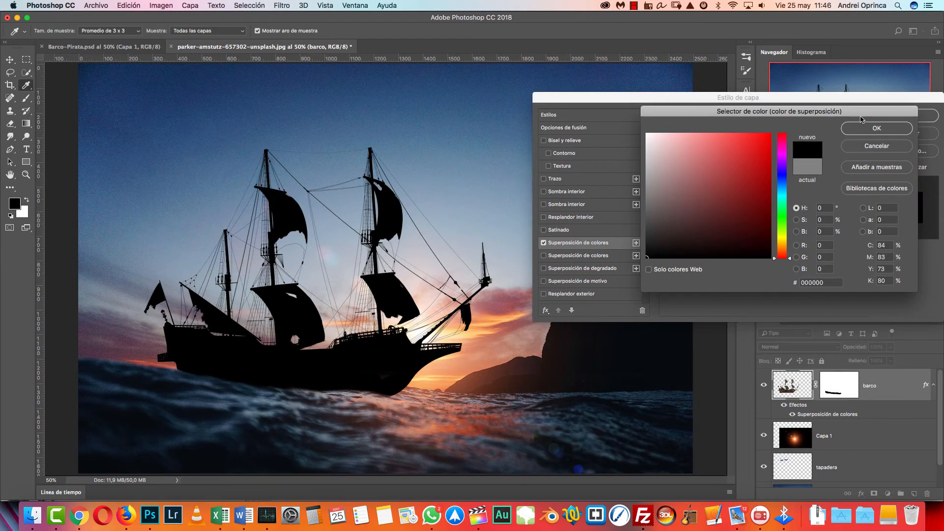
click(861, 128)
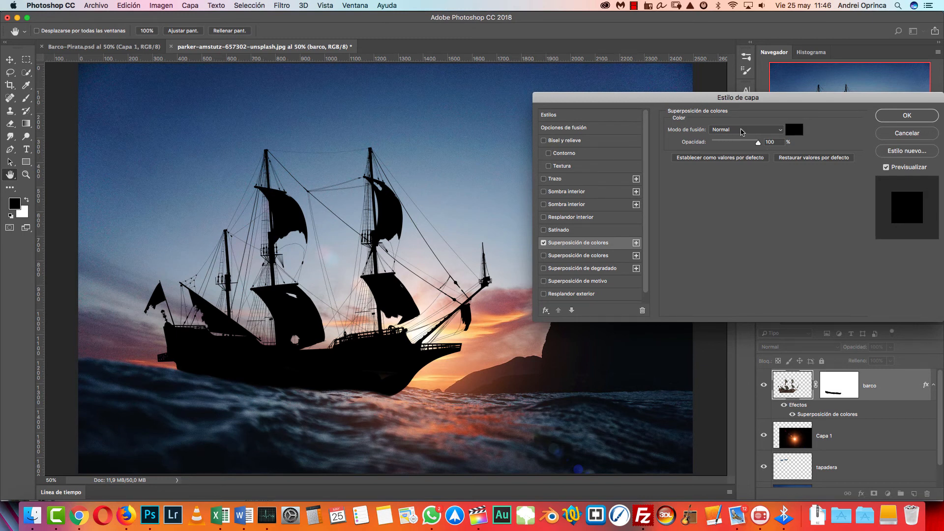
- Sample a dark blue (141f26) from the seascape as the overlay color, keeping the blend mode Normal
click(743, 130)
click(795, 117)
click(794, 130)
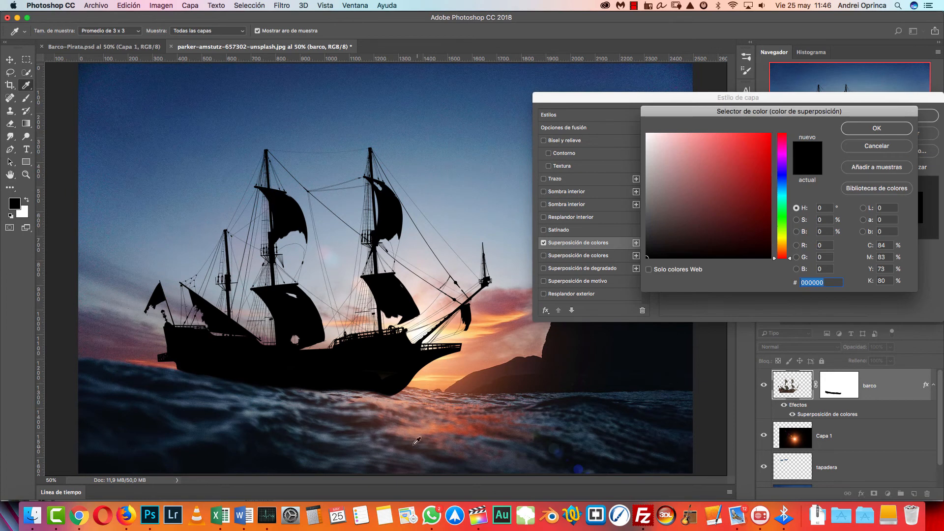
drag(823, 112, 779, 118)
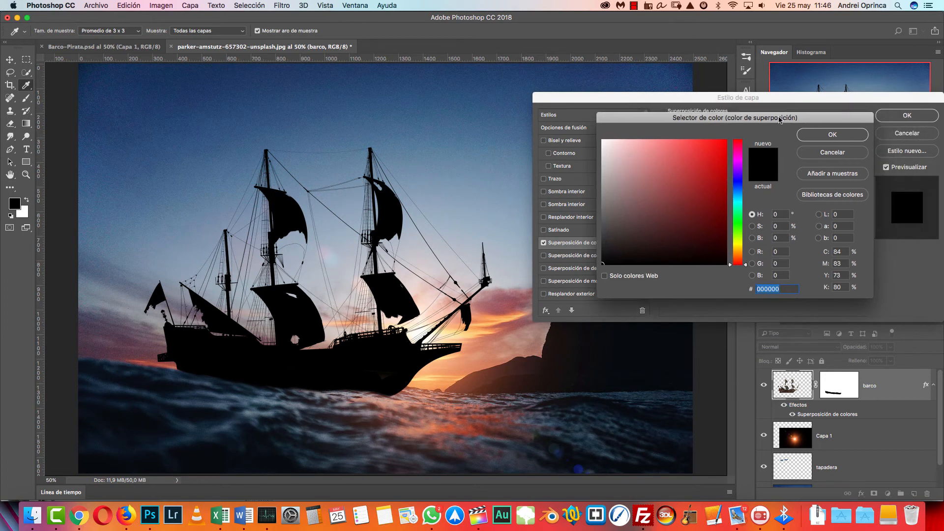
click(425, 114)
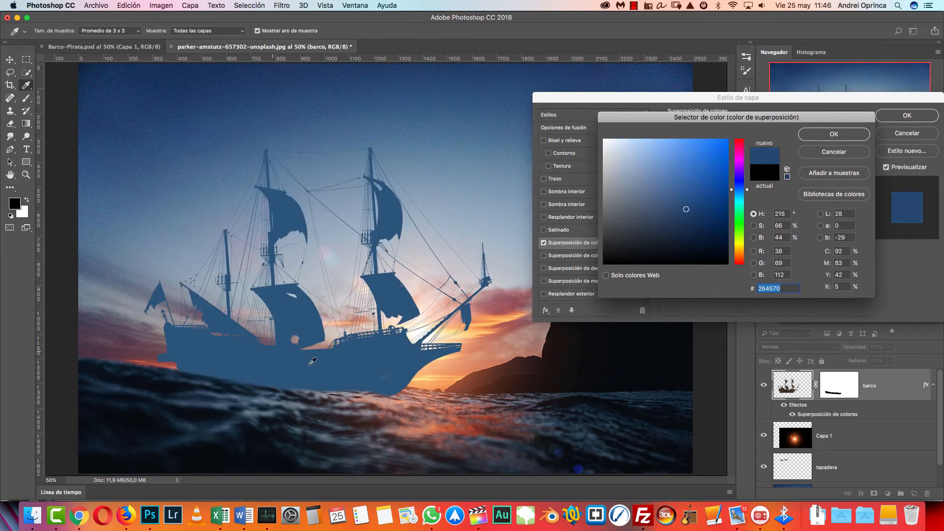
click(470, 417)
click(559, 410)
click(563, 409)
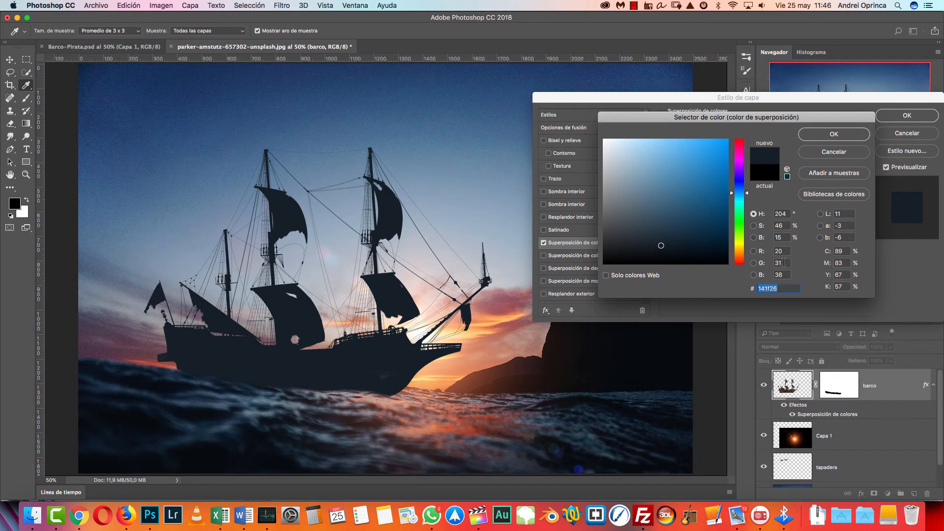
click(820, 140)
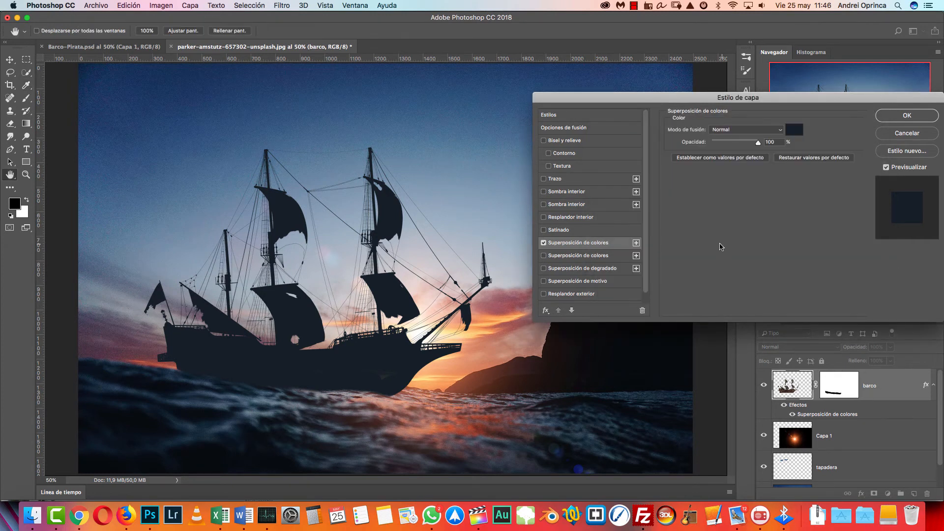
- Set the barco layer's color overlay to the Multiplicar blend mode at 50% opacity
click(728, 130)
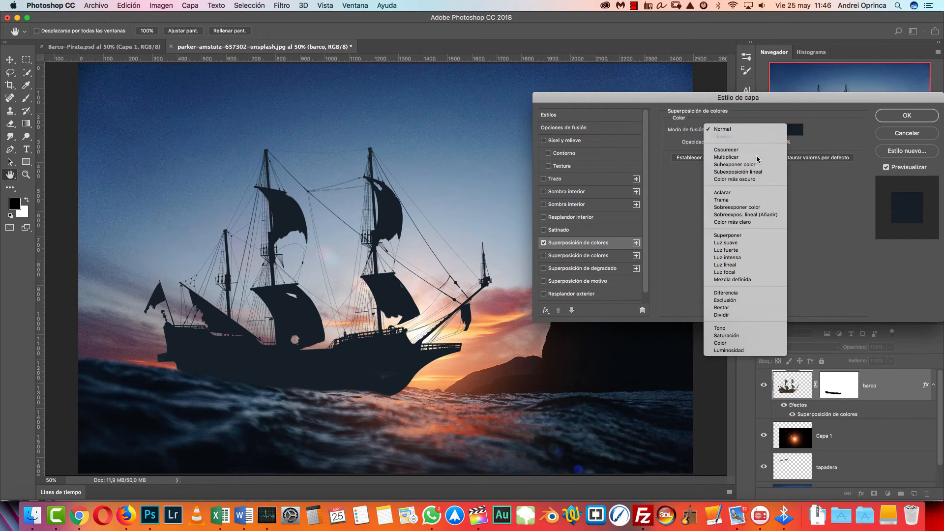
click(725, 156)
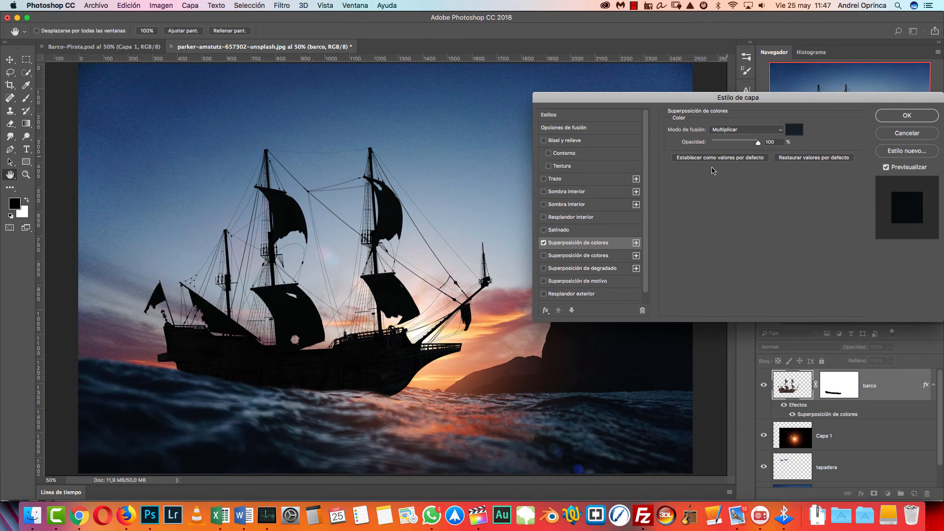
mouse_move(759, 143)
mouse_down()
mouse_move(735, 145)
mouse_move(743, 148)
mouse_up()
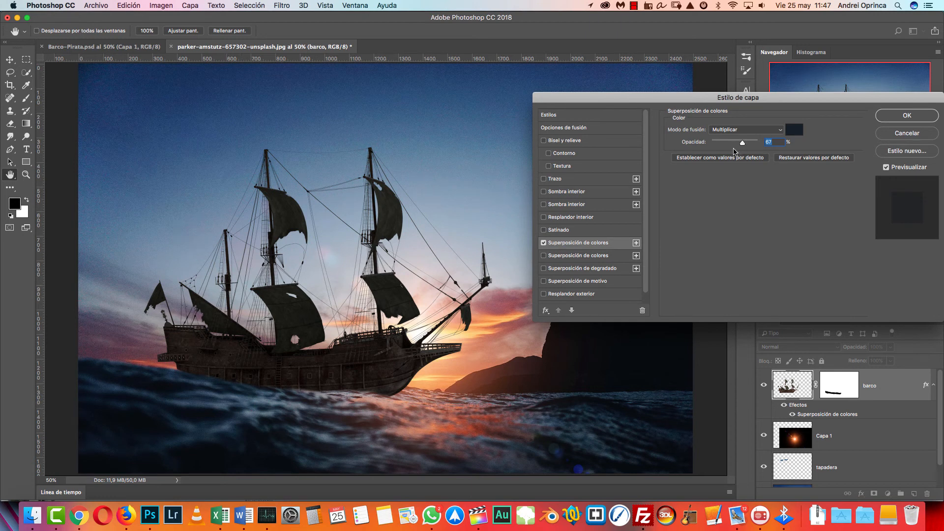
text(50)
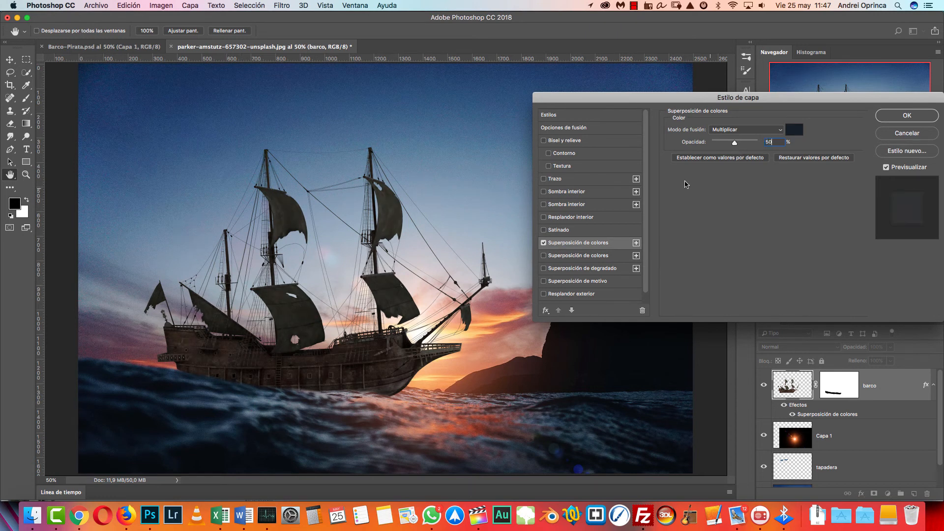
- Enable a Gradient Overlay on the ship in Normal mode at 100% opacity, with the color overlay temporarily switched off
click(590, 270)
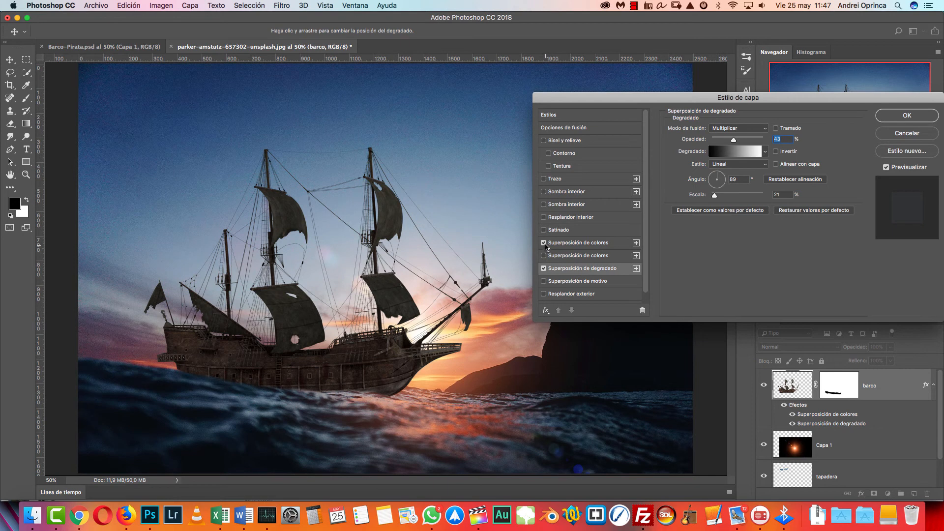
click(544, 242)
click(737, 127)
click(732, 101)
drag(734, 140, 803, 136)
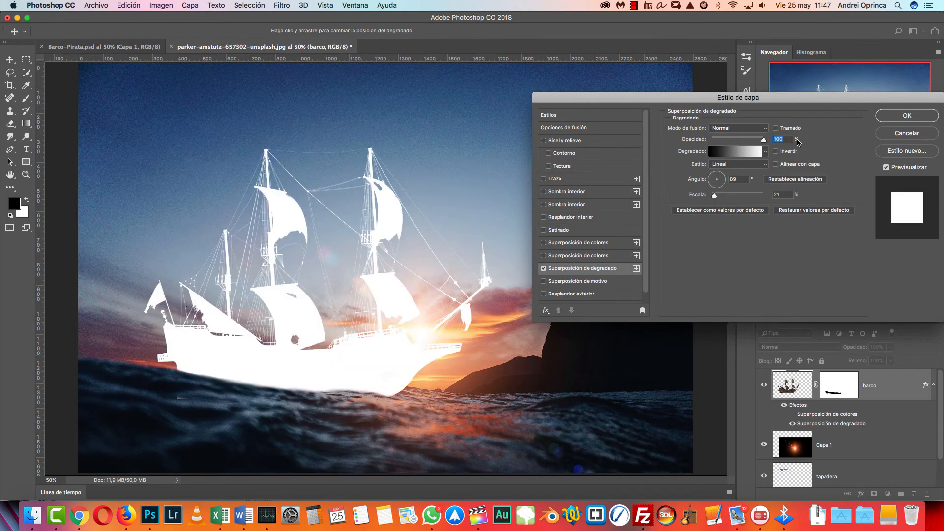
- Position the gradient so its dark end covers the lower hull, and blend it with Multiplicar
drag(427, 241, 418, 259)
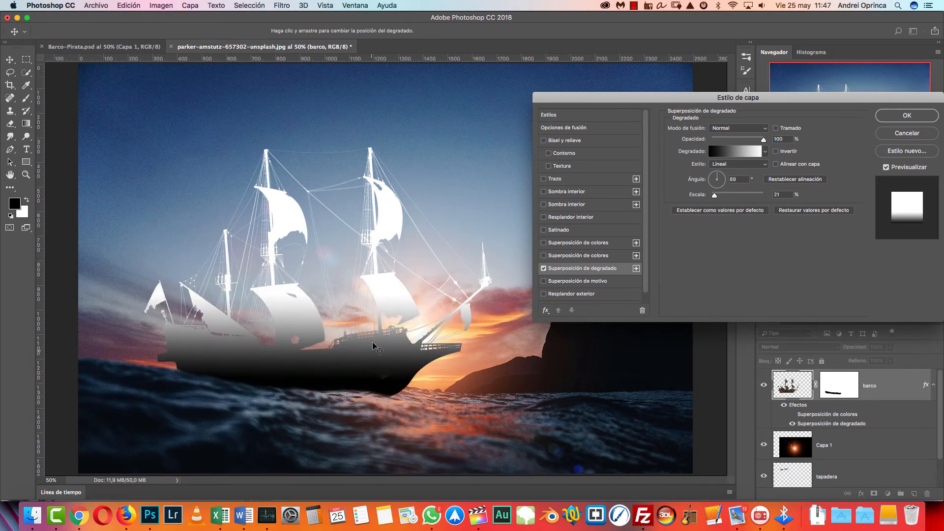
drag(371, 358, 380, 357)
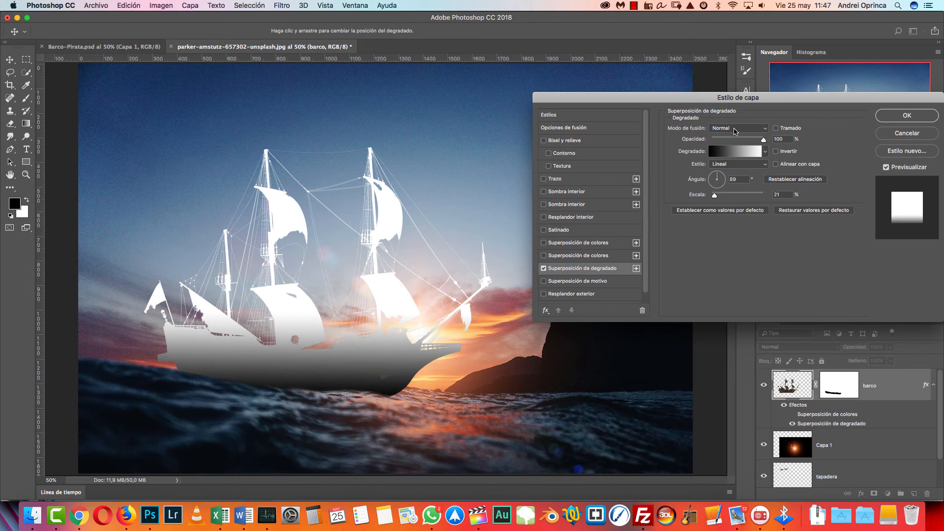
click(734, 130)
click(735, 151)
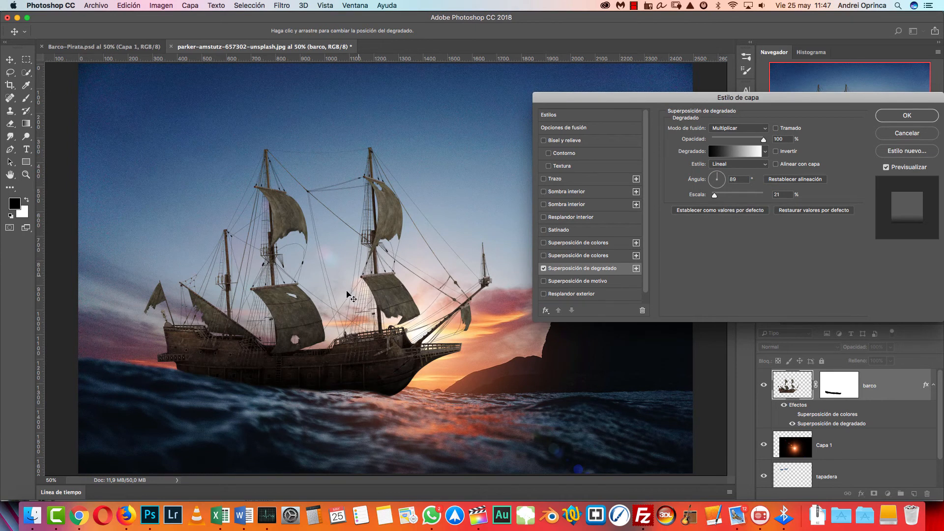
drag(385, 309, 400, 333)
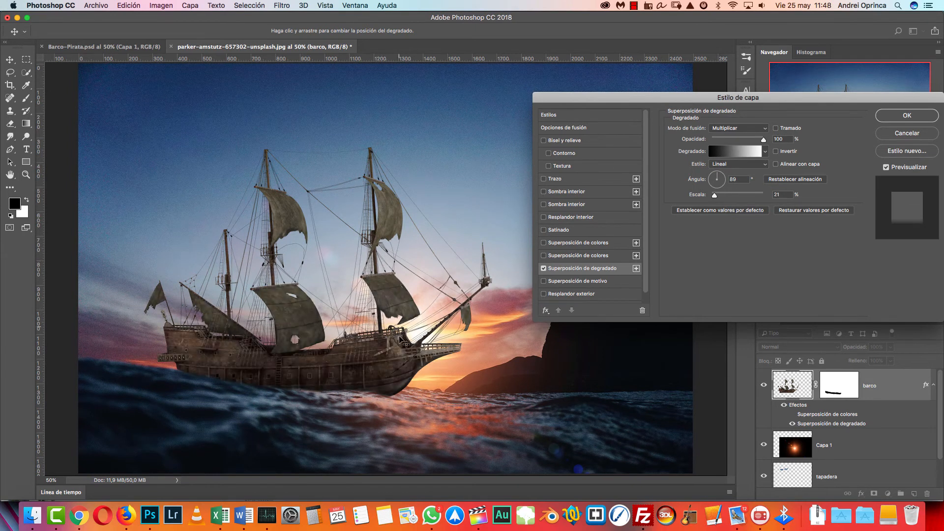
- Switch the gradient overlay to Normal mode and try the Color frontal/transparente preset
click(732, 128)
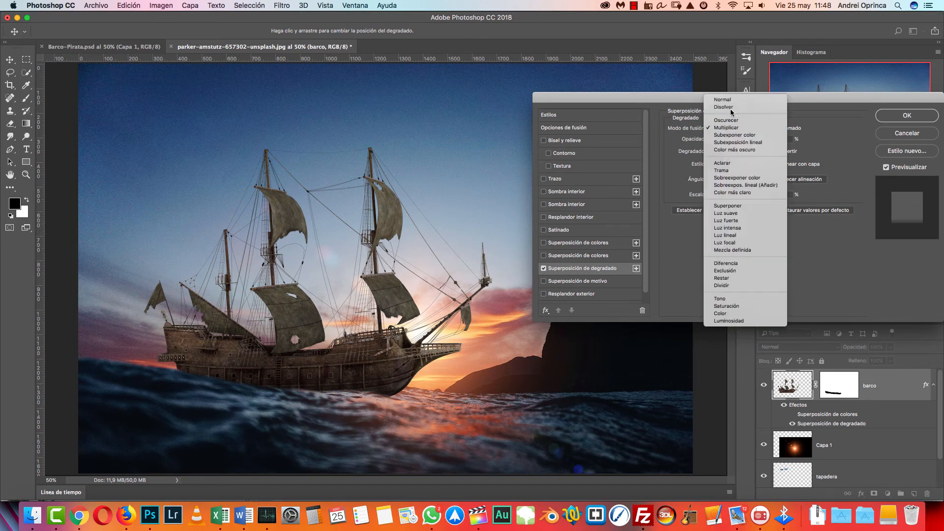
click(727, 99)
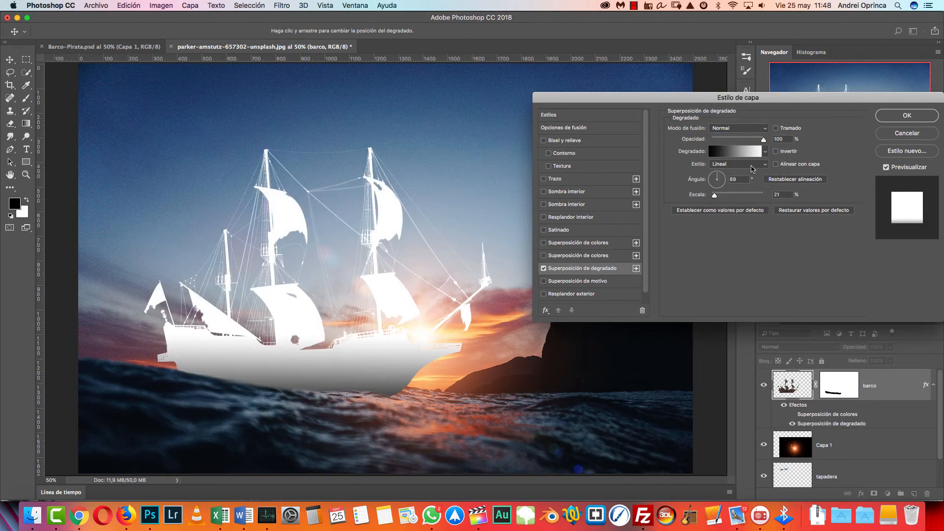
click(735, 151)
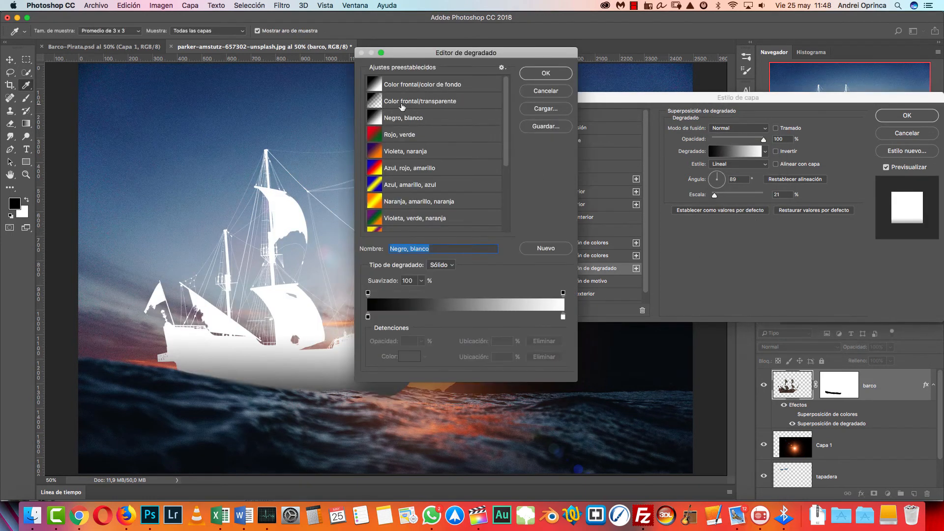
click(403, 104)
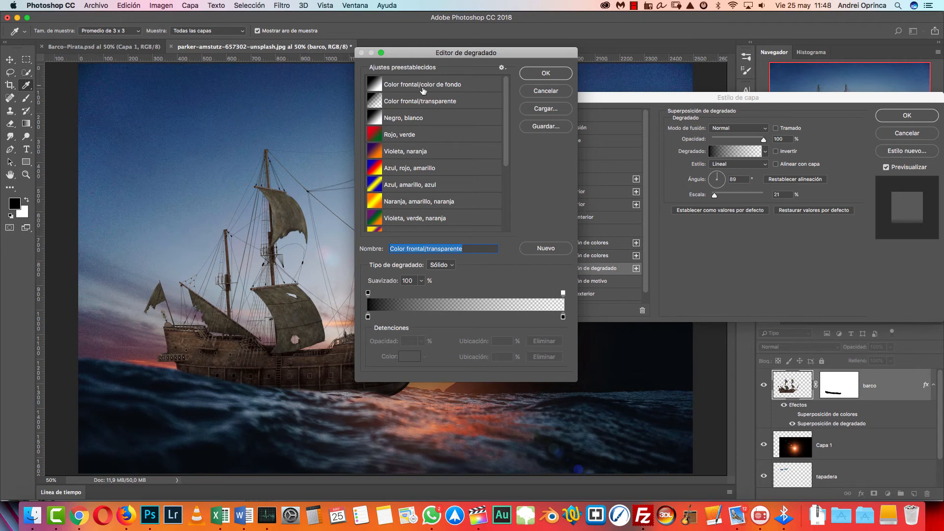
click(551, 91)
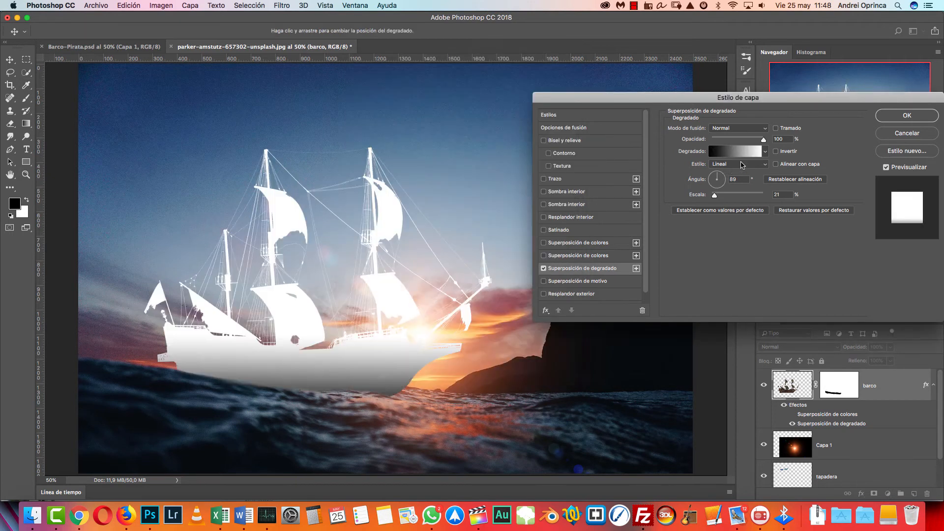
- Restore the default gradient presets and keep the Negro, blanco gradient for the overlay
click(723, 153)
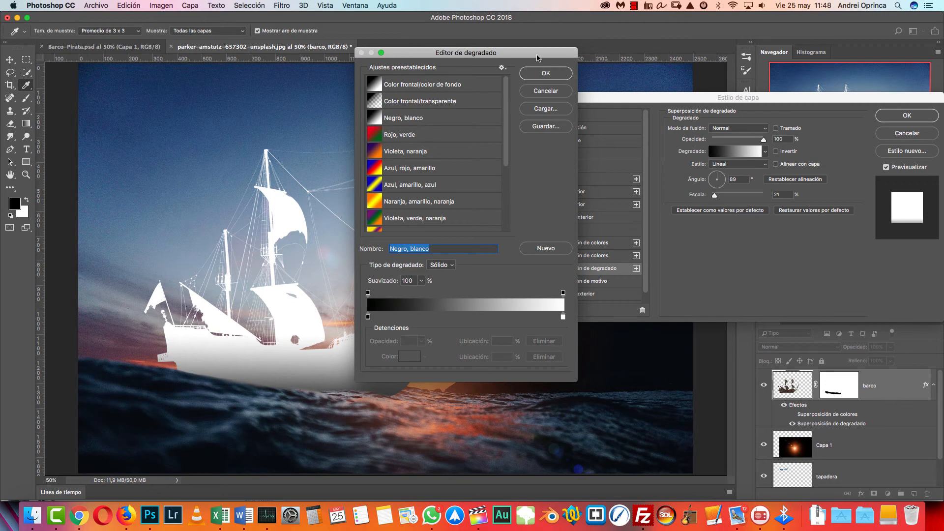
click(502, 68)
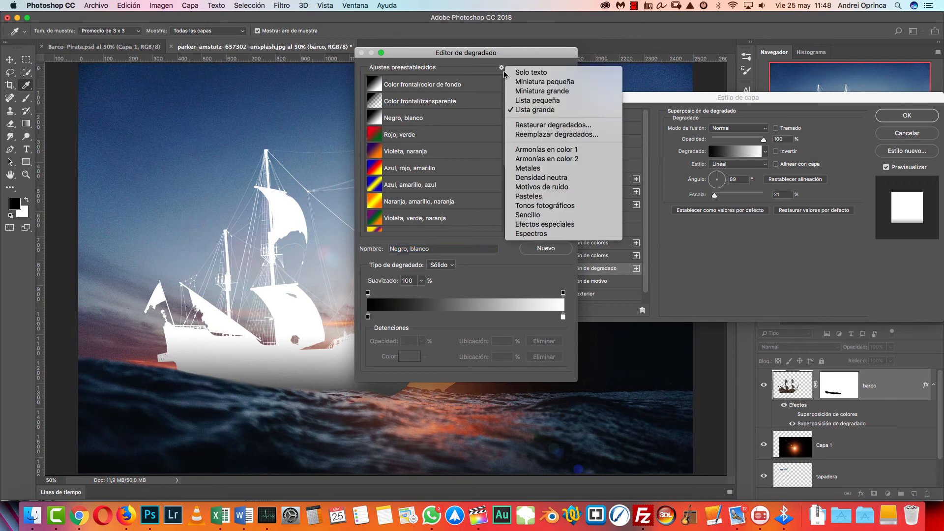
click(539, 129)
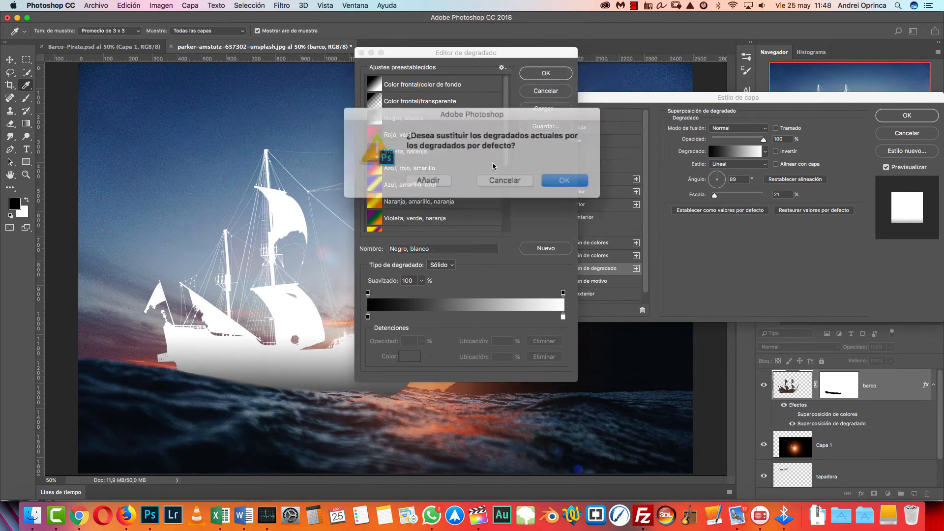
click(549, 177)
click(555, 74)
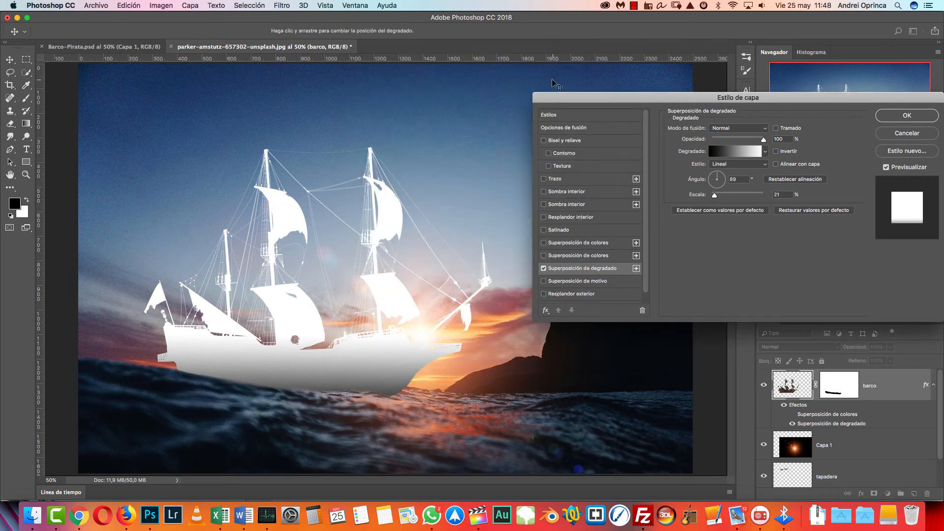
- Set the gradient overlay's blend mode to Multiplicar and tighten its transition on the hull with a 10% scale
click(738, 128)
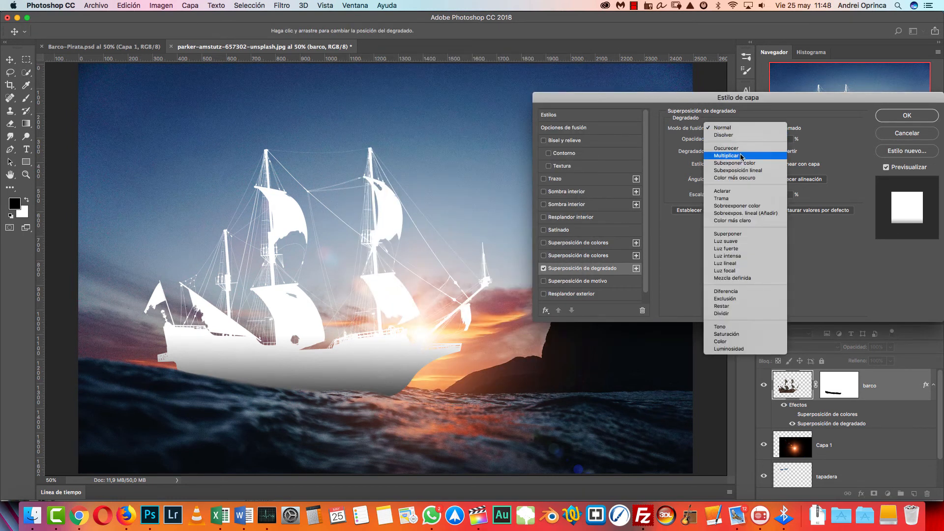
click(732, 155)
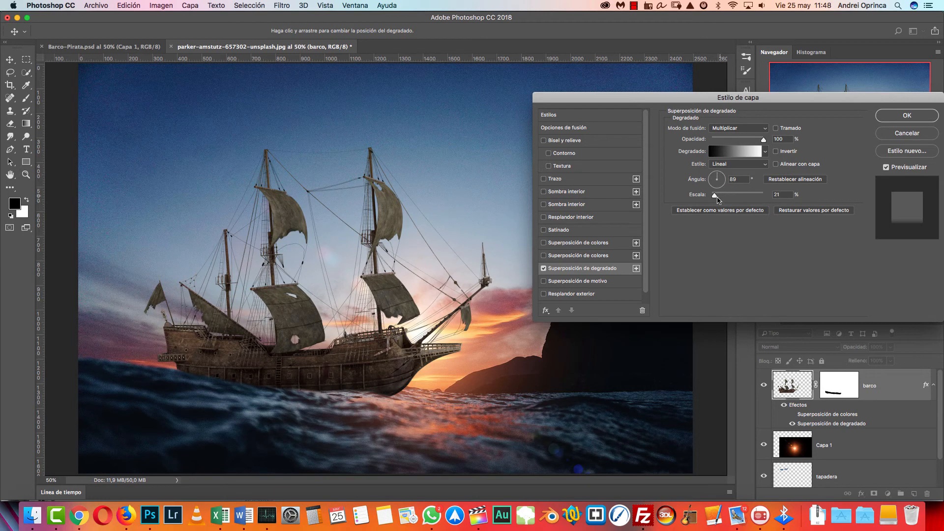
mouse_move(715, 195)
mouse_down()
mouse_move(731, 196)
mouse_move(711, 198)
mouse_up()
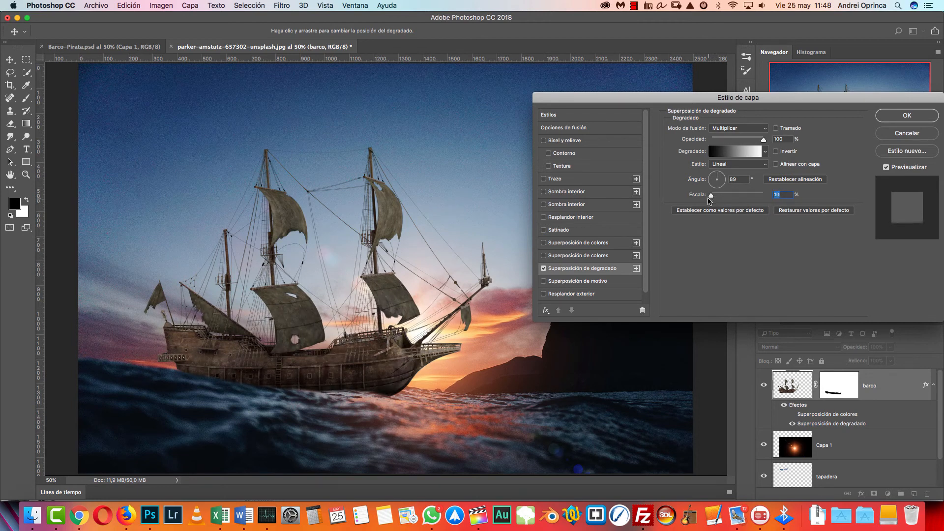
mouse_move(454, 316)
mouse_down()
mouse_move(469, 356)
mouse_move(465, 310)
mouse_up()
- Adjust the gradient overlay's angle to 84° and its scale to 21%
click(716, 170)
click(719, 175)
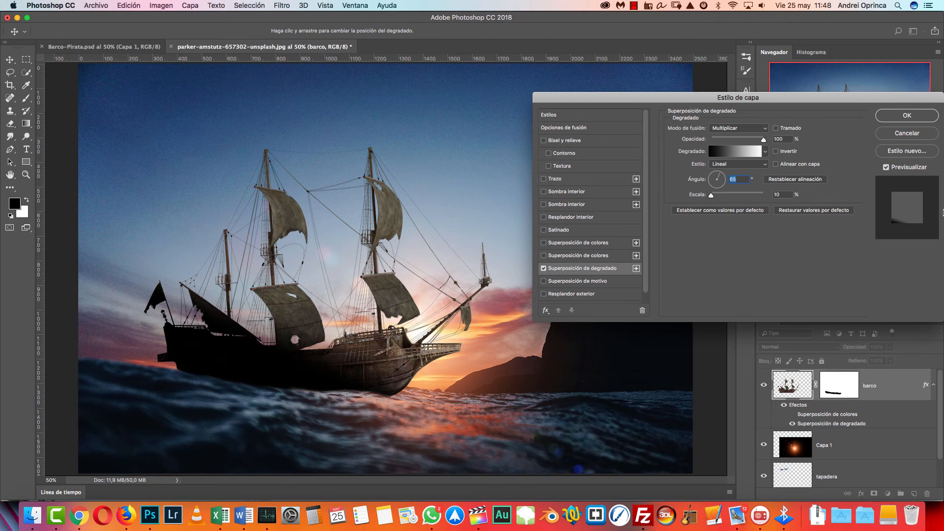
drag(870, 97, 805, 87)
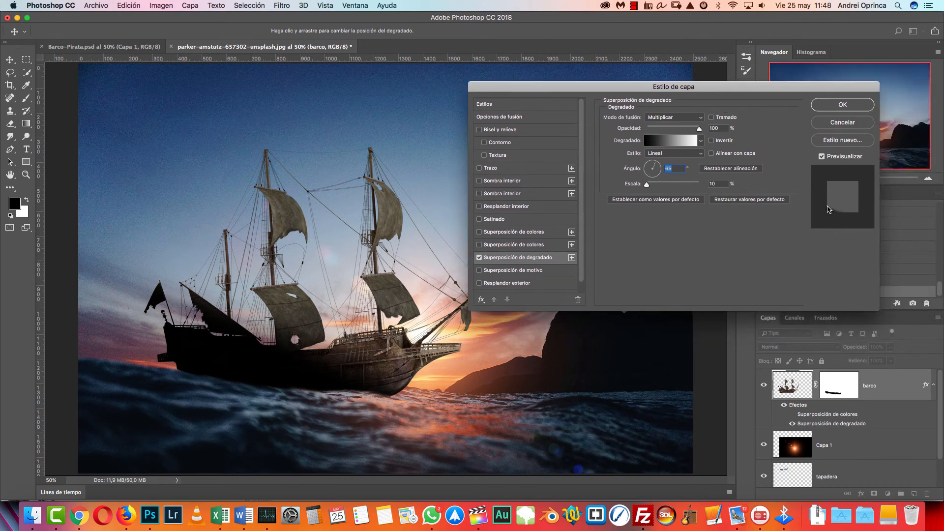
click(653, 162)
click(654, 164)
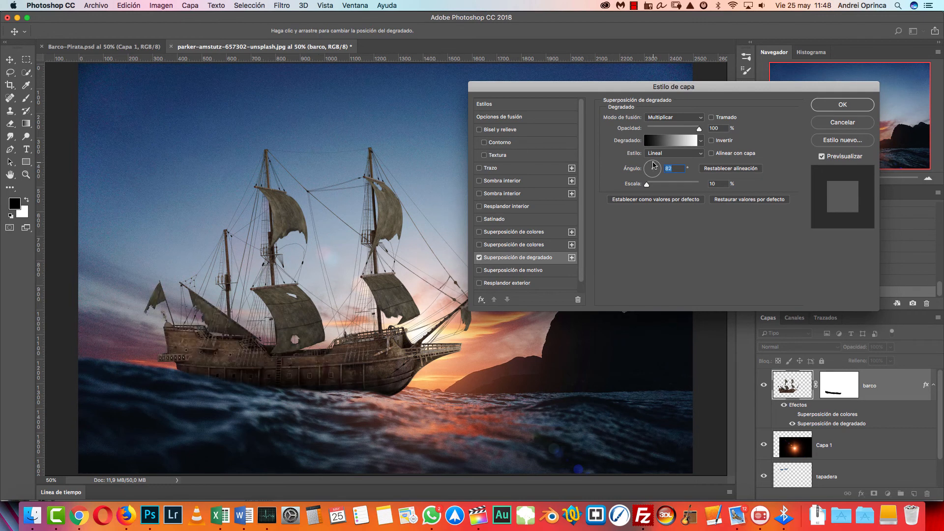
click(653, 164)
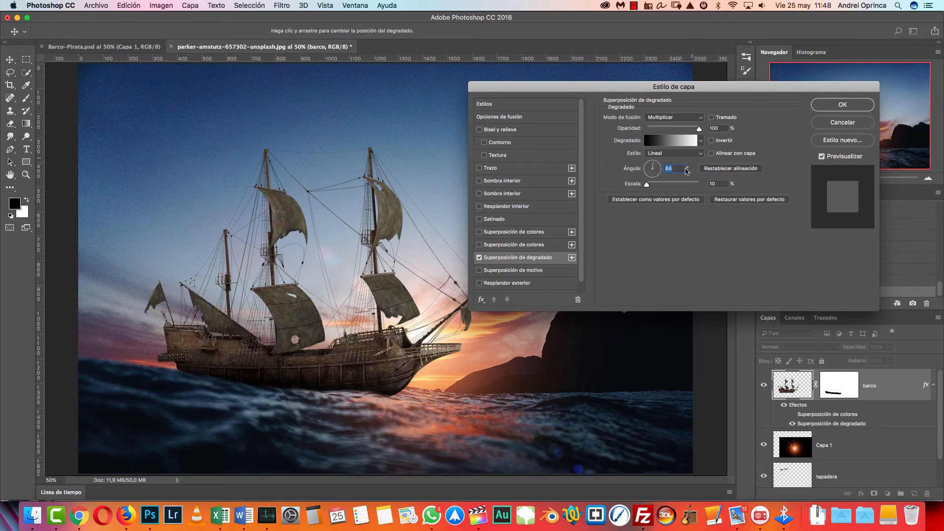
drag(647, 188, 651, 189)
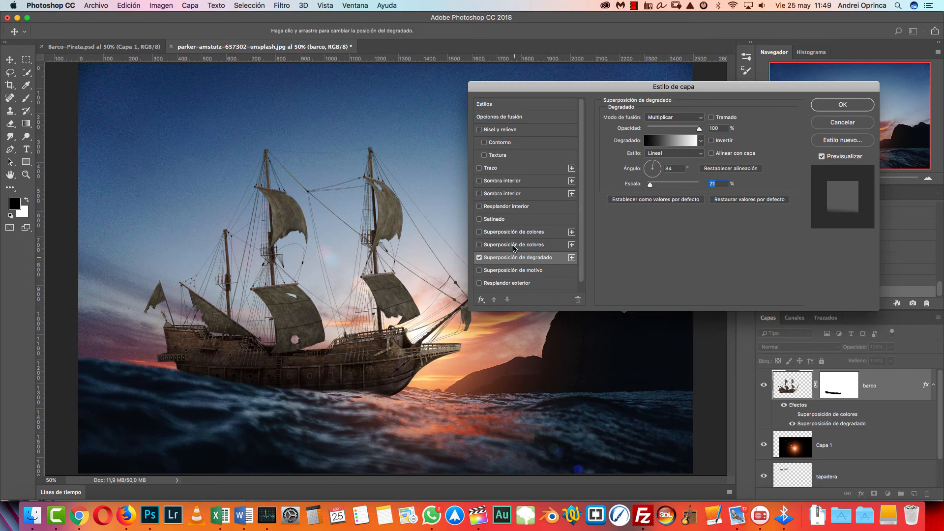
- Turn the color overlay back on and compare the ship with and without the gradient overlay, leaving both enabled
click(502, 234)
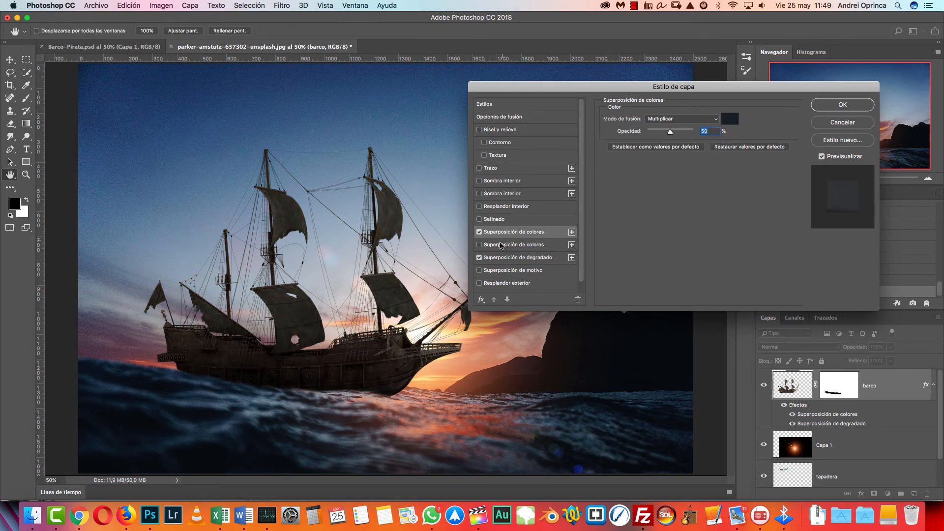
click(479, 258)
click(480, 258)
click(480, 258)
click(480, 258)
click(480, 258)
click(479, 258)
click(514, 258)
- Lower the gradient overlay's opacity to 61%, reposition it over the hull and apply the layer style
drag(698, 133, 678, 133)
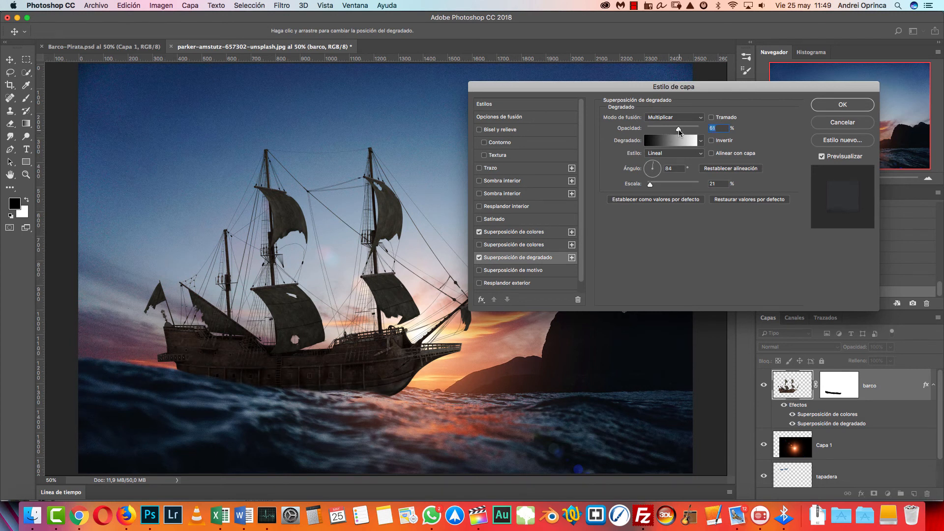
mouse_move(426, 306)
mouse_down()
mouse_move(421, 343)
mouse_move(423, 319)
mouse_up()
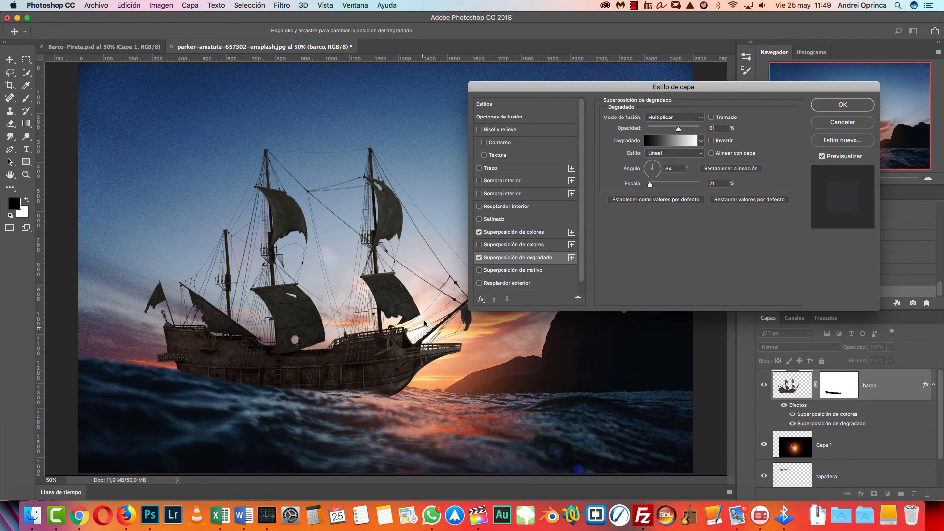
mouse_move(408, 283)
mouse_down()
mouse_move(362, 162)
mouse_move(363, 367)
mouse_move(354, 370)
mouse_up()
click(838, 108)
click(784, 404)
click(783, 404)
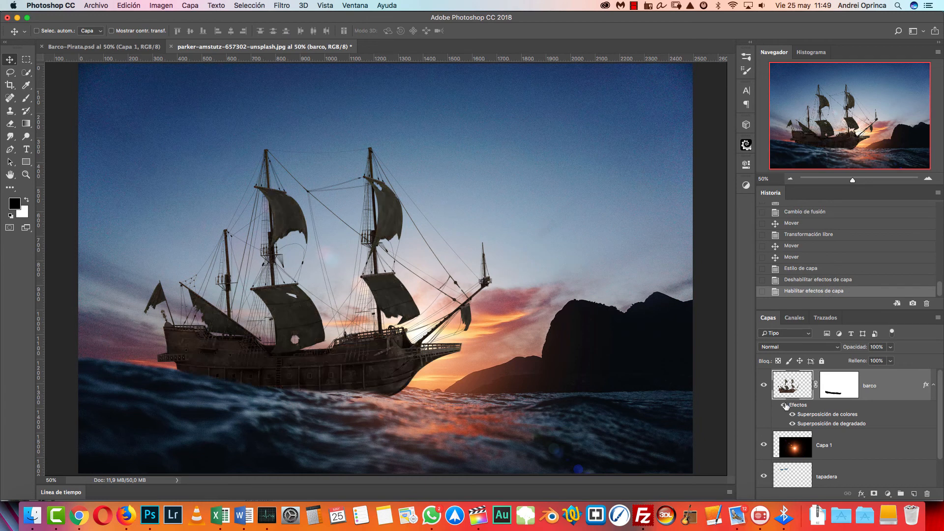
- Collapse the barco layer's effects list and create a new layer above it named luz 1
click(927, 179)
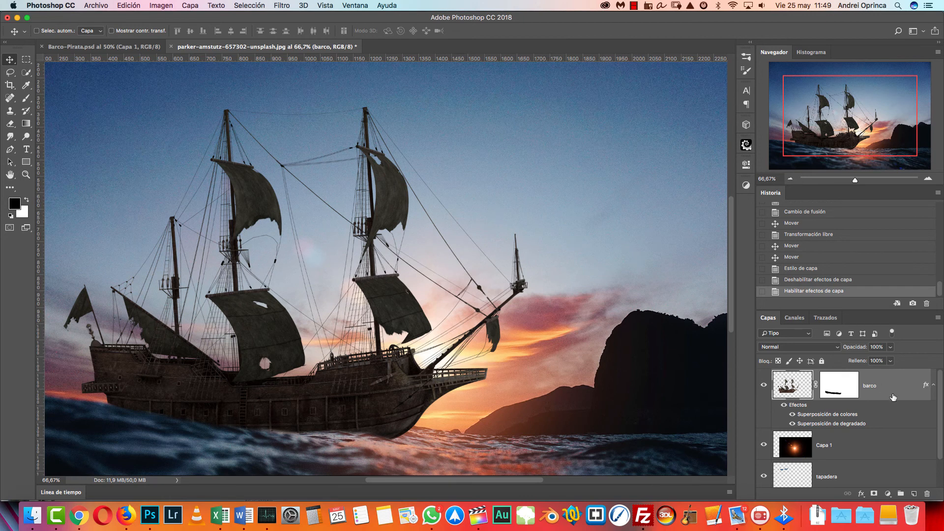
click(931, 385)
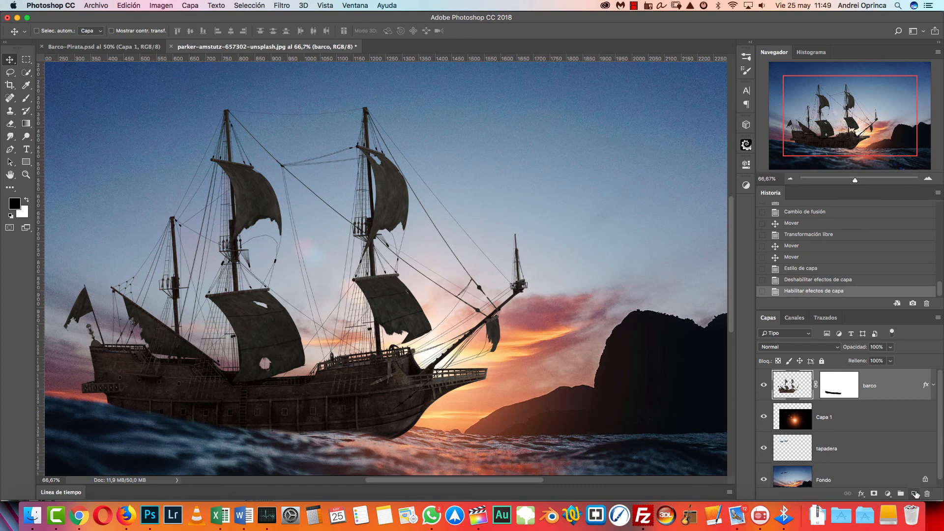
click(913, 493)
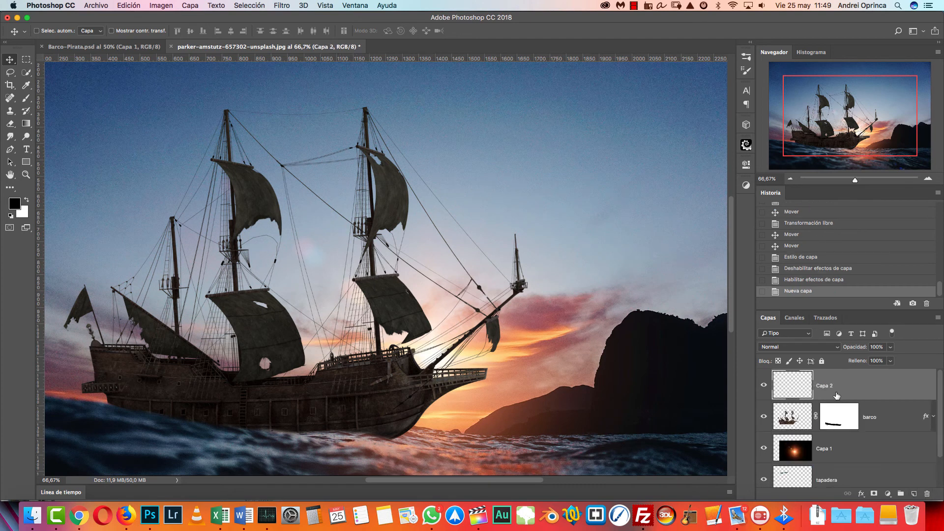
double_click(824, 385)
key(BackSpace)
text(luz 1)
key(Return)
- Create another new layer above luz 1 and name it luz 2
click(913, 494)
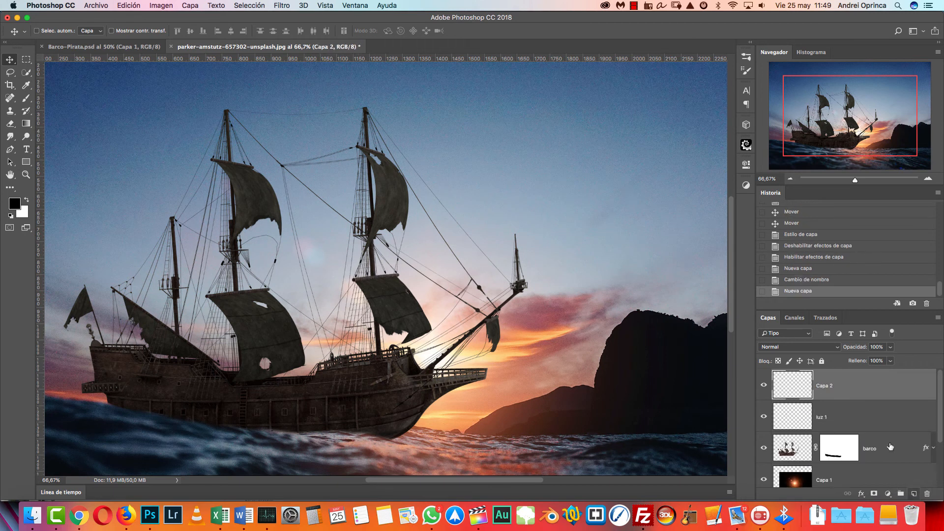
double_click(828, 388)
key(Return)
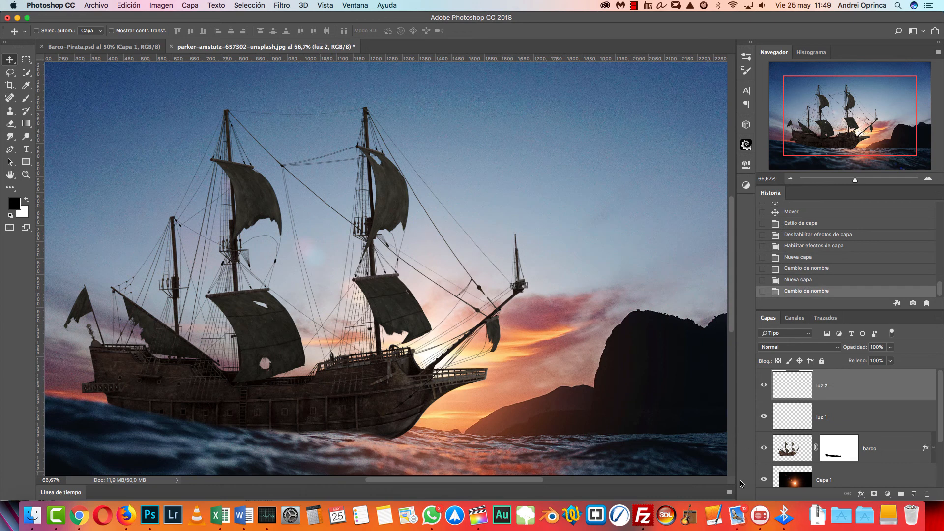
- Set the luz 1 layer's blending mode to Trama
click(858, 414)
click(791, 348)
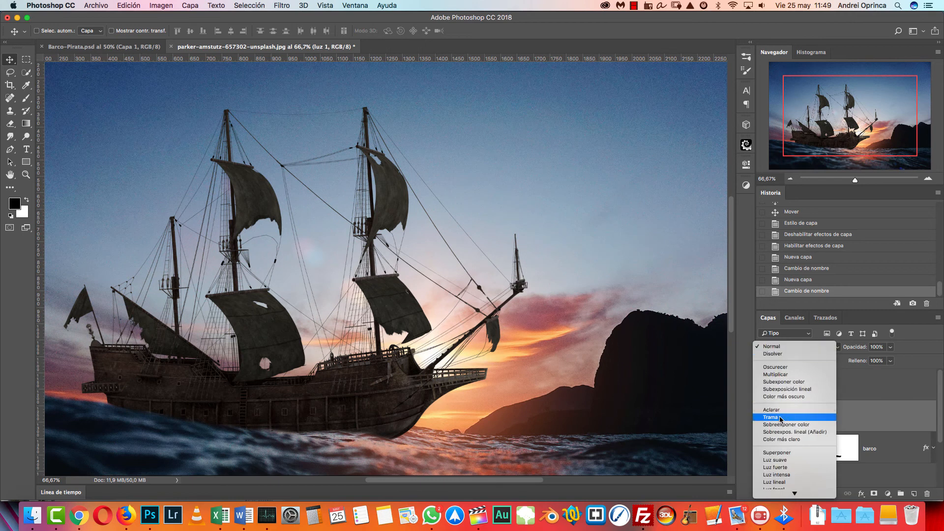
click(781, 418)
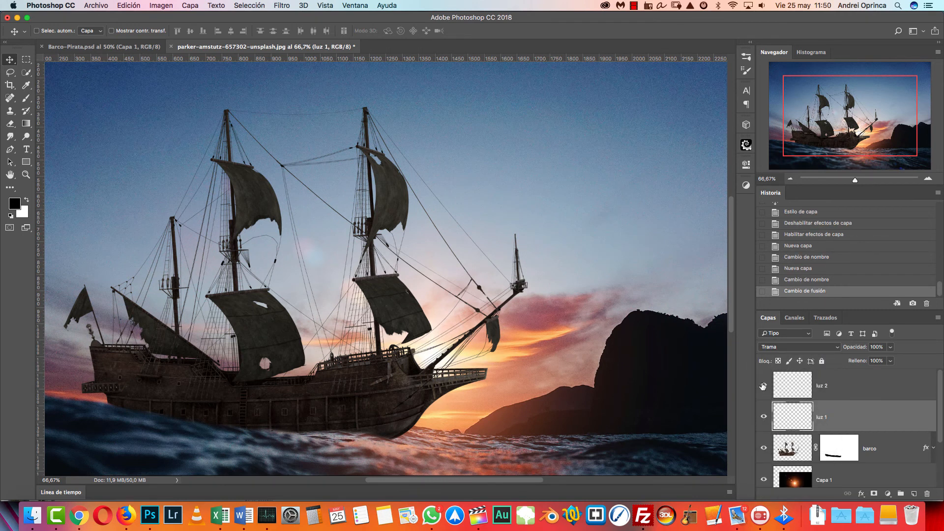
drag(860, 127, 859, 140)
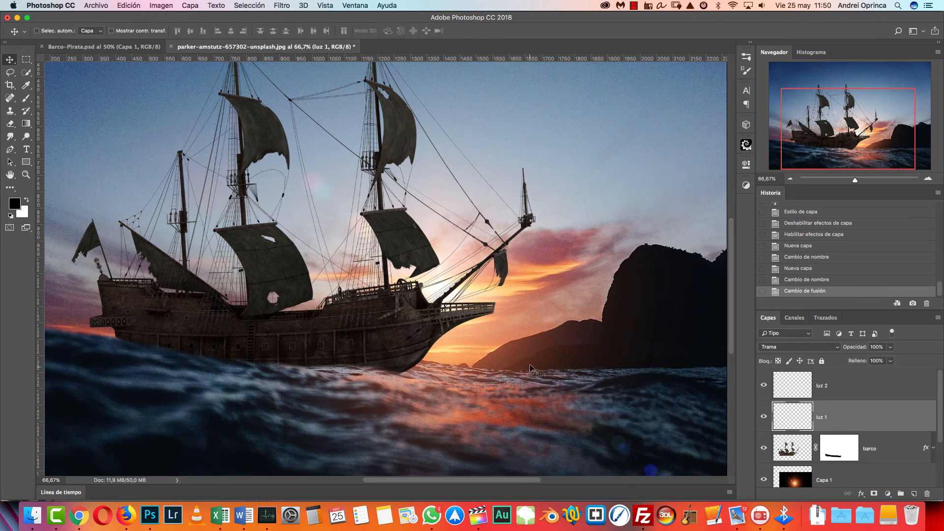
- Set the luz 2 layer's blending mode to Sobreexponer color
click(853, 391)
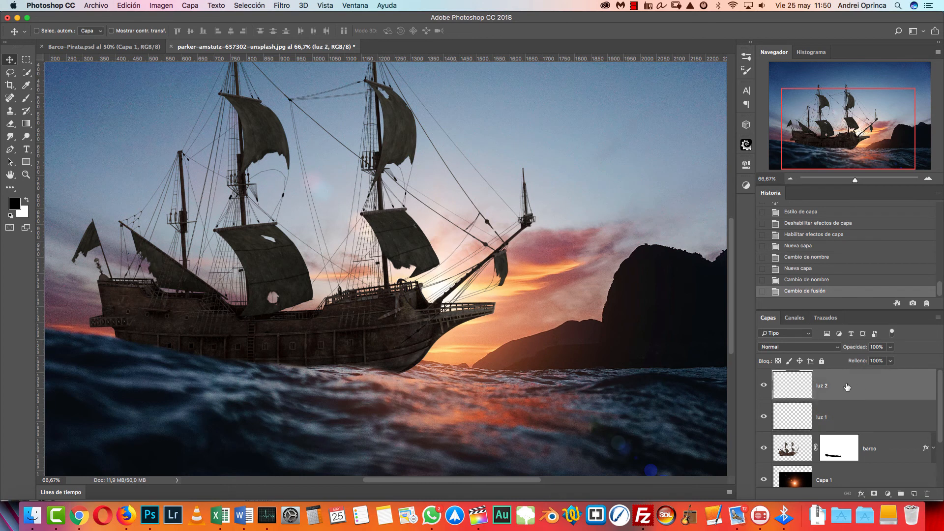
click(801, 348)
click(820, 347)
click(824, 349)
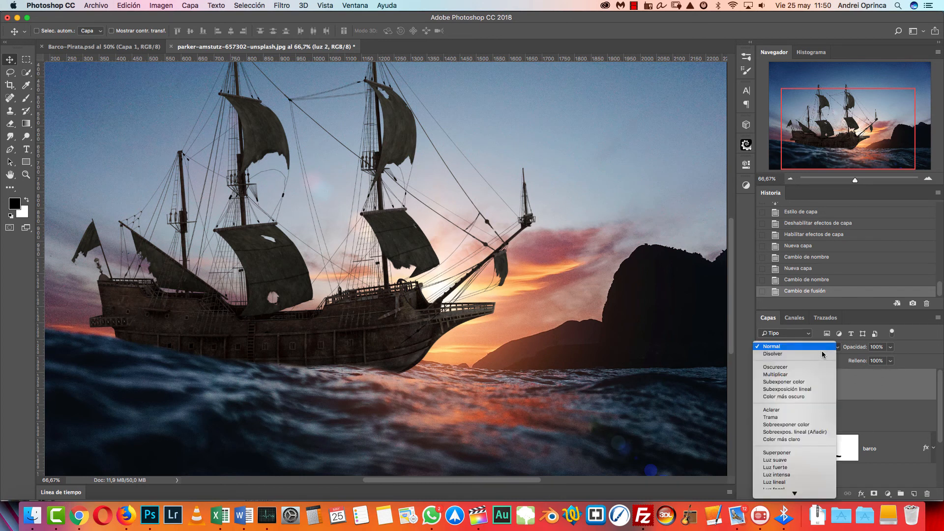
click(801, 426)
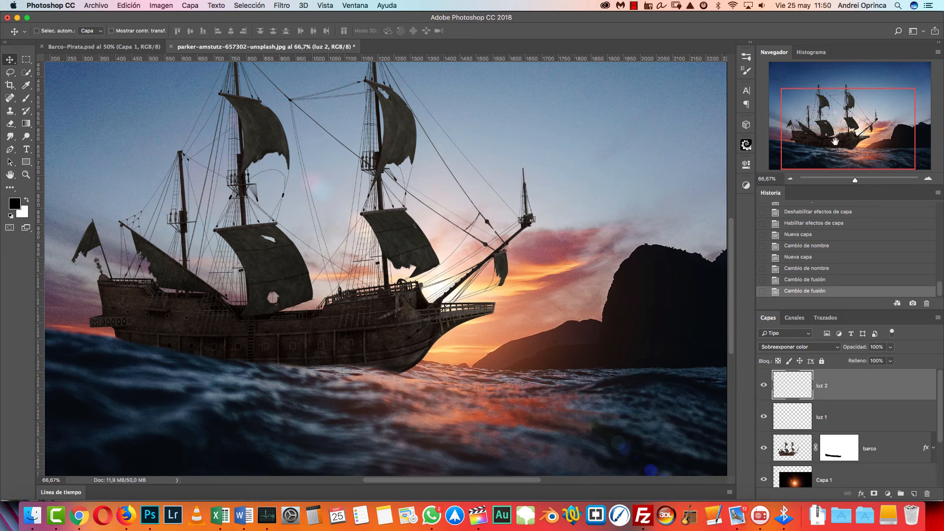
- Select the luz 1 layer and, with the Brush tool, sample a reddish-brown foreground color from the sunset glow near the hills
click(845, 422)
click(26, 98)
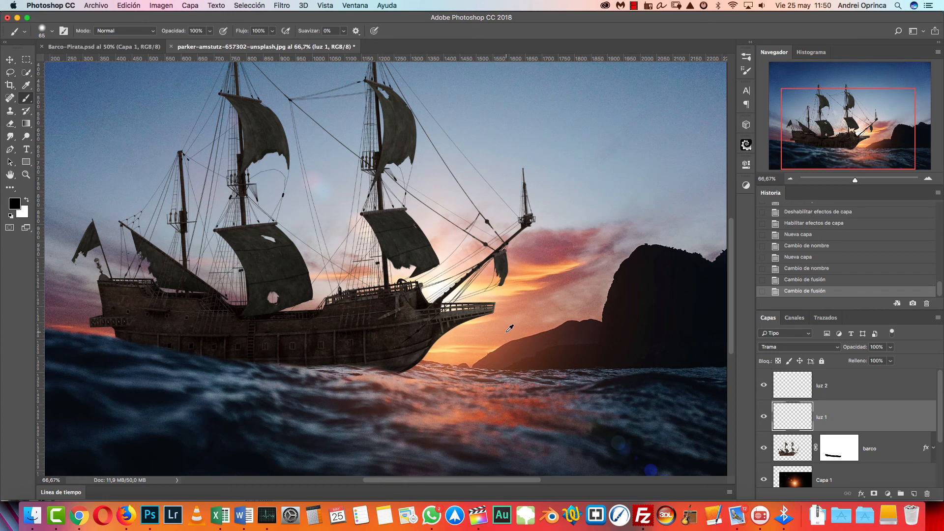
alt+click(395, 345)
alt+click(501, 355)
alt+click(515, 351)
alt+click(506, 341)
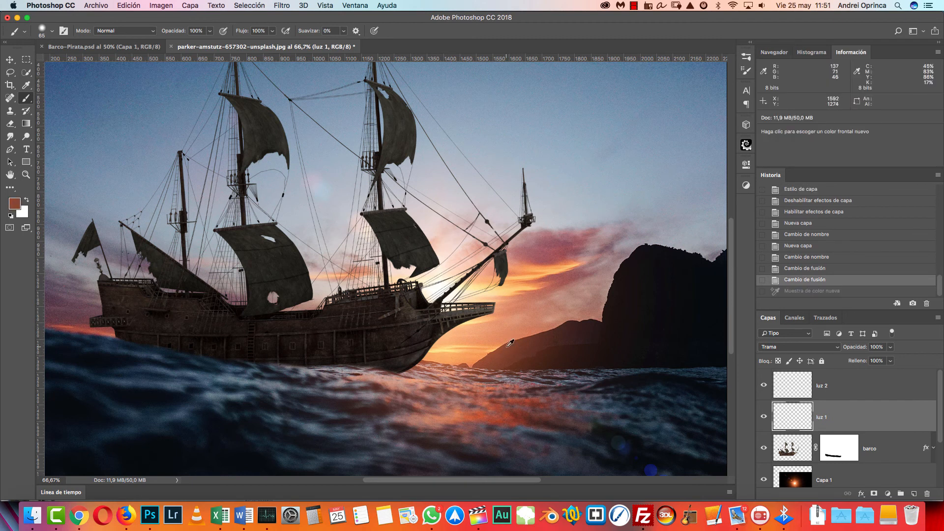
alt+click(506, 347)
- Set the brush to 300 px with 0% hardness for painting on luz 1
key(bracketright)
key(bracketright)
key(bracketright)
key(bracketright)
key(bracketright)
key(bracketright)
key(bracketright)
key(bracketright)
key(bracketright)
key(bracketright)
key(bracketright)
key(bracketright)
key(bracketright)
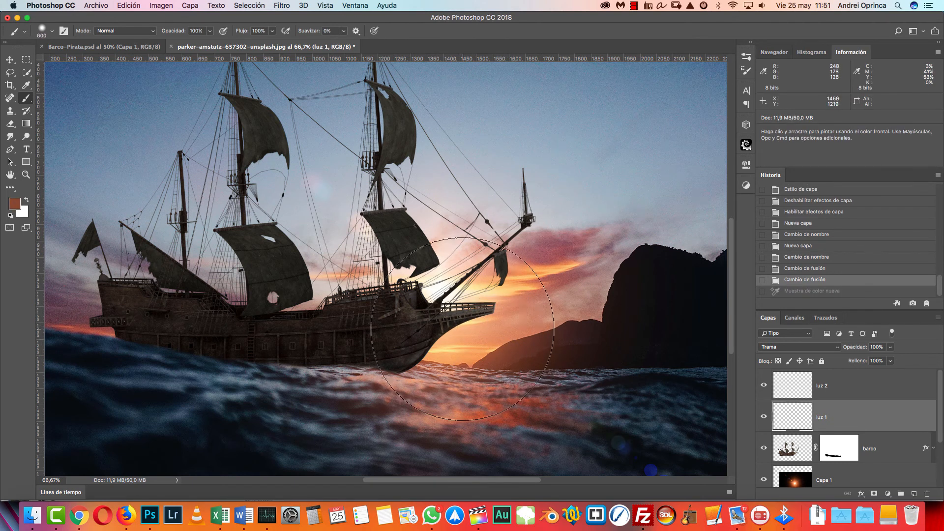
scroll(461, 337, right, 5)
key(bracketleft)
key(bracketleft)
key(bracketleft)
right_click(435, 293)
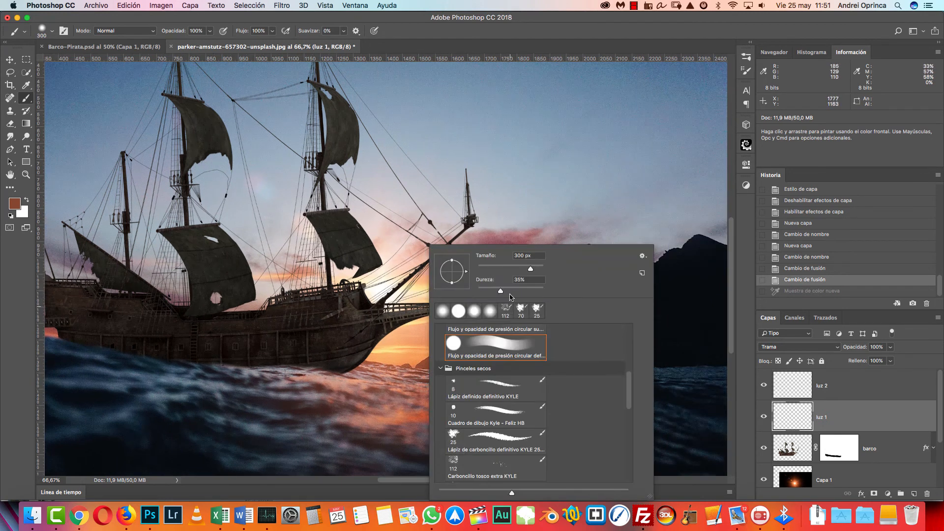
drag(498, 290, 455, 294)
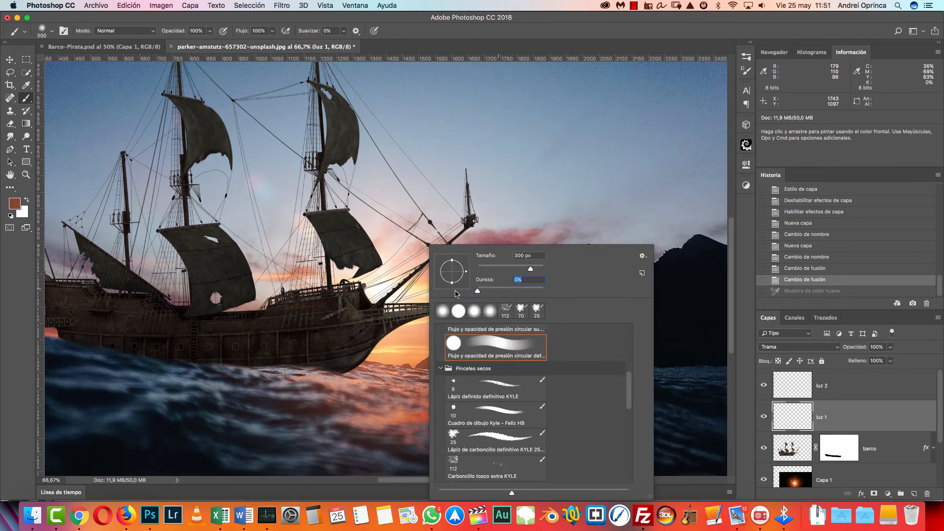
click(820, 408)
- Test the brush around the bow, undo the last dab and disable the brush's Transferencia setting
click(415, 314)
click(416, 328)
key(super+z)
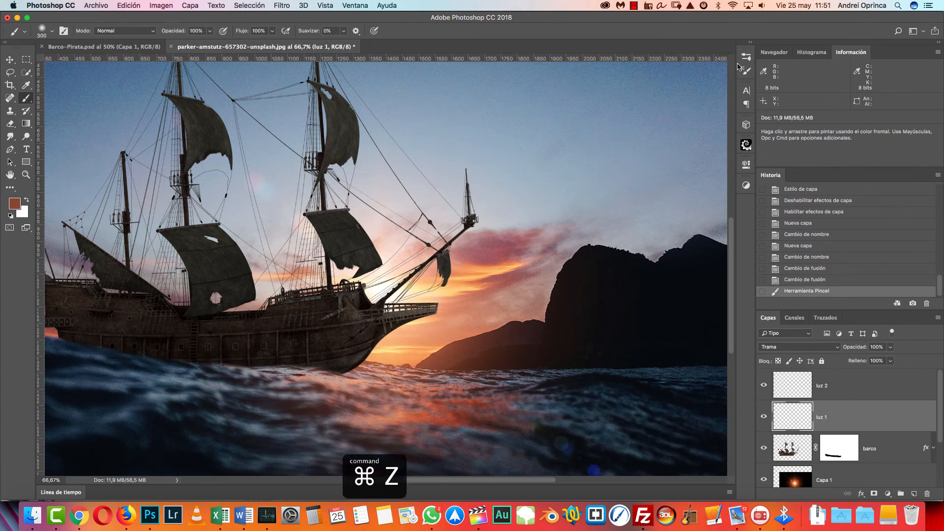
click(746, 71)
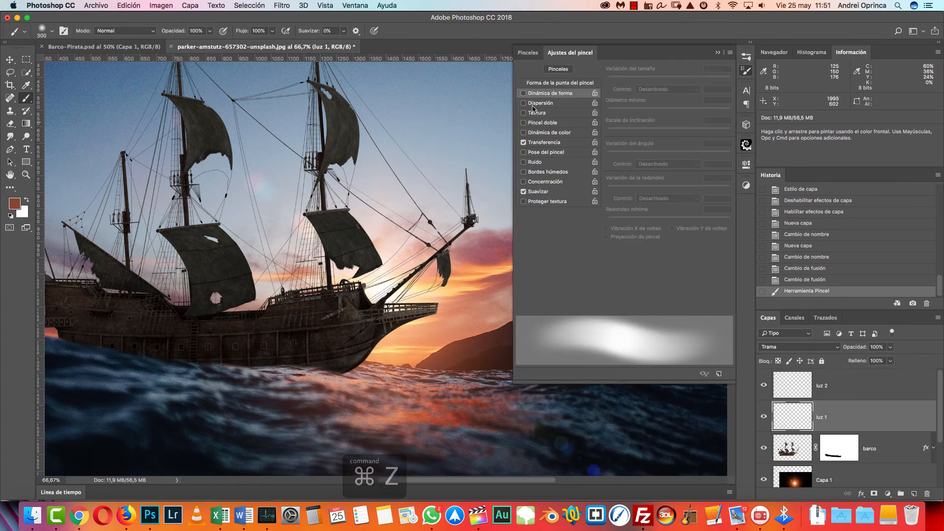
click(523, 143)
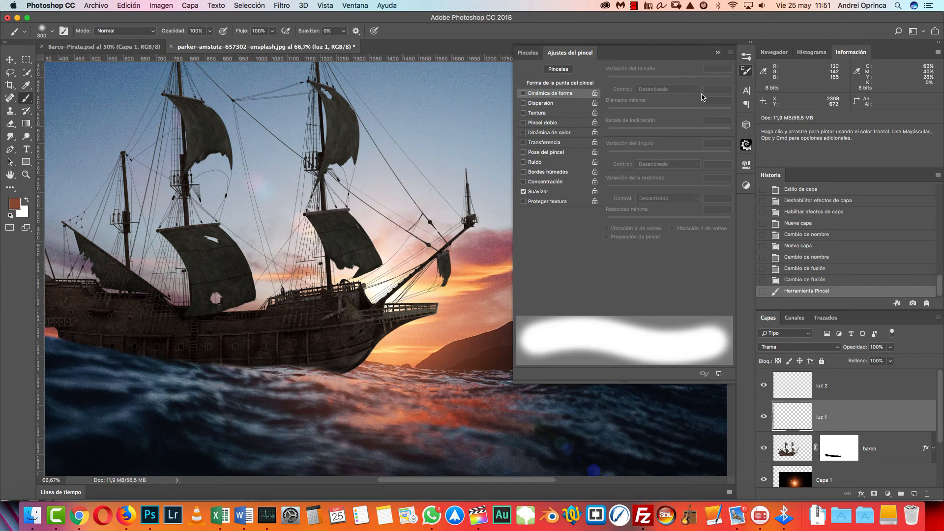
click(717, 53)
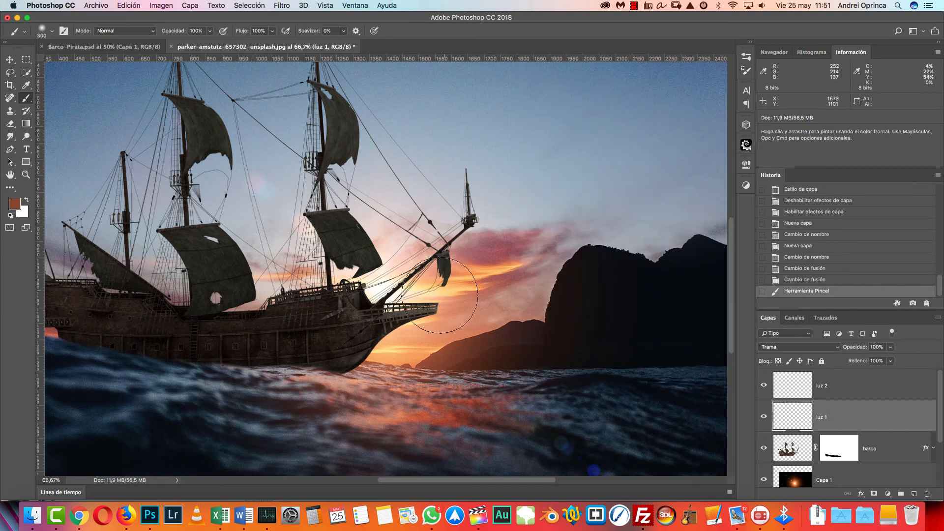
- Enlarge the brush to 500 px and paint a warm light dab over the bow on luz 1
key(bracketright)
key(bracketright)
click(426, 315)
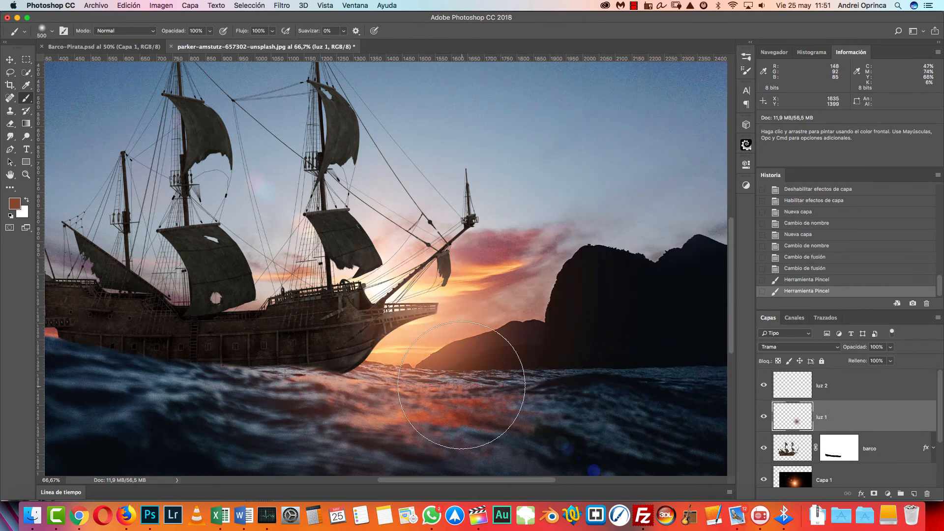
- Try smaller light dabs at the front sail's lower edge with a 150 px brush, undoing them
key(bracketleft)
key(bracketleft)
key(bracketleft)
key(bracketleft)
key(bracketleft)
key(bracketleft)
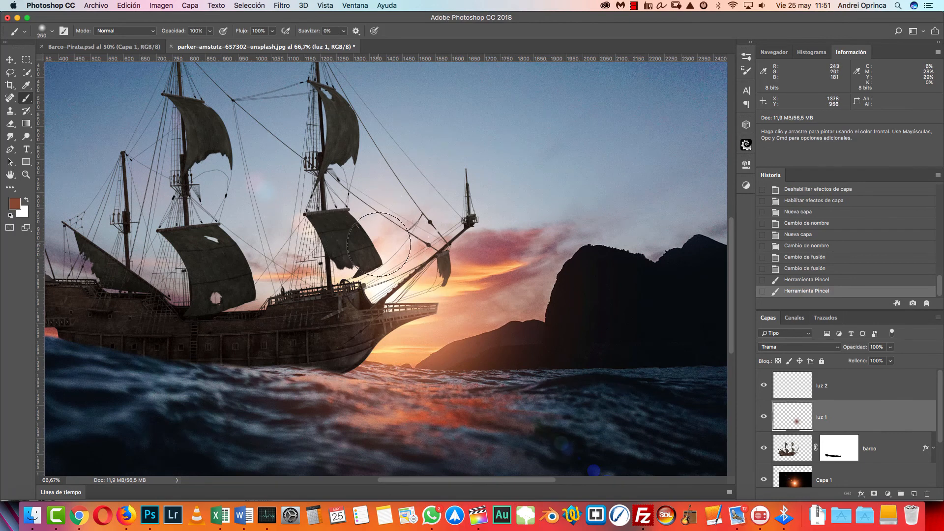
key(super+z)
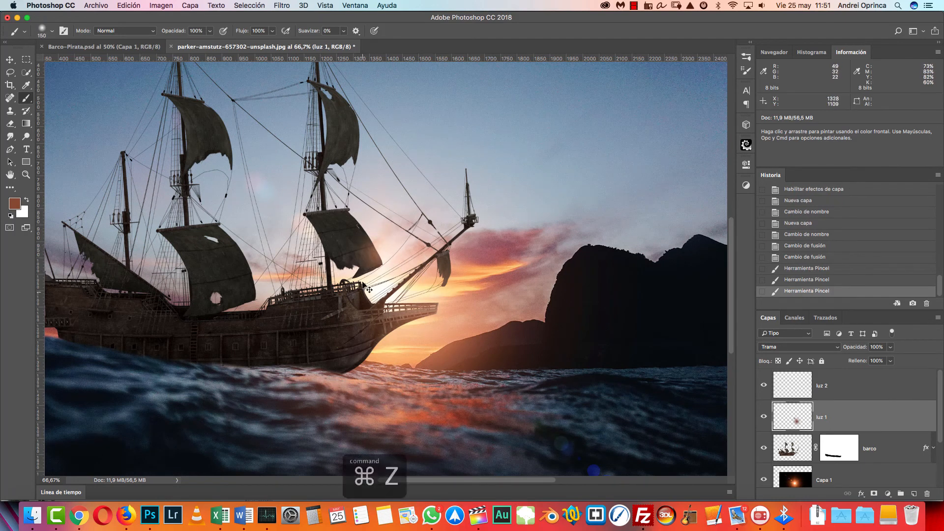
key(super+1)
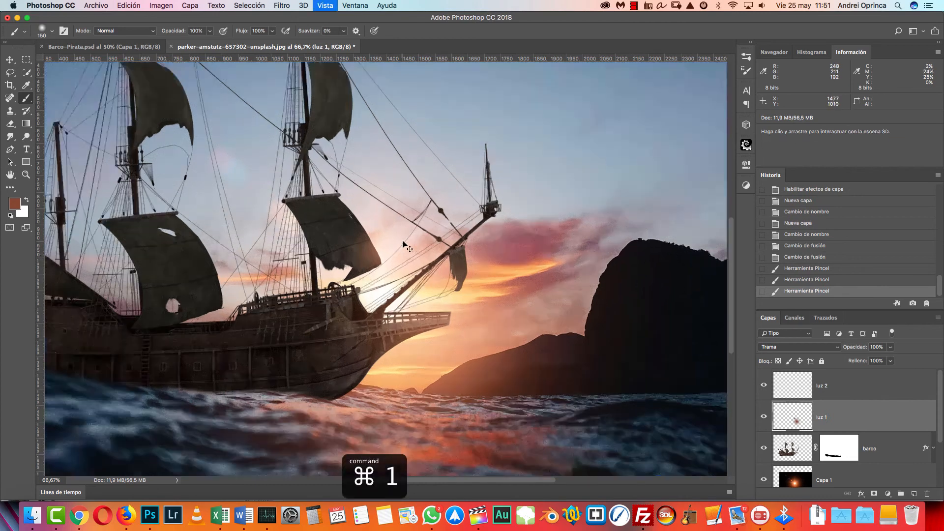
key(super+z)
key(super+z)
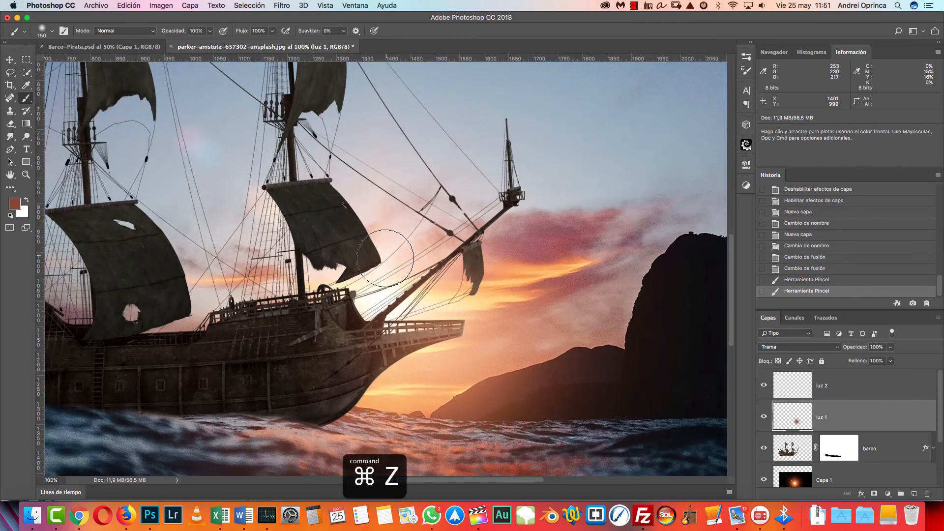
- Darken the foreground color to #49261a
click(16, 204)
drag(684, 216, 684, 228)
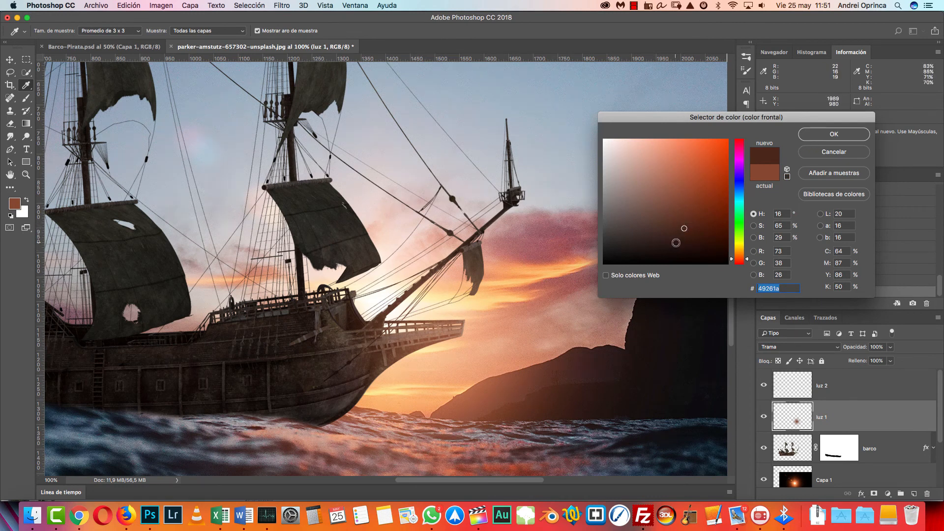
click(830, 136)
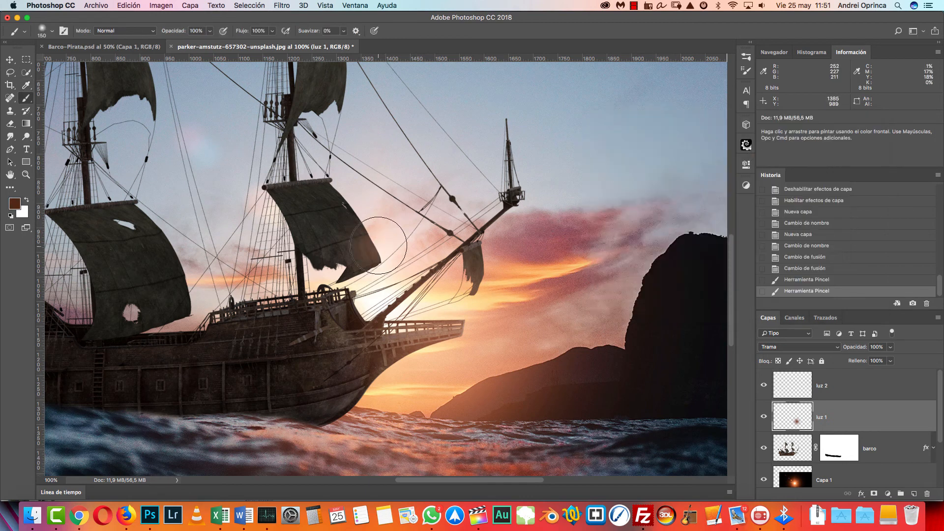
- Paint dim light over the front lower sail's edge and the bow rigging, enlarging the brush for a dab higher up
drag(355, 227, 429, 289)
key(])
key(])
key(])
key(])
click(402, 203)
key([)
key([)
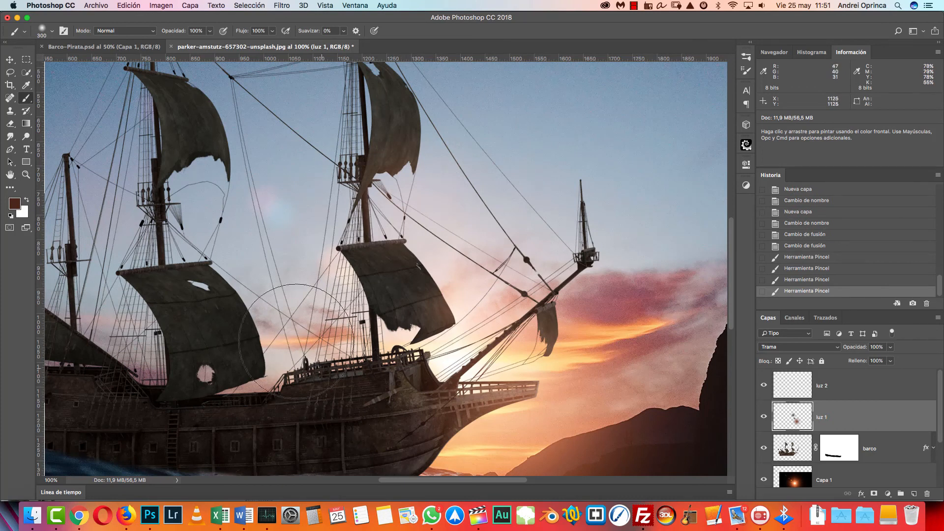
- Dab dim light on the rear mast's sail edges and beside the foredeck with a 200 px brush, undoing one dab
click(232, 169)
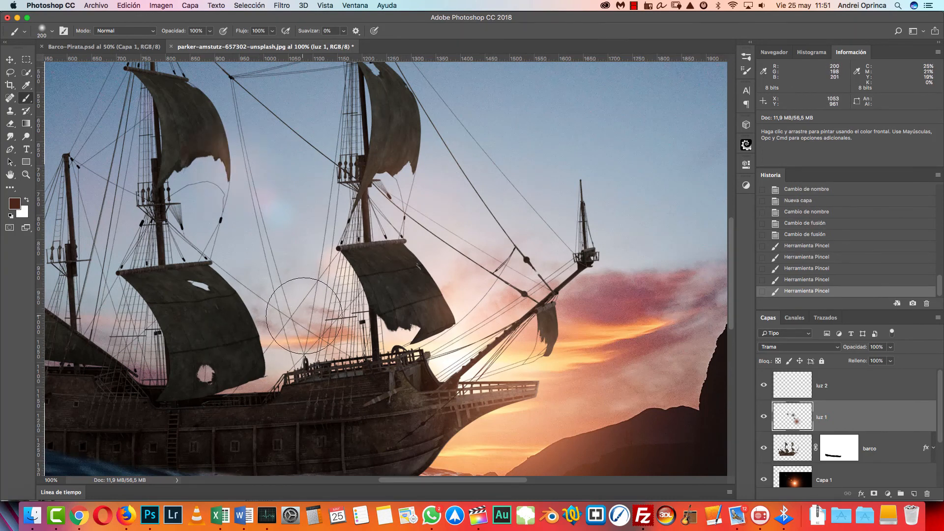
key(super+z)
click(267, 343)
click(272, 352)
click(406, 344)
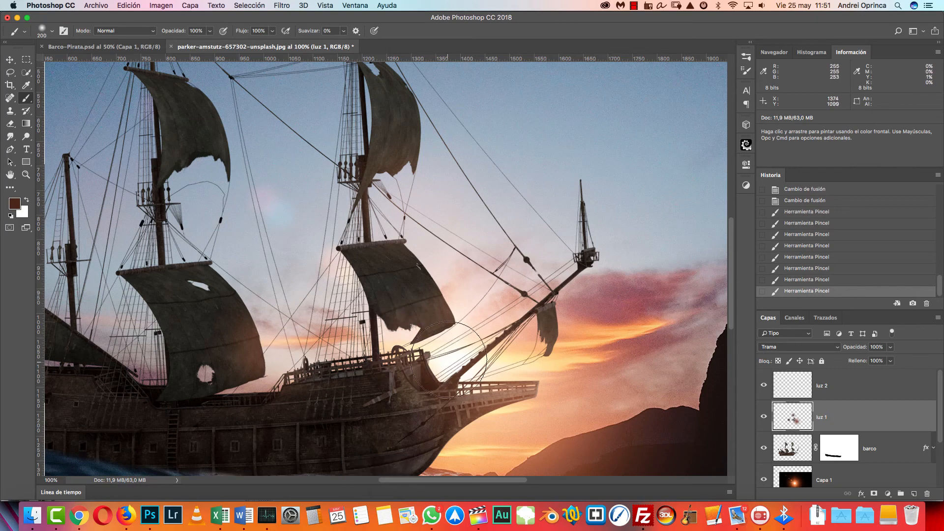
- Dab dim light on the small torn sail at the bowsprit, reducing the brush to 100 px
click(535, 340)
key(bracketleft)
key(bracketleft)
key(bracketleft)
key(bracketleft)
key(bracketleft)
click(540, 340)
- Brighten the foreground color to #83452f and dab light beside the small torn bowsprit sail
click(14, 203)
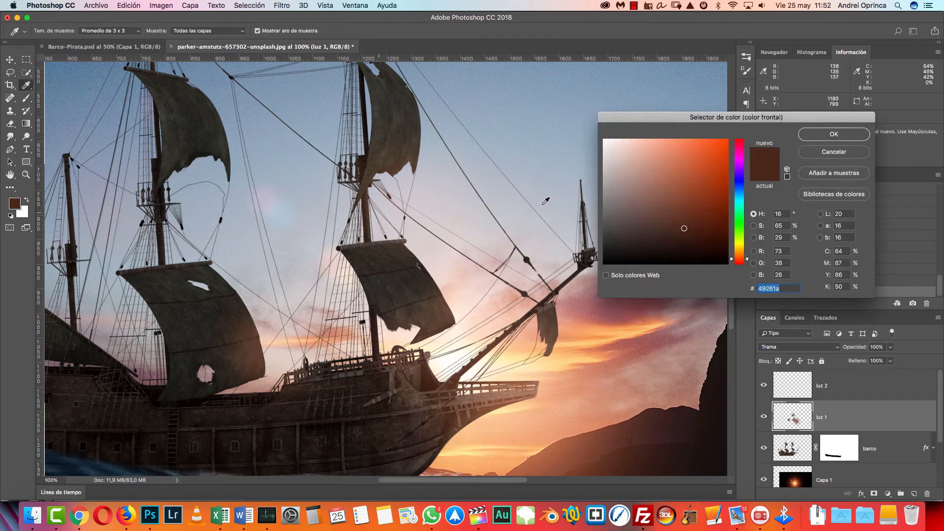
drag(677, 238, 683, 199)
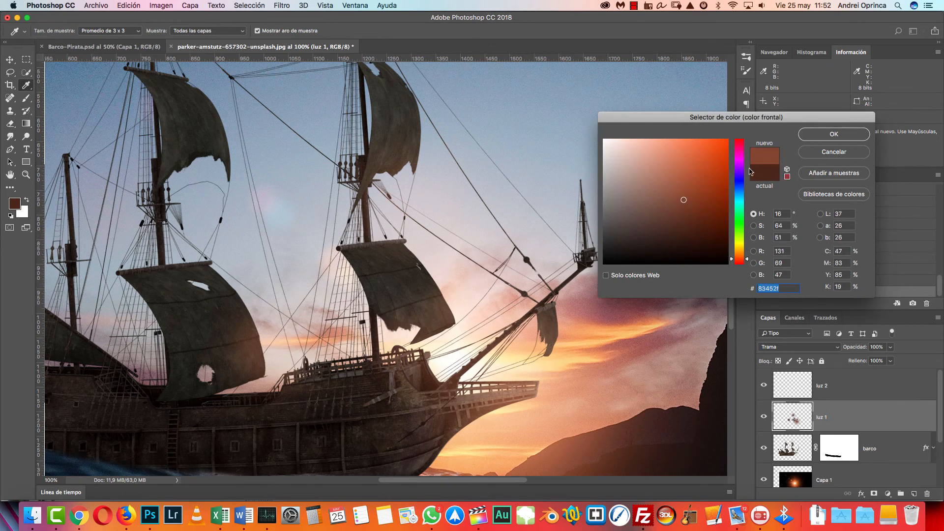
click(834, 135)
click(533, 347)
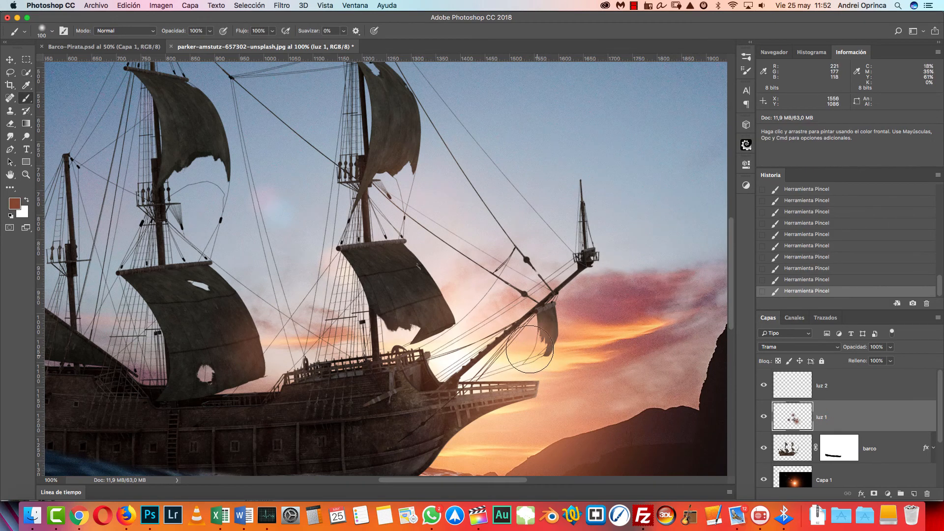
- On the luz 2 layer, paint an intense light dab below the bow with a 300 px brush, keeping the same foreground color
key(bracketright)
drag(575, 403, 528, 238)
key(super+r)
key(bracketright)
key(bracketright)
key(bracketright)
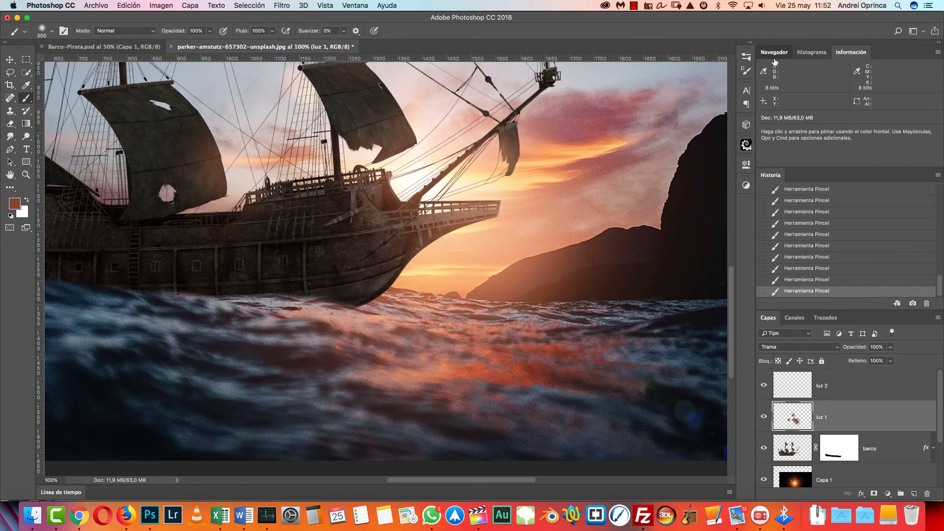
click(784, 52)
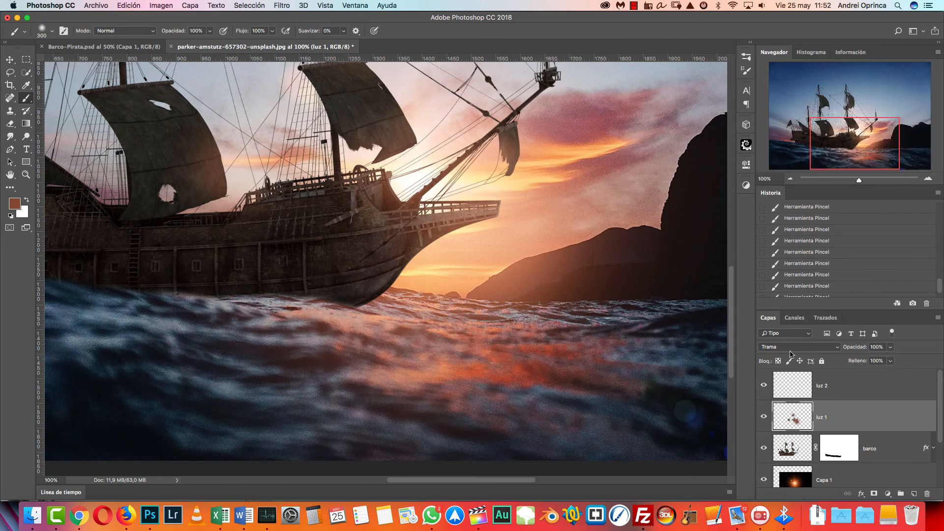
click(845, 395)
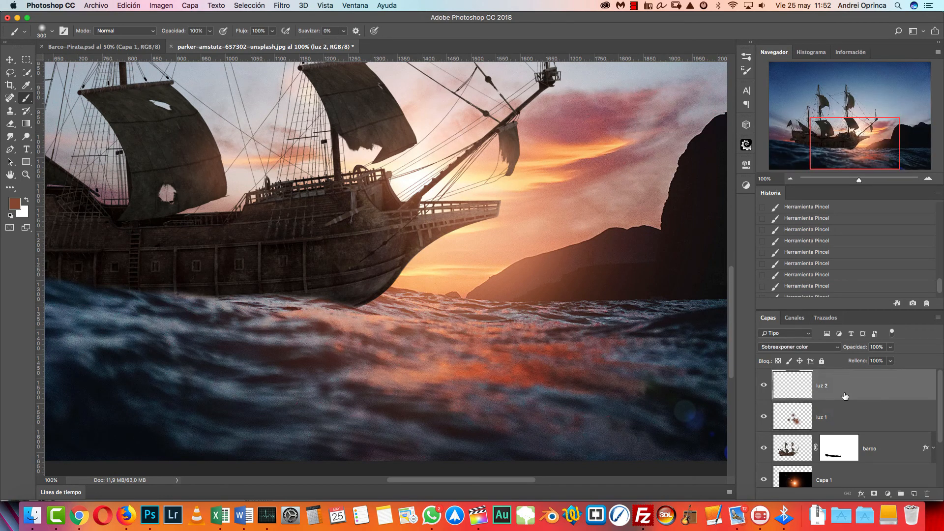
click(15, 203)
click(833, 134)
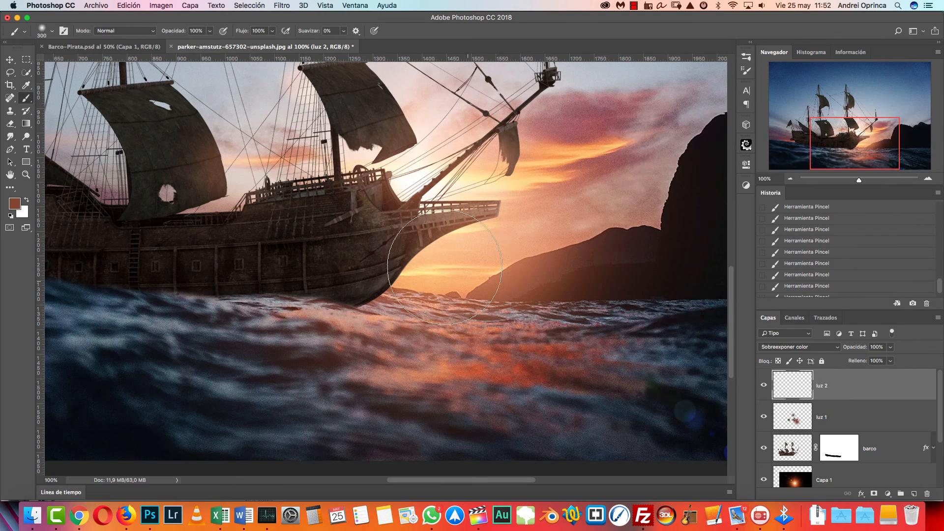
click(457, 238)
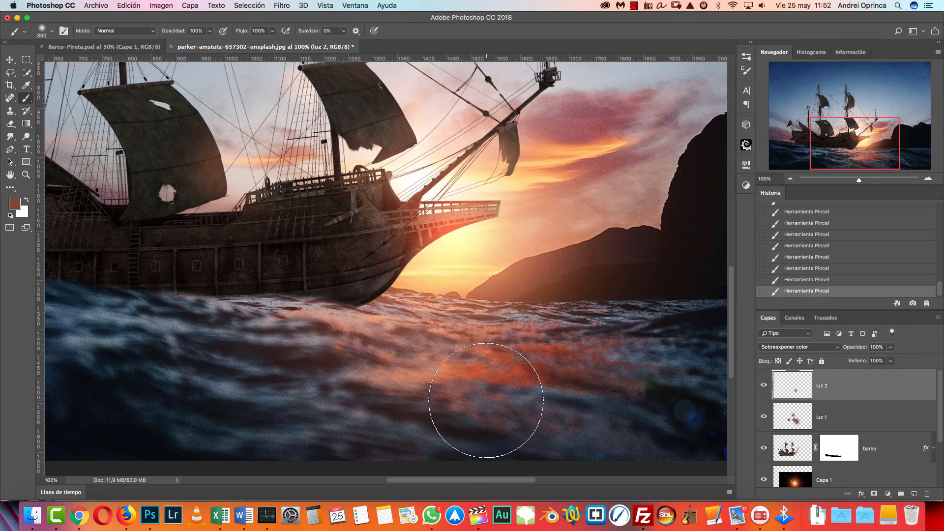
- Undo the light dab below the bow, darken the foreground color to #543225, and reduce the brush to 250 px
click(790, 179)
key(super+z)
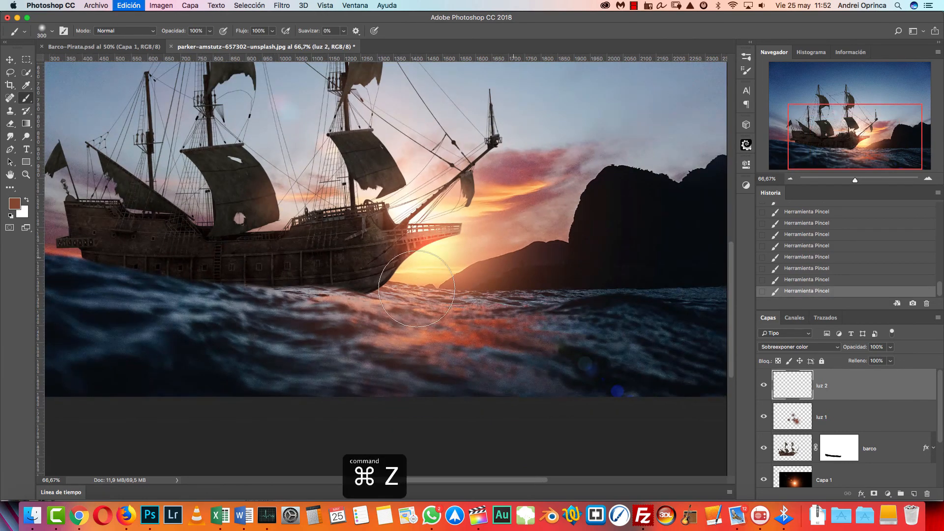
click(15, 203)
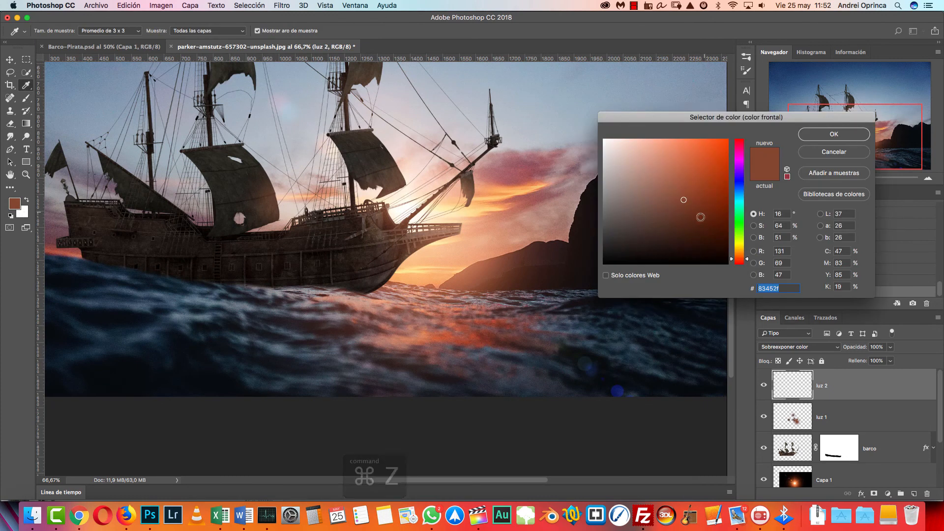
drag(681, 211, 683, 220)
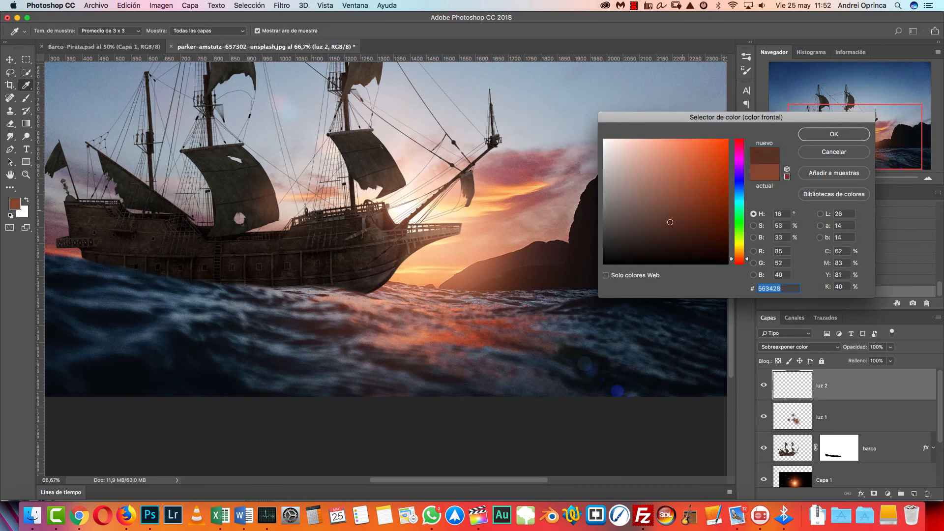
click(854, 136)
key(bracketleft)
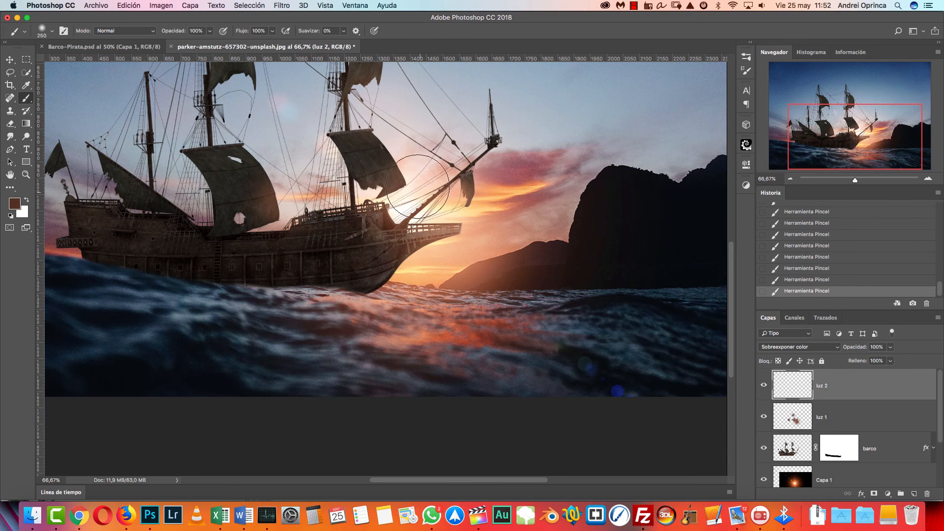
- Try single light dabs at the foremast's upper sail and along the deck near both lower sails, undoing each one
scroll(457, 254, up, 5)
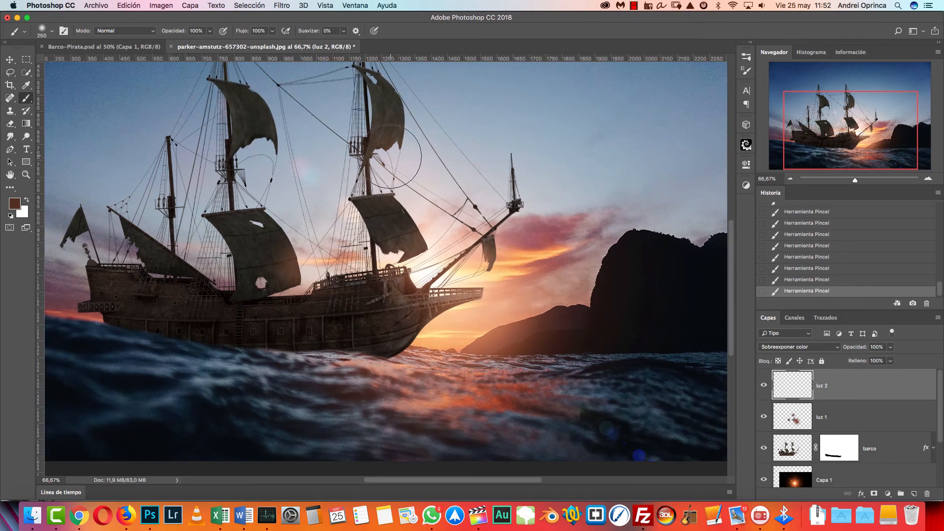
click(392, 157)
key(super+z)
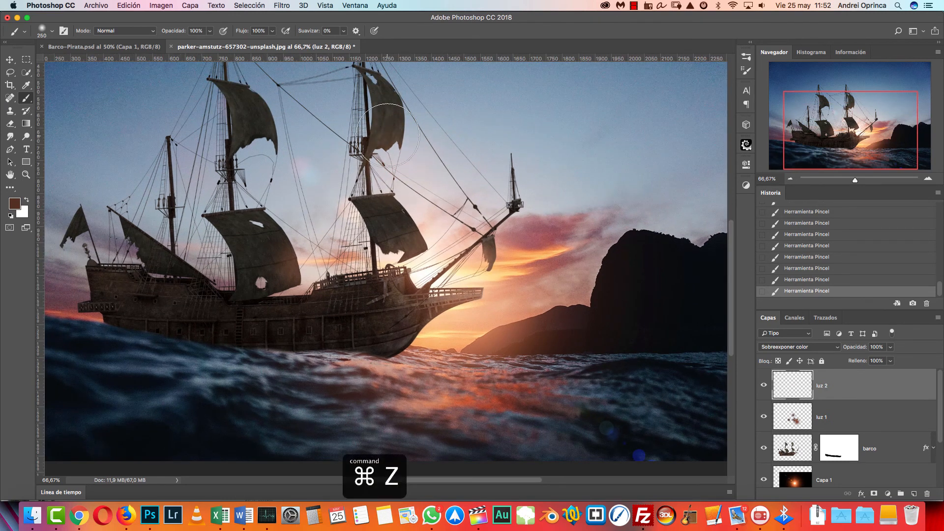
click(316, 266)
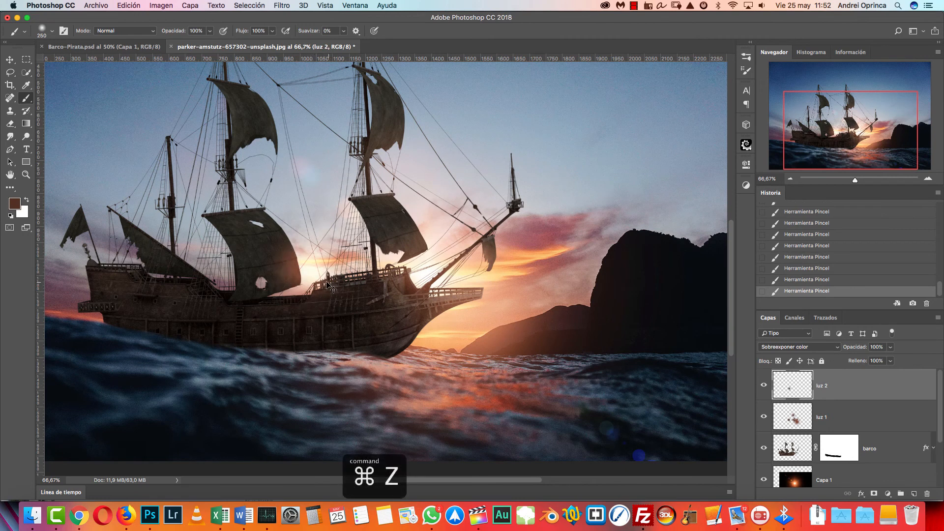
key(super+z)
click(407, 271)
key(super+z)
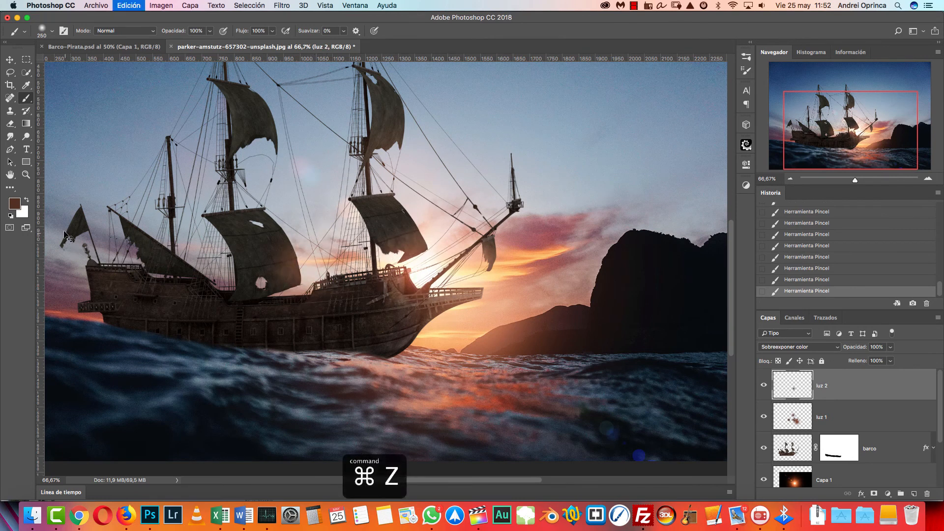
- Darken the foreground color to #261a15 and dab faint light beside the bowsprit, reducing the brush to 200 px
click(19, 207)
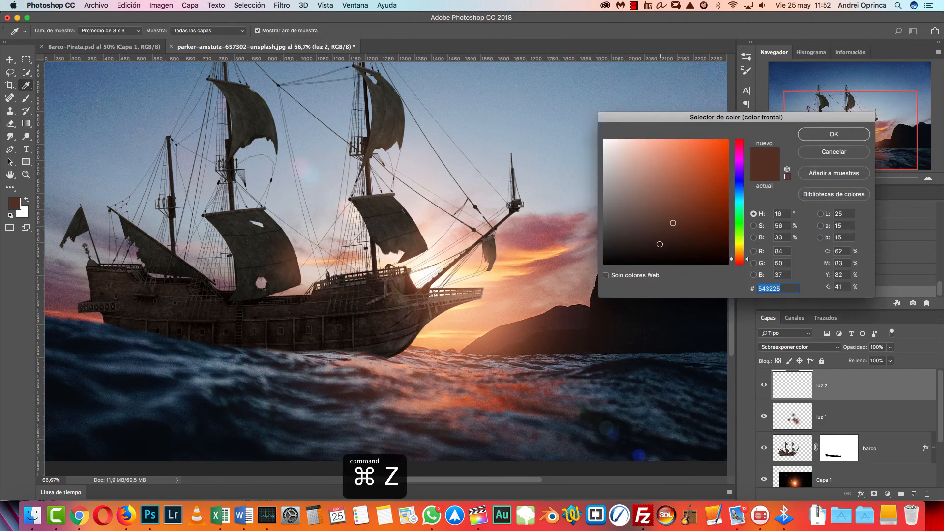
click(661, 244)
click(811, 137)
key(s)
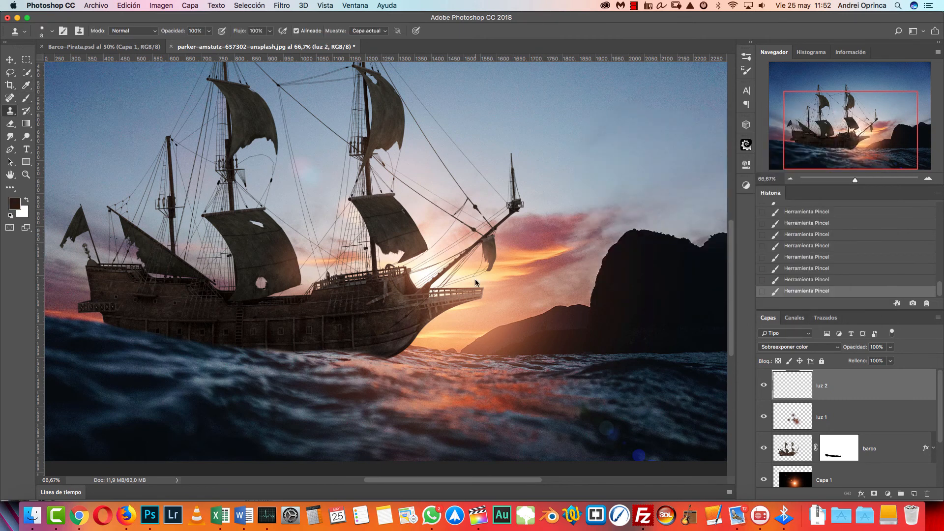
key(b)
click(467, 271)
key(bracketleft)
key(bracketleft)
key(bracketleft)
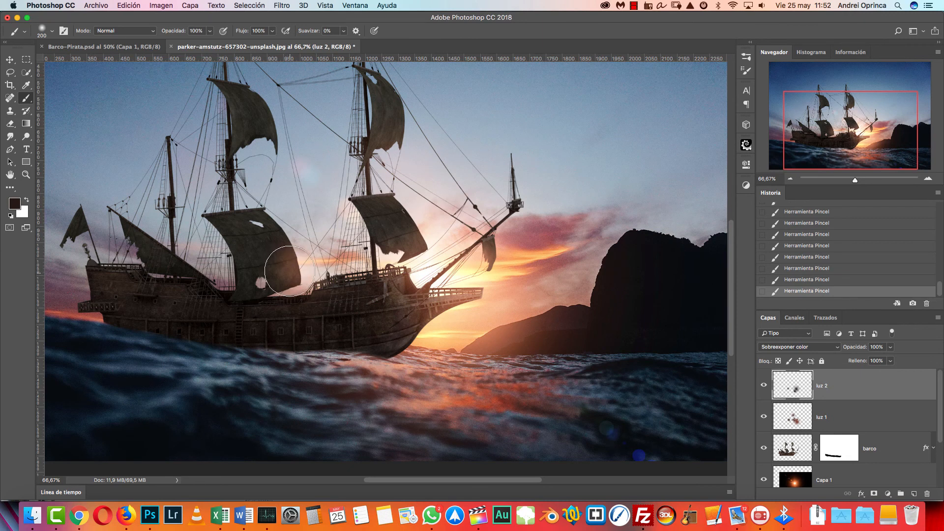
- Dab faint light along the edge of the lower mainmast sail with the 200 px brush
key(super+1)
drag(248, 217, 356, 290)
key(super+r)
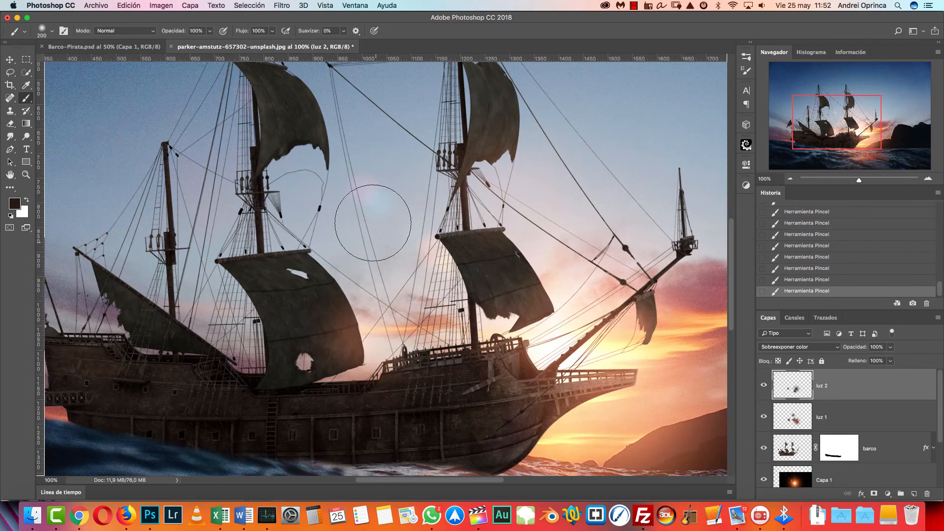
- Lighten the foreground color to a medium brown and undo the last three dabs, after trying one beside the foremast's upper sail
click(15, 203)
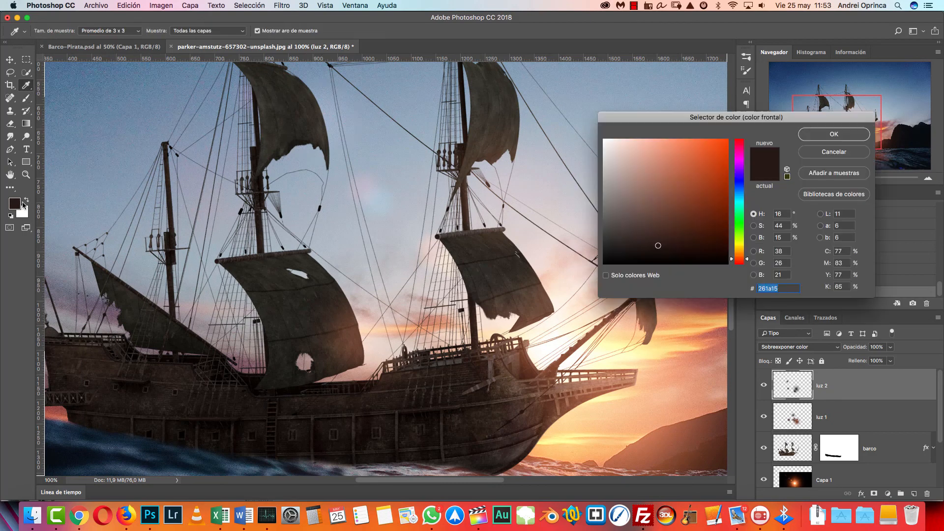
click(833, 133)
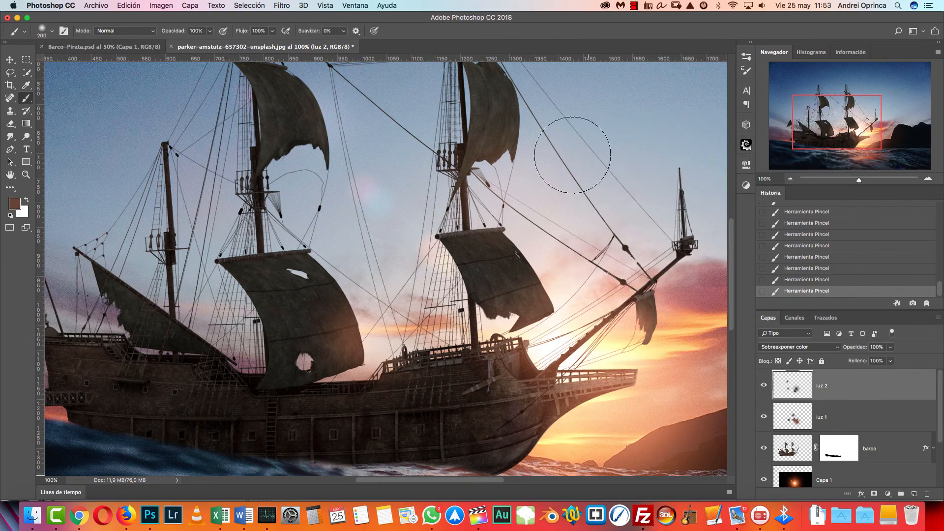
click(525, 118)
scroll(534, 195, up, 5)
key(super+r)
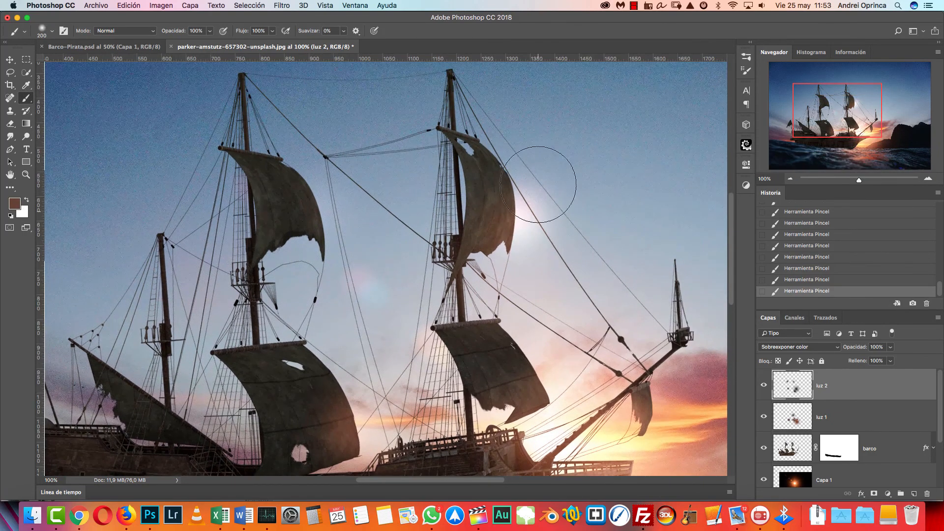
key(alt+super+z)
key(alt+super+z)
key(alt+super+z)
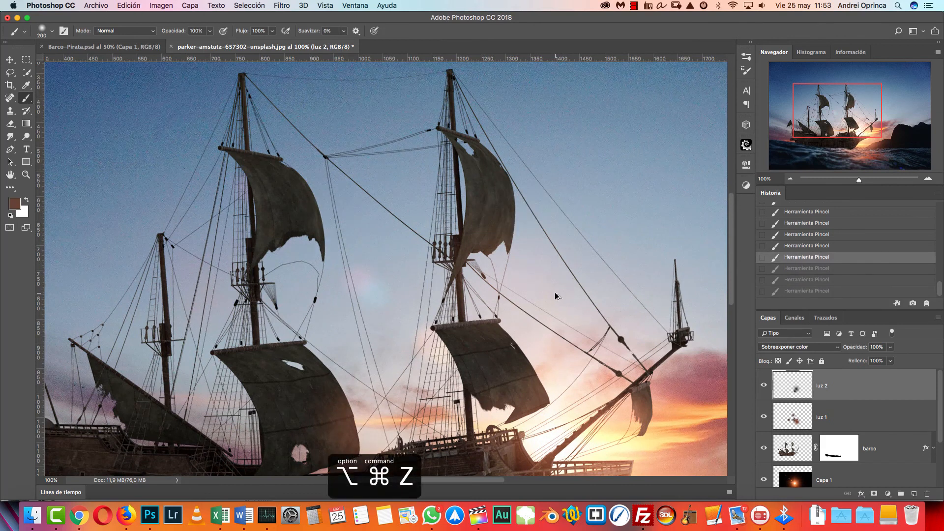
- Load the barco layer's outline as a selection while staying on luz 2, and hide the selection edges
scroll(553, 278, down, 5)
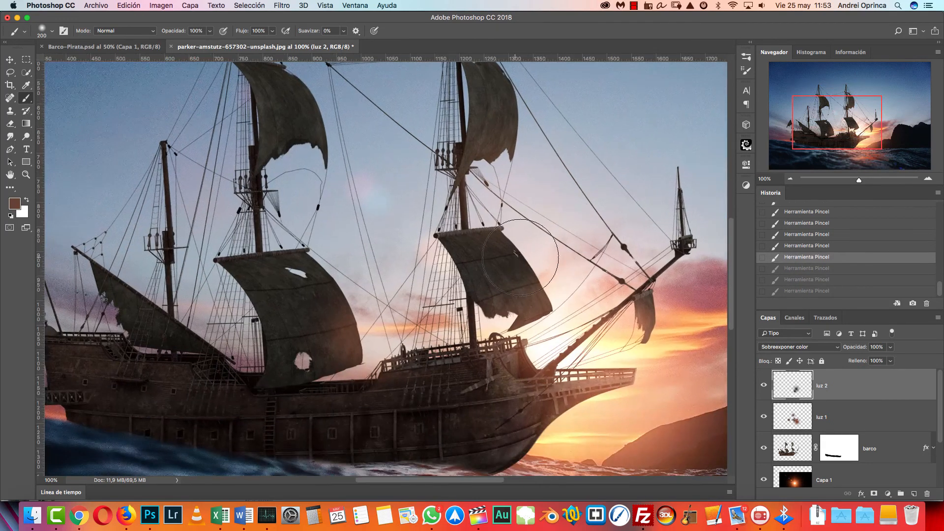
drag(547, 281, 566, 353)
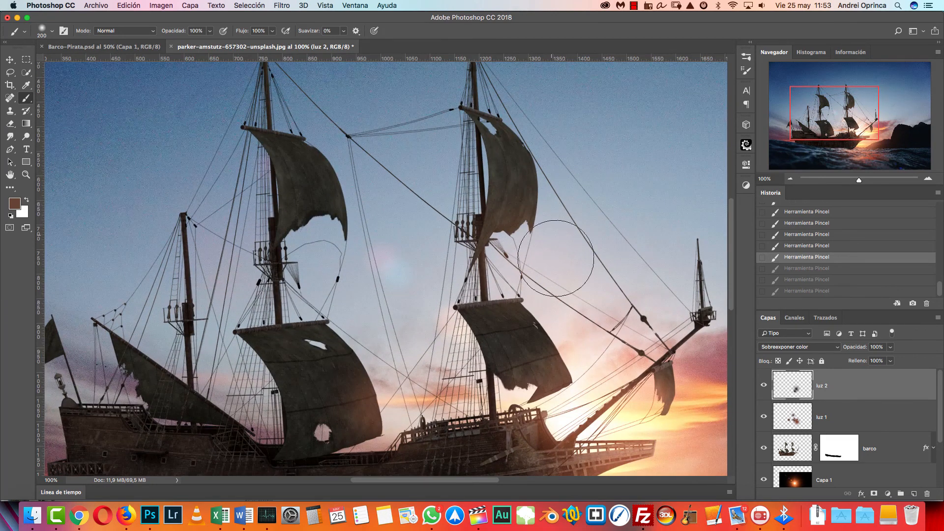
drag(600, 363, 575, 323)
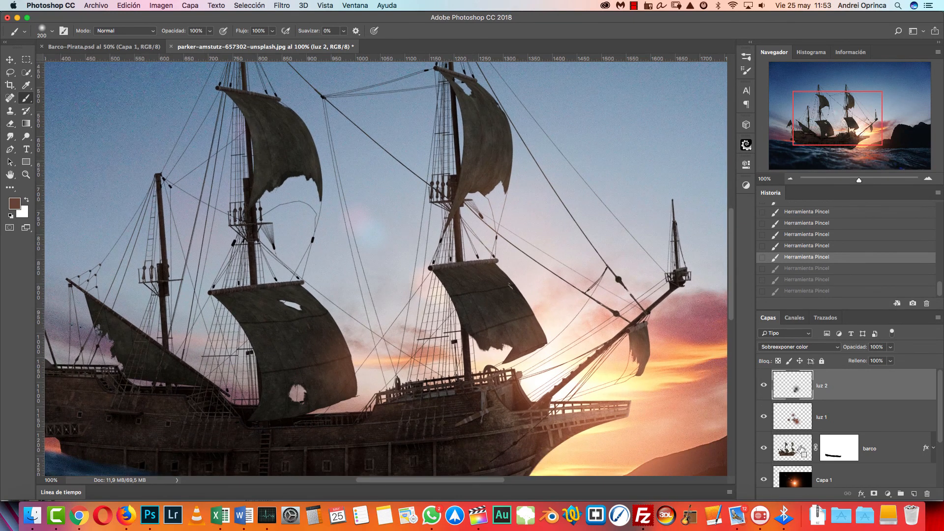
super+click(795, 448)
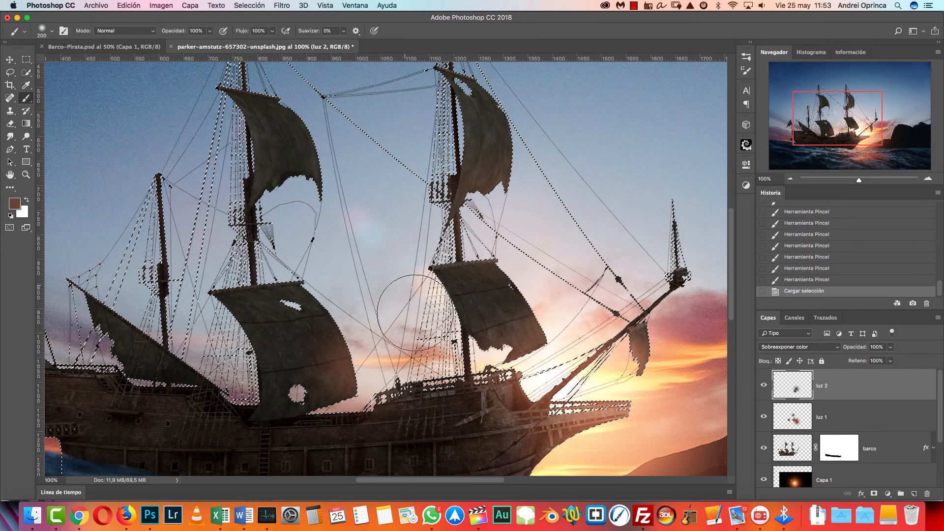
drag(474, 276, 468, 335)
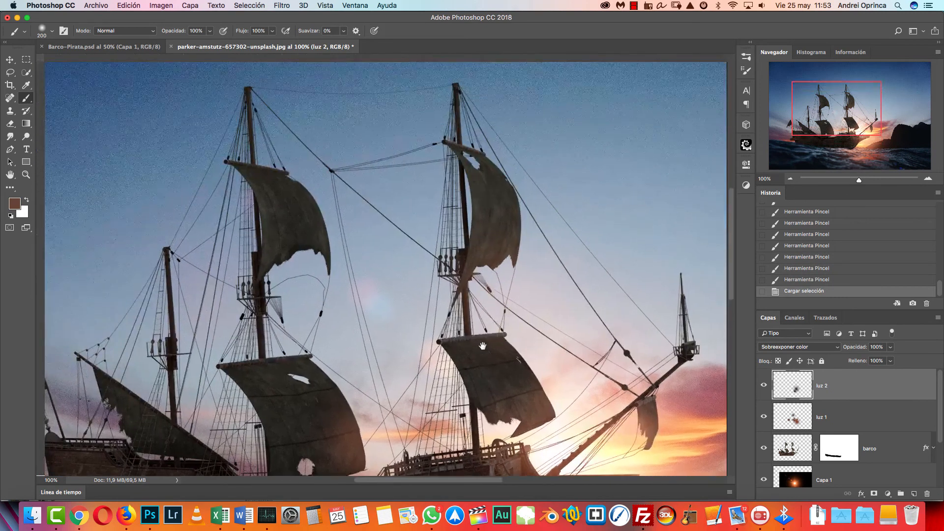
scroll(349, 312, down, 5)
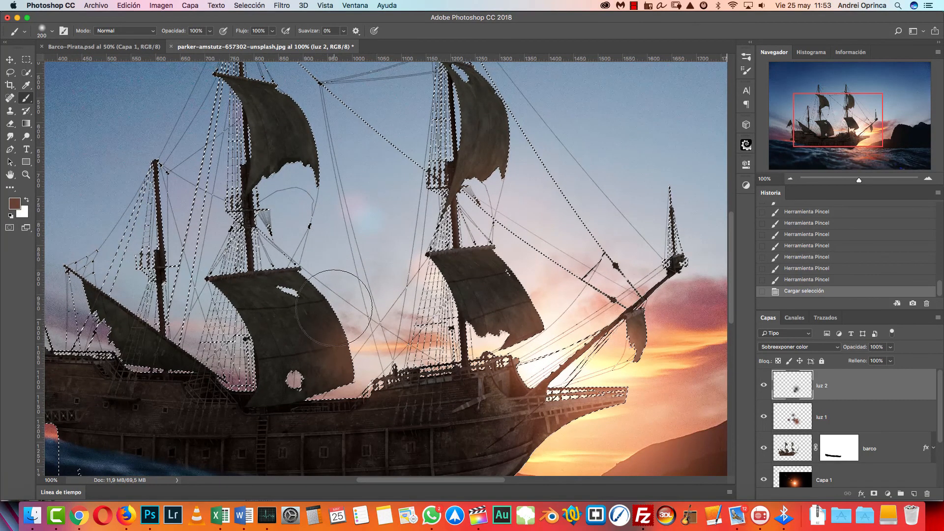
scroll(358, 265, up, 5)
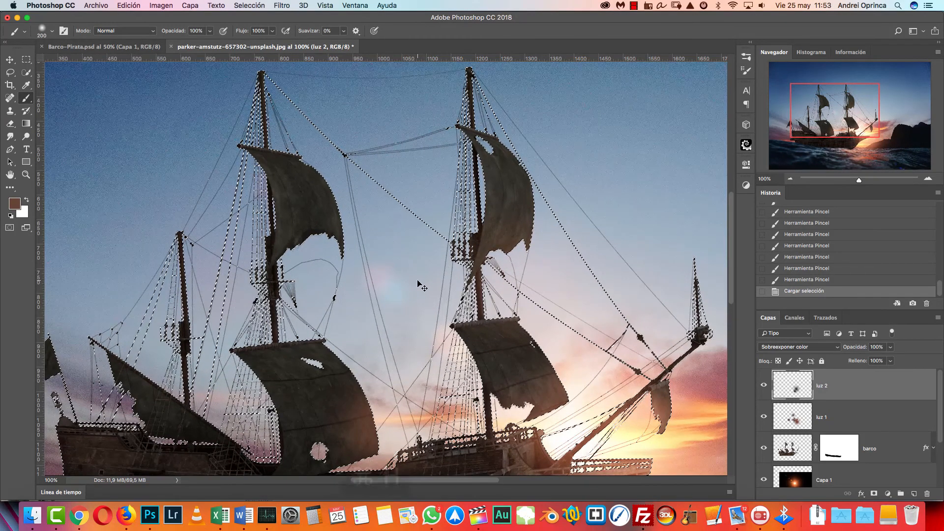
key(super+h)
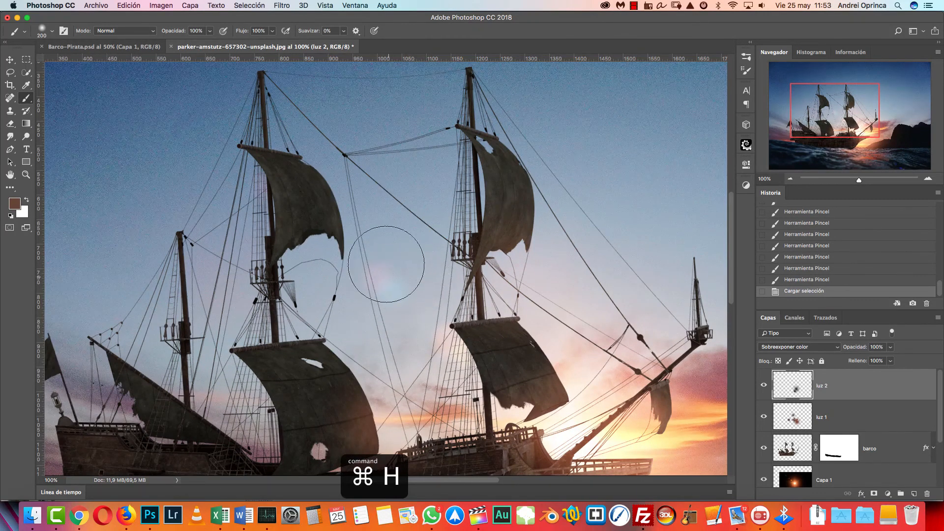
- Paint soft light on the mainmast and foremast sail edges within the ship selection, undoing the first stroke, and deselect
drag(337, 204, 344, 219)
key(super+z)
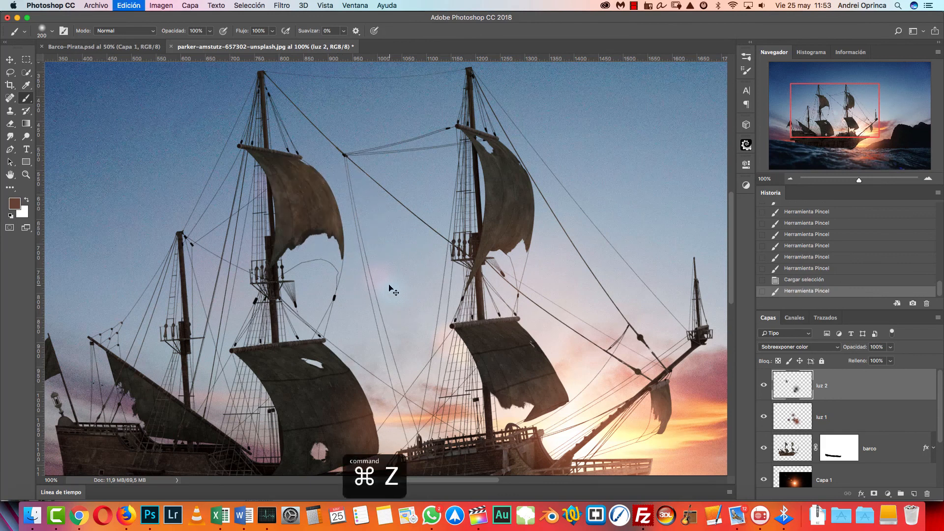
drag(354, 358, 365, 387)
drag(506, 224, 520, 173)
drag(568, 376, 558, 353)
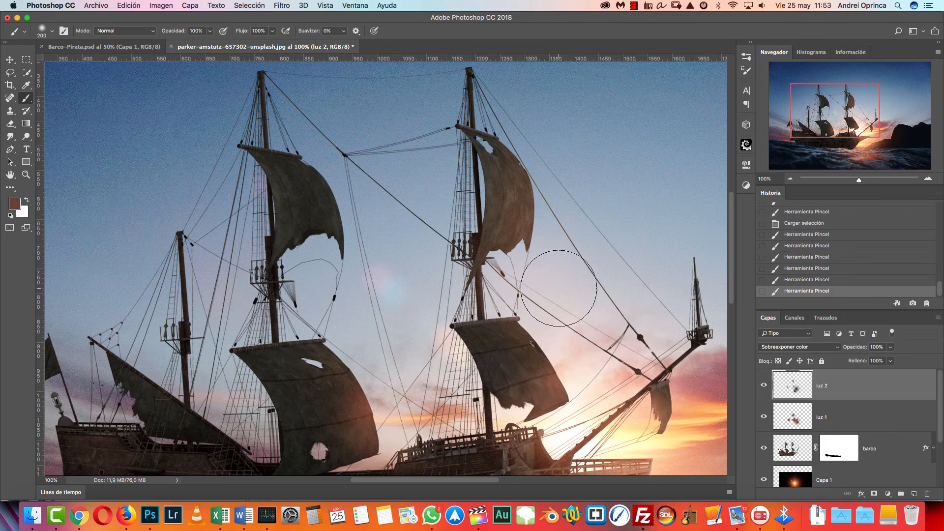
key(super+h)
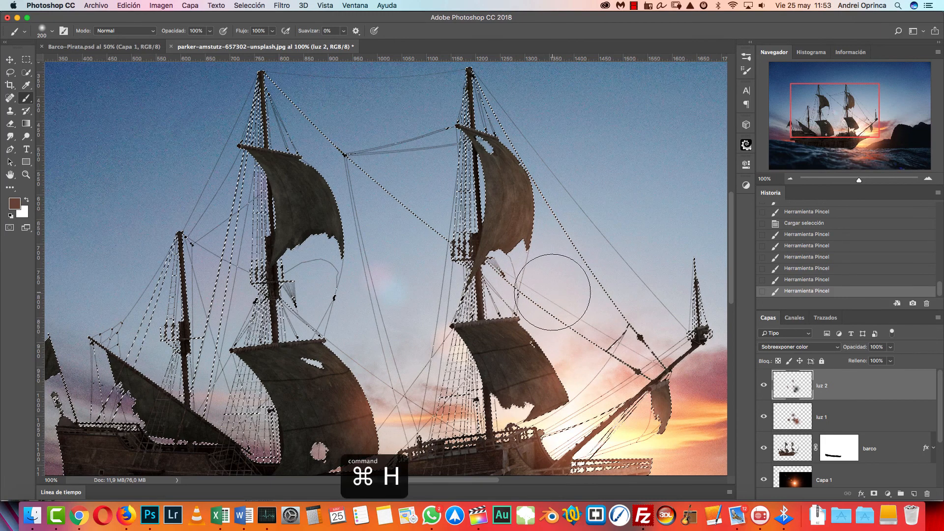
key(super+d)
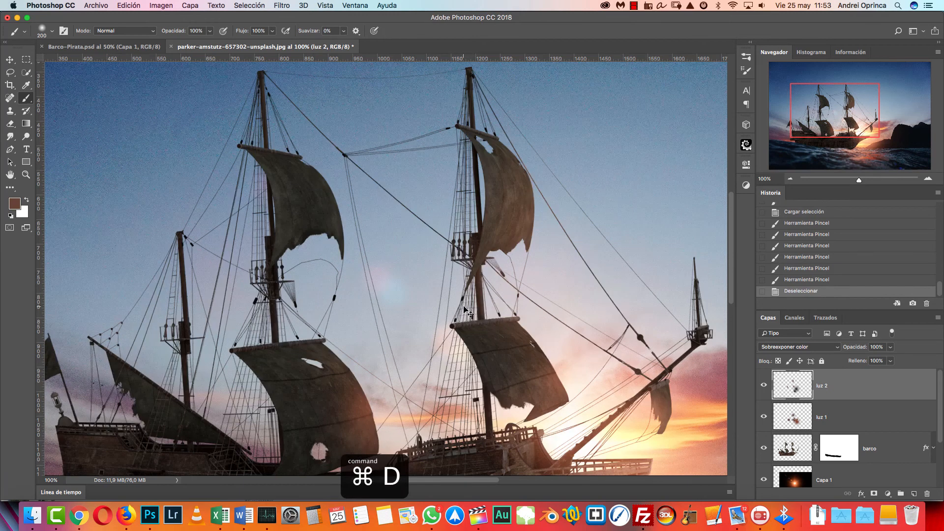
- Try unmasked light dabs in the sky around the foremast's upper sail, and step back until the ship selection returns
scroll(564, 279, right, 5)
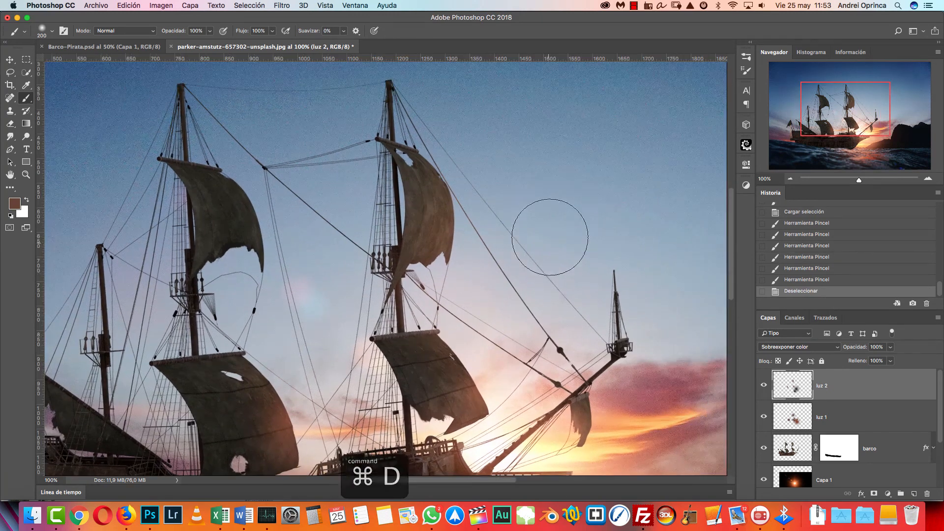
click(547, 234)
key(super+z)
click(457, 234)
click(501, 196)
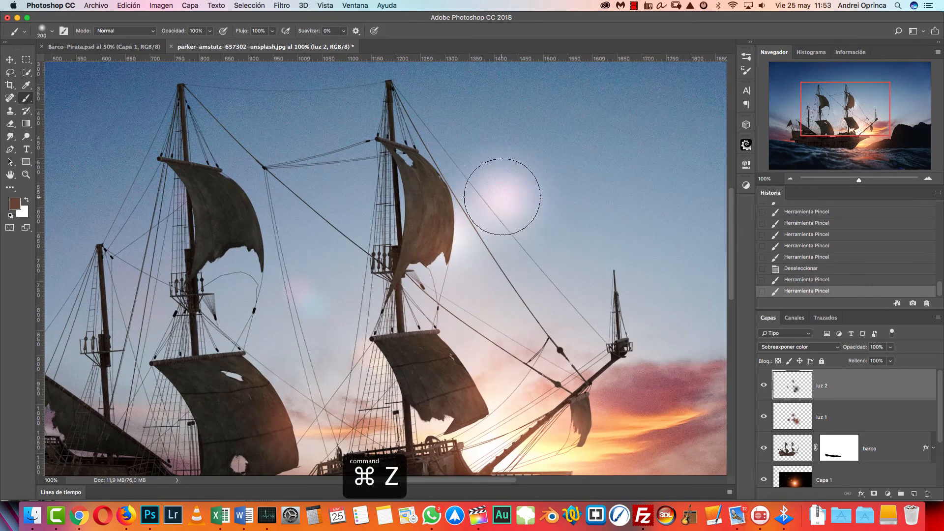
click(450, 187)
key(alt+super+z)
key(alt+super+z)
key(alt+super+z)
key(alt+super+z)
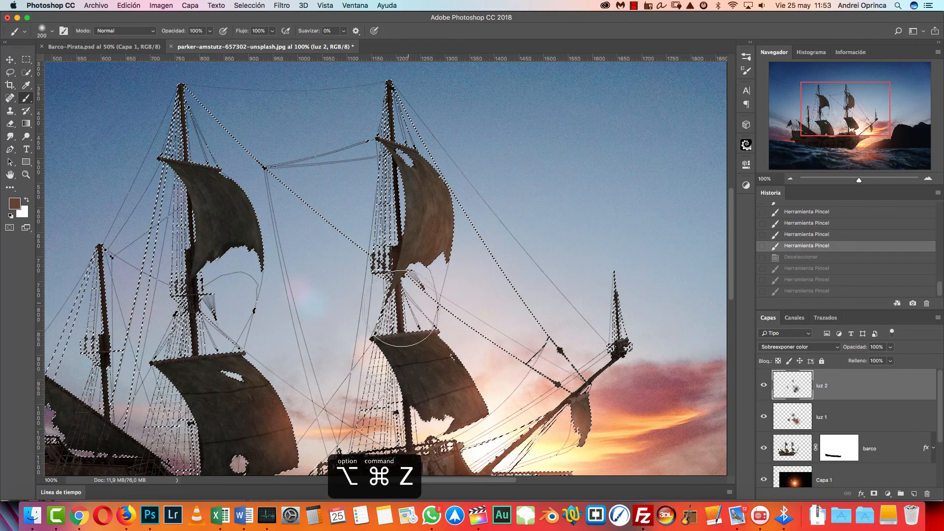
- Dab light on the foremast between its two sails within the ship selection, and deselect
click(414, 288)
click(585, 131)
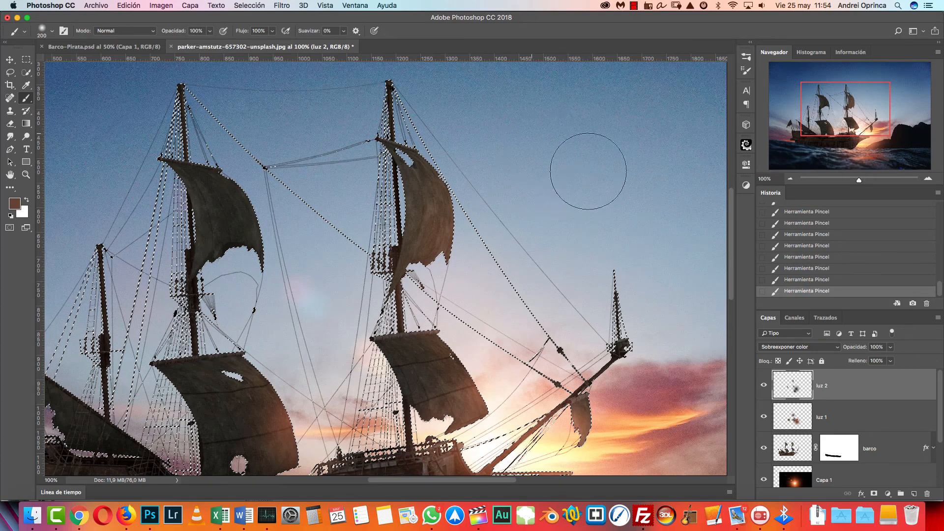
scroll(541, 279, down, 3)
scroll(542, 279, left, 2)
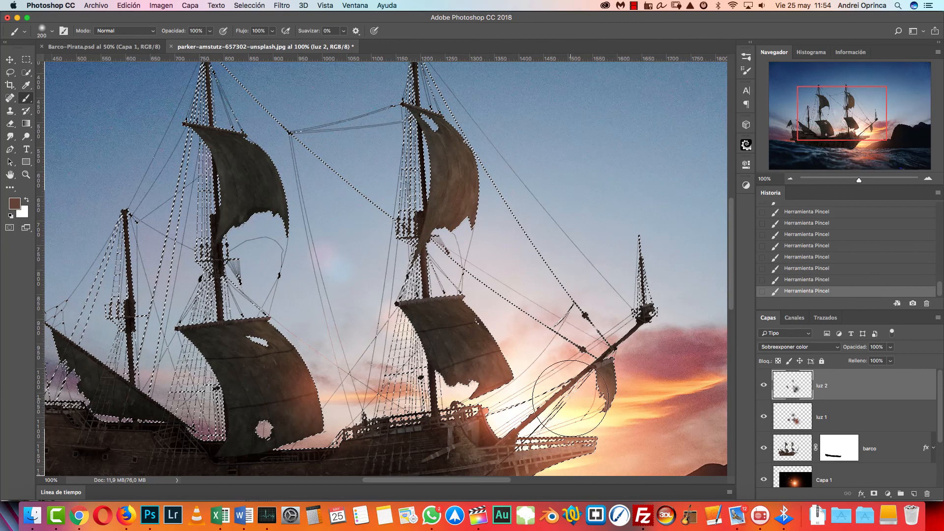
key(super+d)
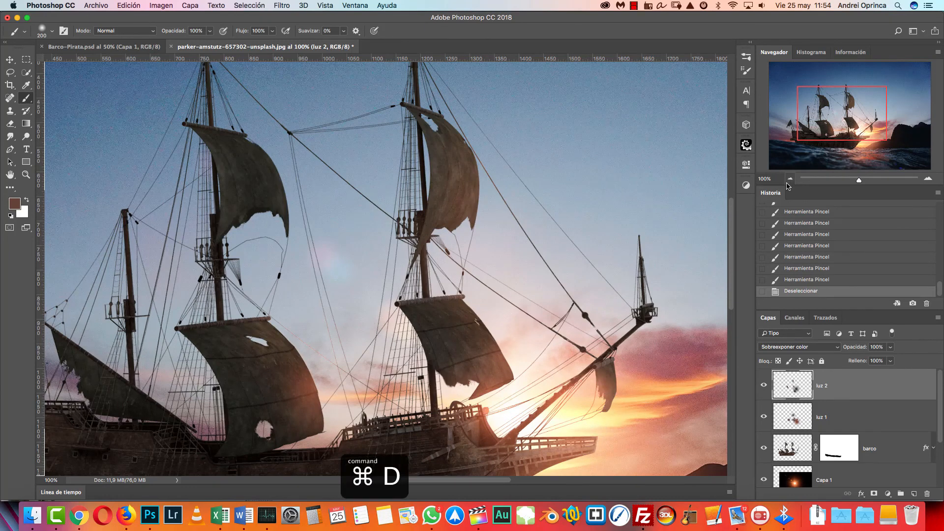
click(790, 179)
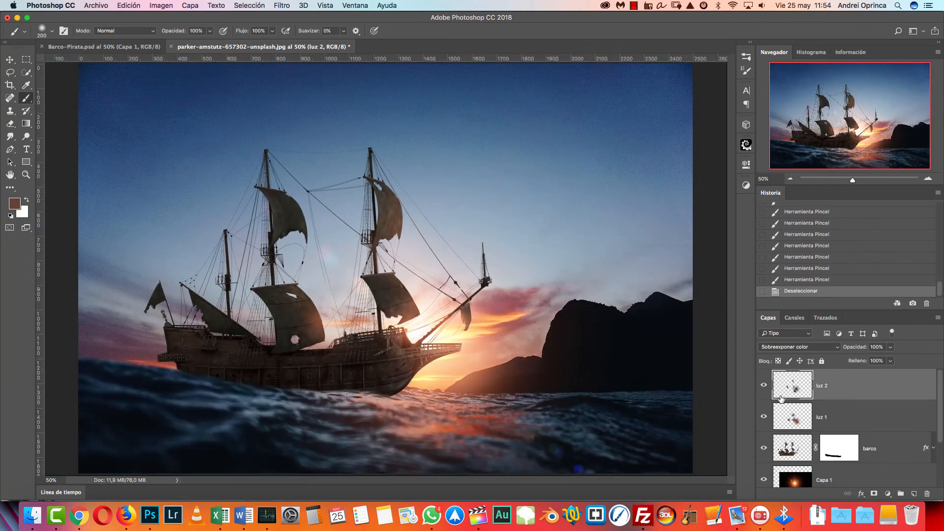
- Toggle the luz 1 and luz 2 layers' visibility to check their painted light
click(763, 416)
click(763, 416)
click(763, 386)
- Add a Gradient Map adjustment layer above luz 2 using the Violeta, naranja preset
click(888, 494)
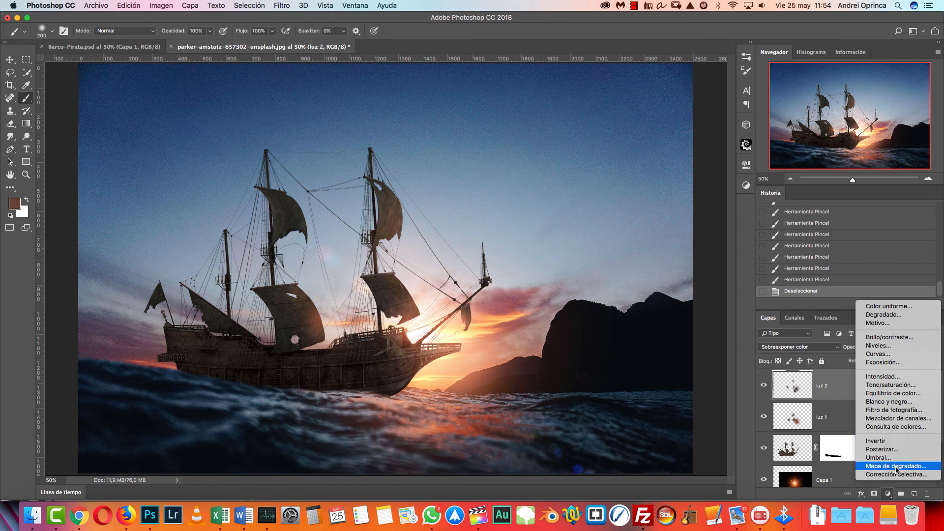
click(897, 466)
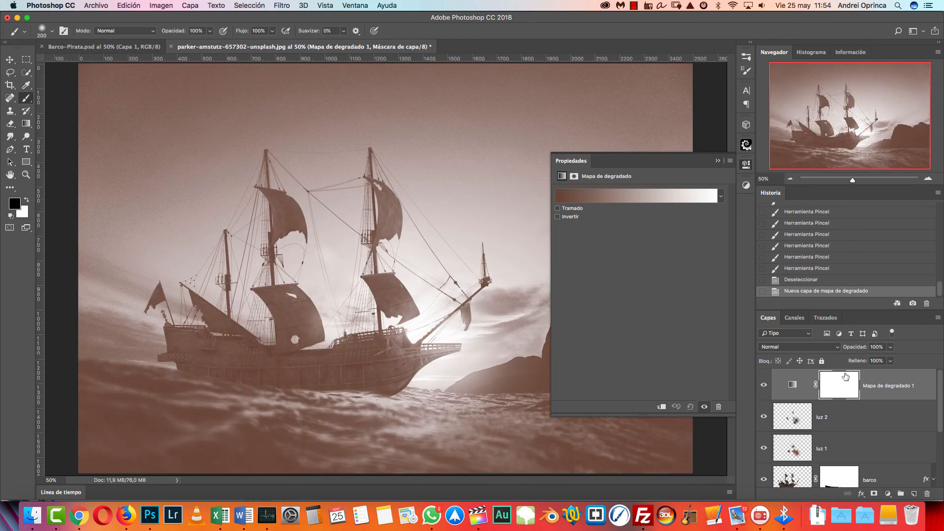
click(631, 201)
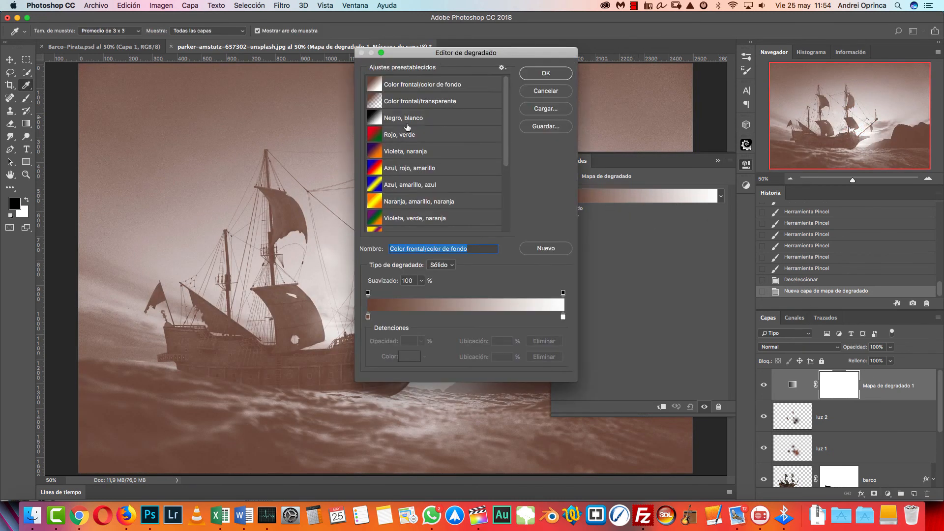
click(408, 152)
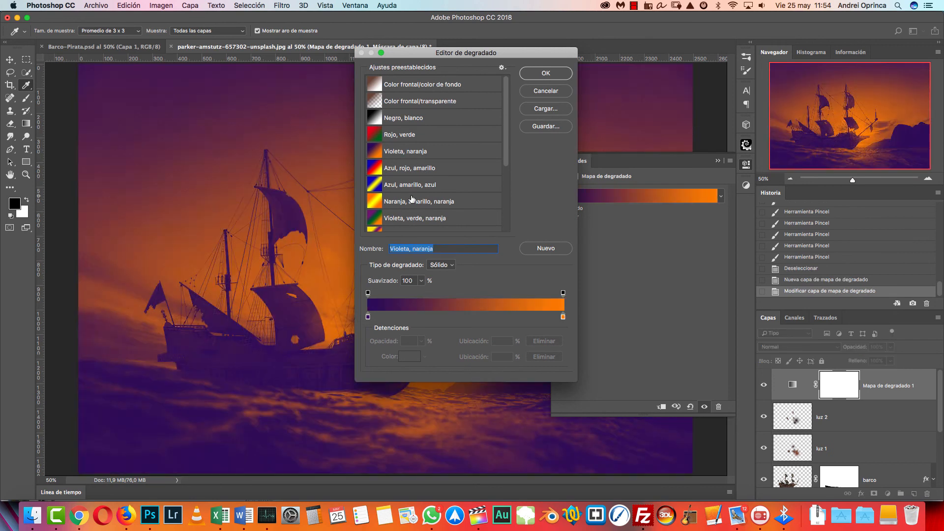
click(541, 74)
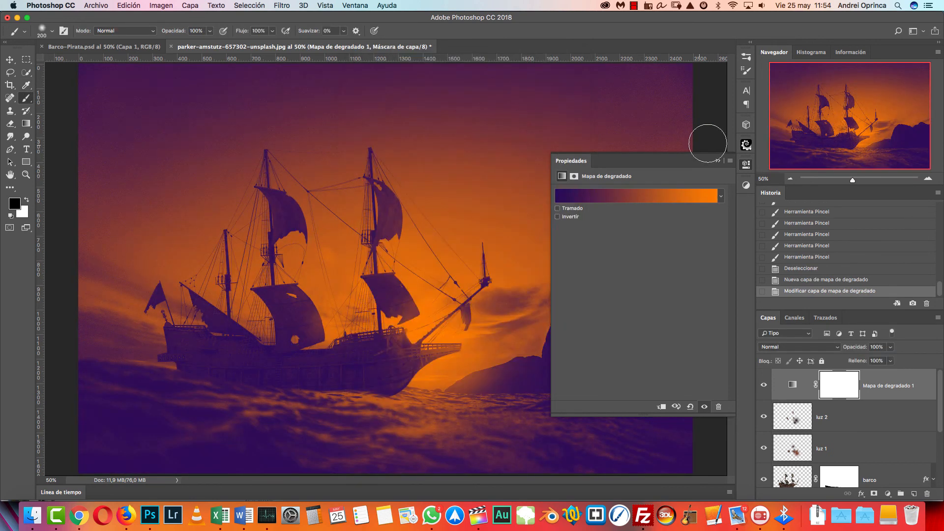
click(717, 160)
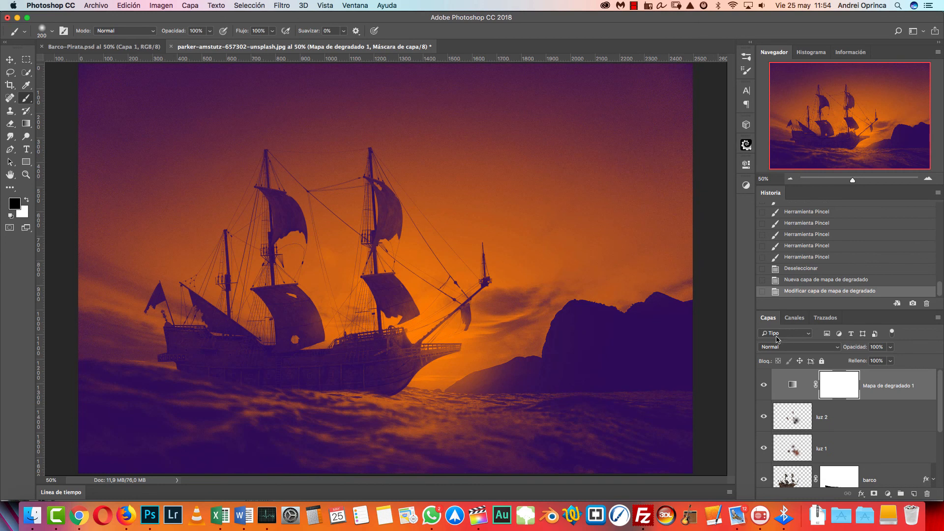
- Try the Luz suave blend mode on the gradient map layer
double_click(792, 385)
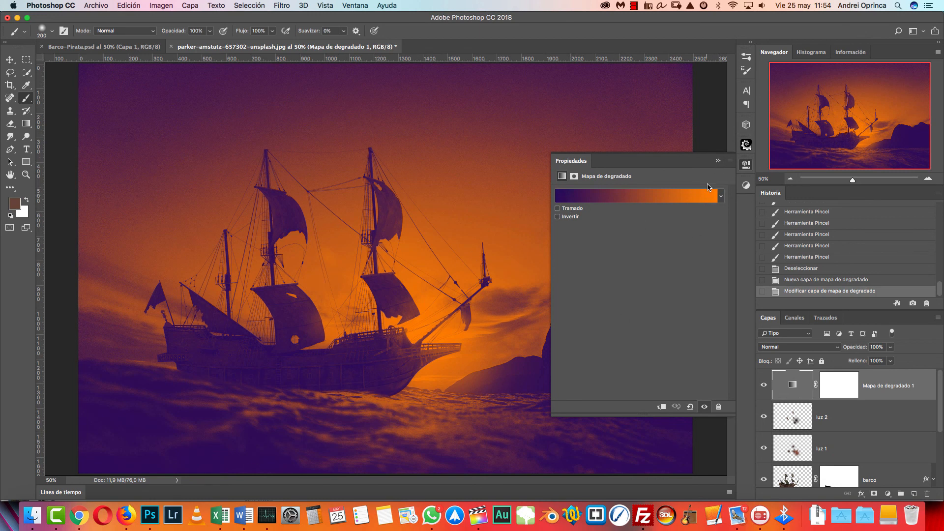
click(718, 161)
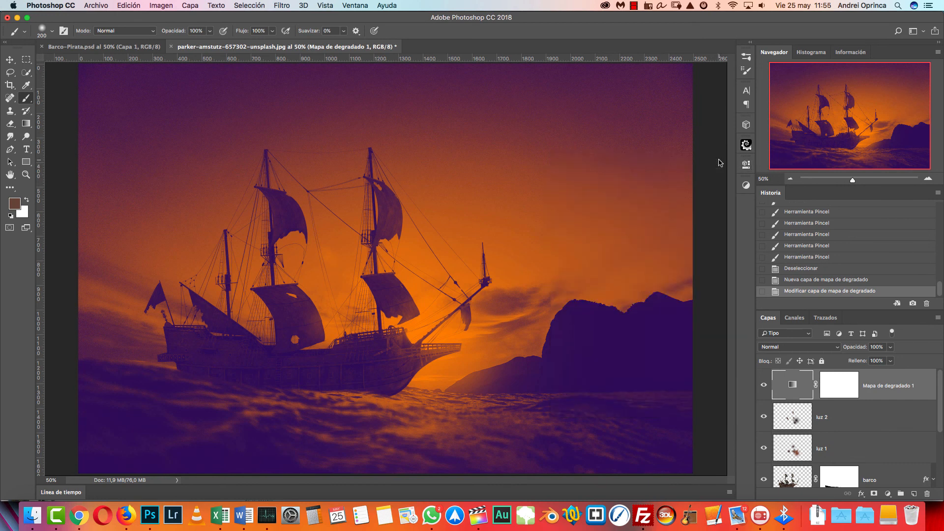
click(818, 348)
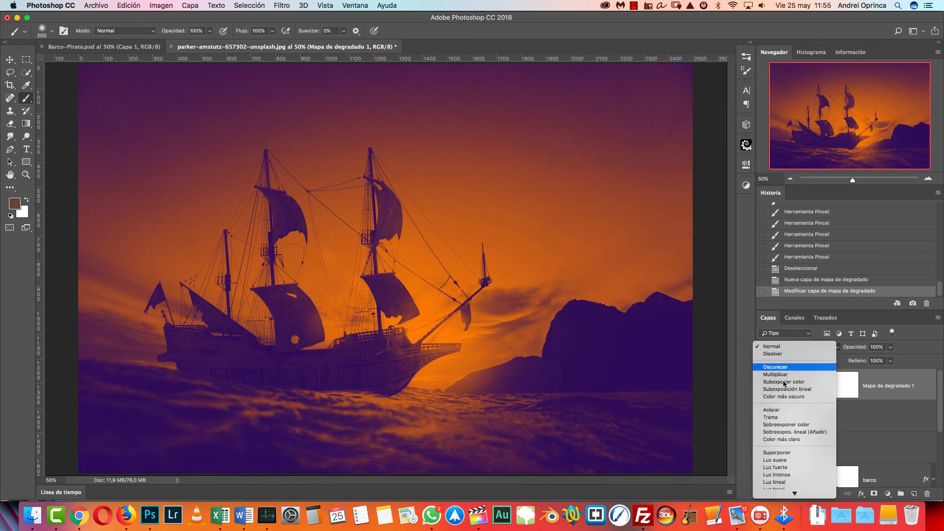
click(792, 461)
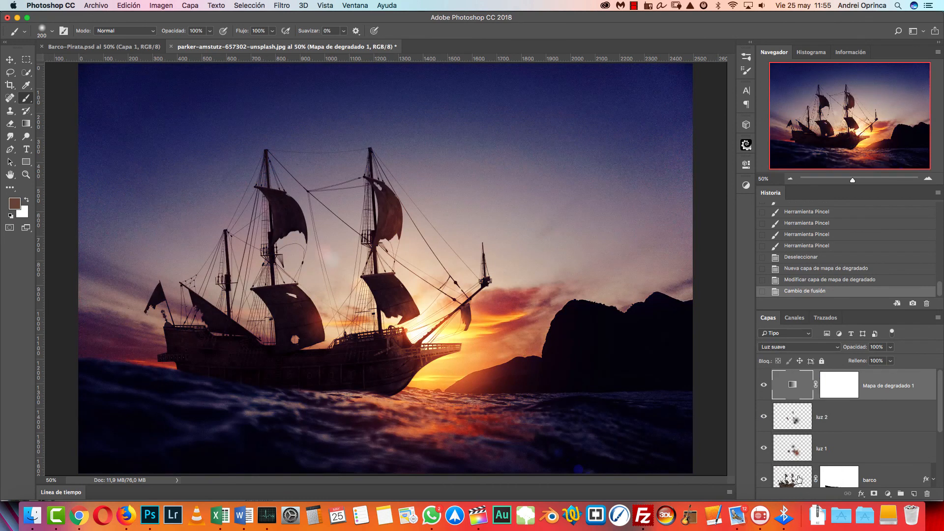
- Set the gradient map layer to Trama blend mode at 33% opacity and compare the image with and without it
click(780, 349)
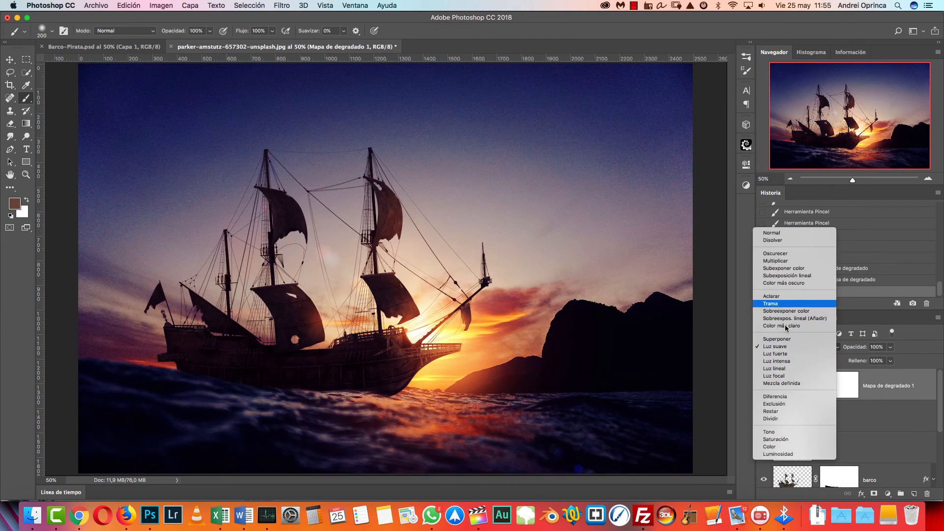
click(790, 305)
click(890, 347)
drag(880, 360, 859, 363)
click(763, 385)
click(763, 385)
click(763, 385)
click(764, 385)
- Recolor the gradient map's violet stop at location 0% to dark blue
double_click(788, 388)
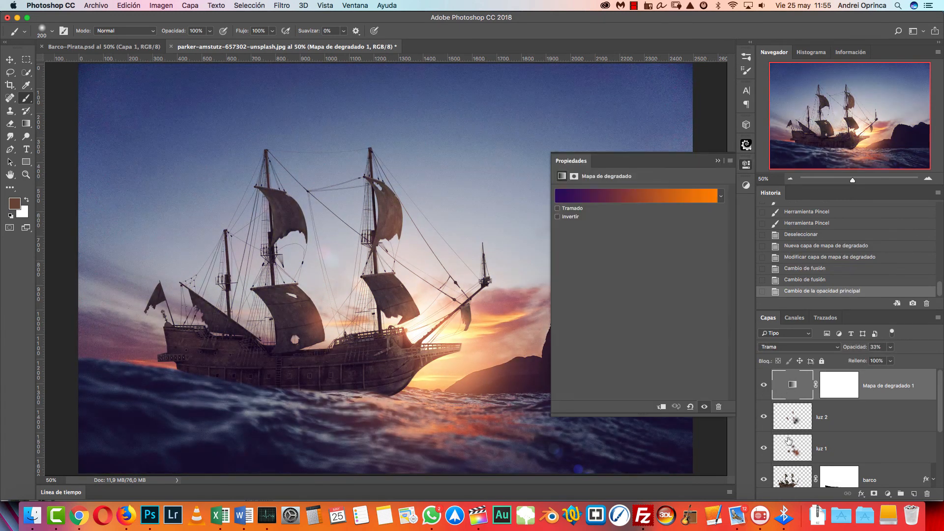
click(595, 198)
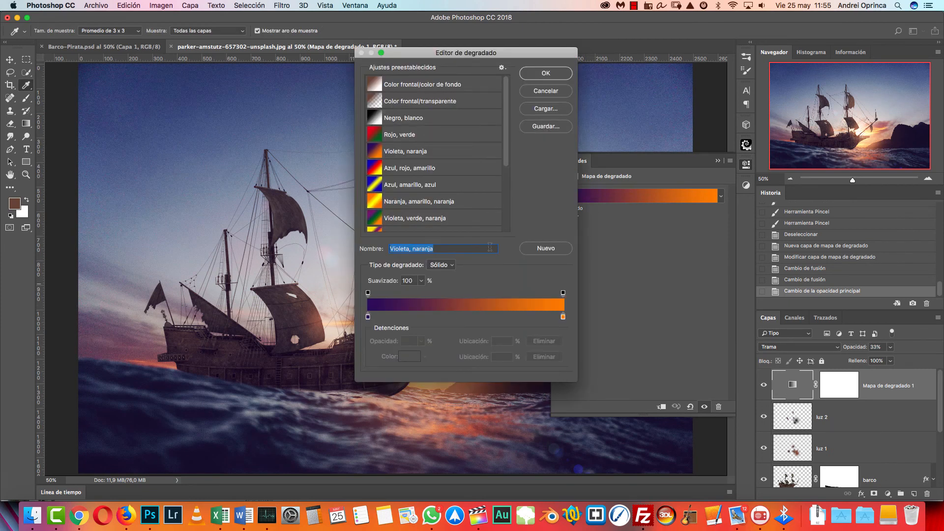
click(368, 317)
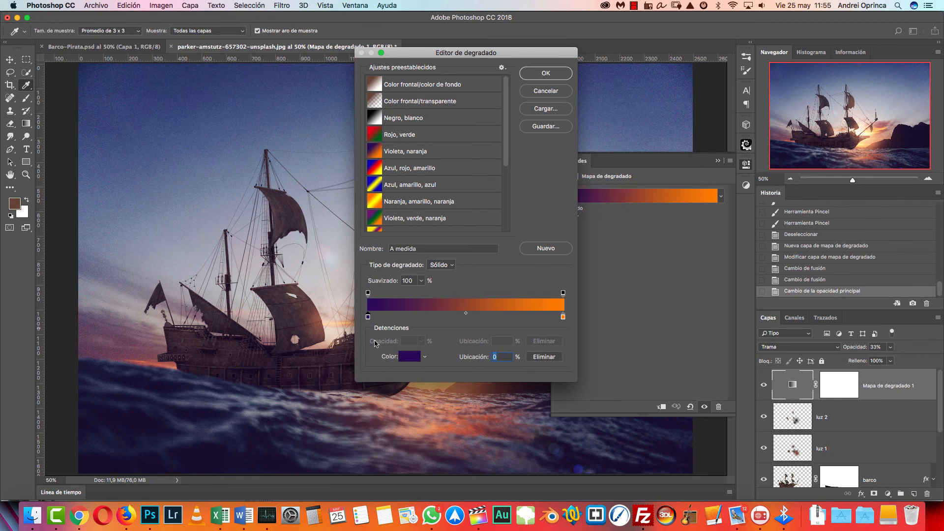
click(405, 356)
drag(738, 183, 740, 195)
click(835, 137)
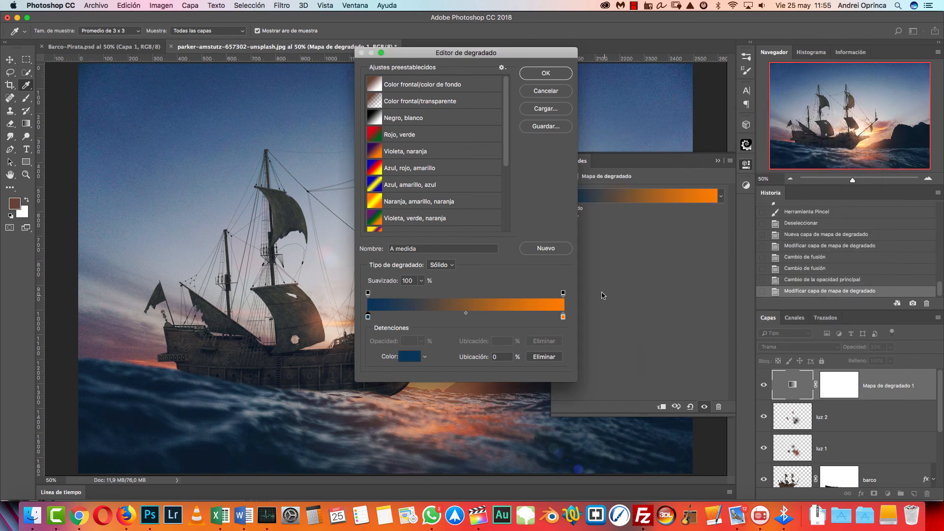
- Recolor the gradient map's orange stop at location 100% to yellow-orange and accept the edited gradient
click(563, 317)
click(411, 357)
drag(740, 247, 740, 248)
click(743, 250)
click(834, 134)
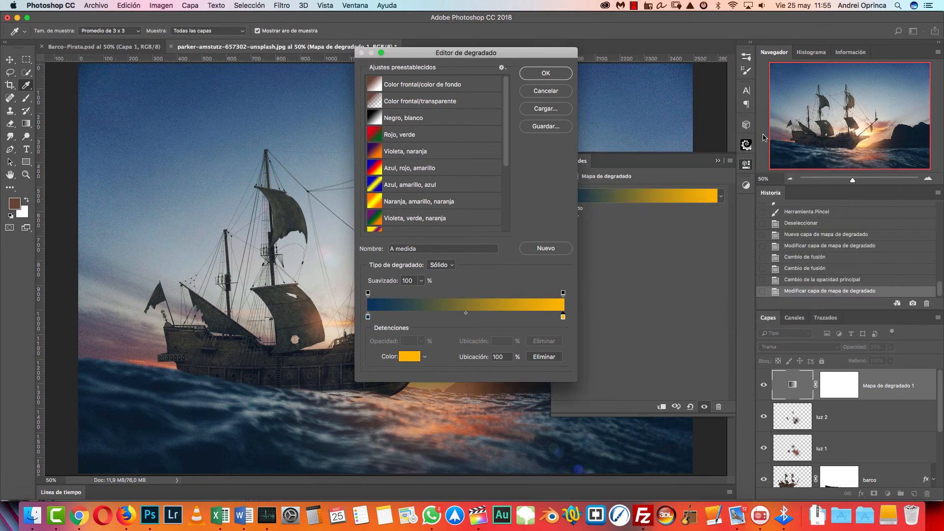
click(557, 75)
click(717, 161)
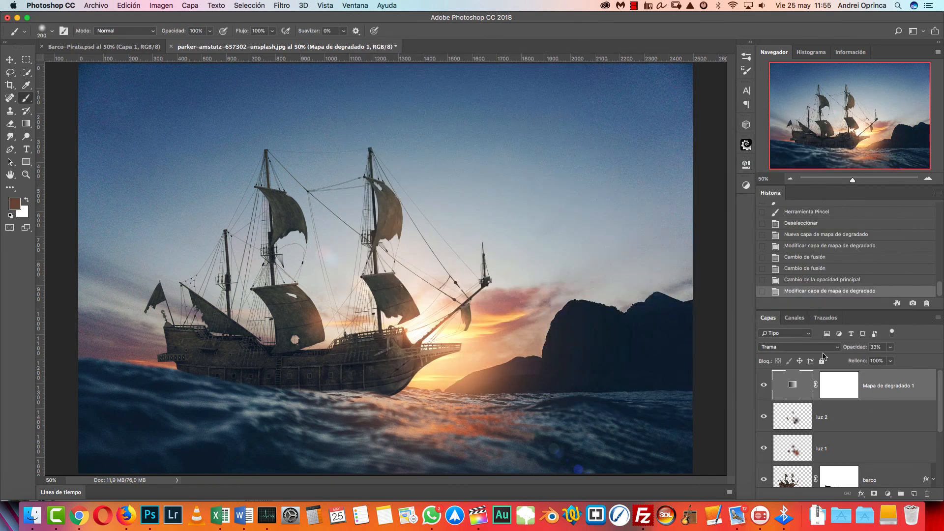
- Toggle the gradient map layer's visibility to compare the recolored effect with the original image
click(764, 385)
click(765, 386)
click(764, 385)
click(763, 385)
- Darken the gradient map's blue stop to #061d33 and accept the gradient
double_click(776, 376)
click(570, 194)
double_click(368, 317)
click(709, 237)
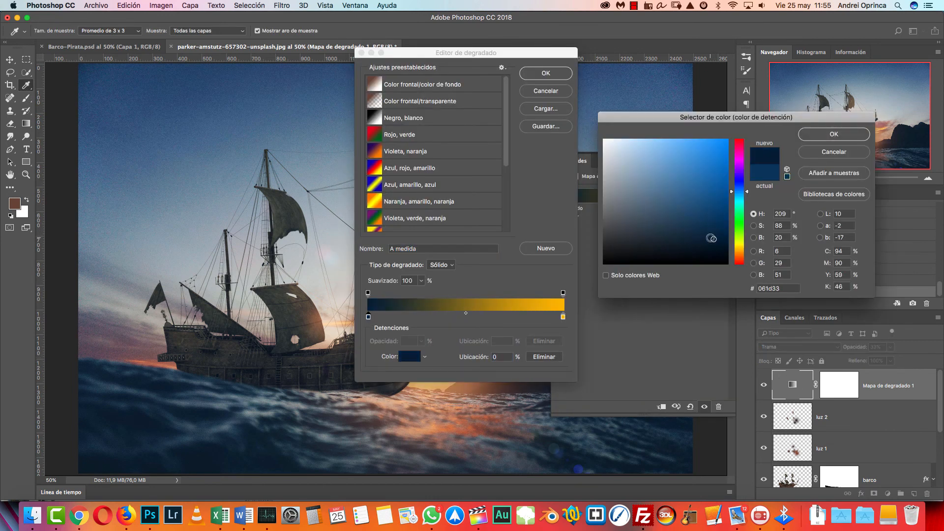
click(819, 139)
click(545, 73)
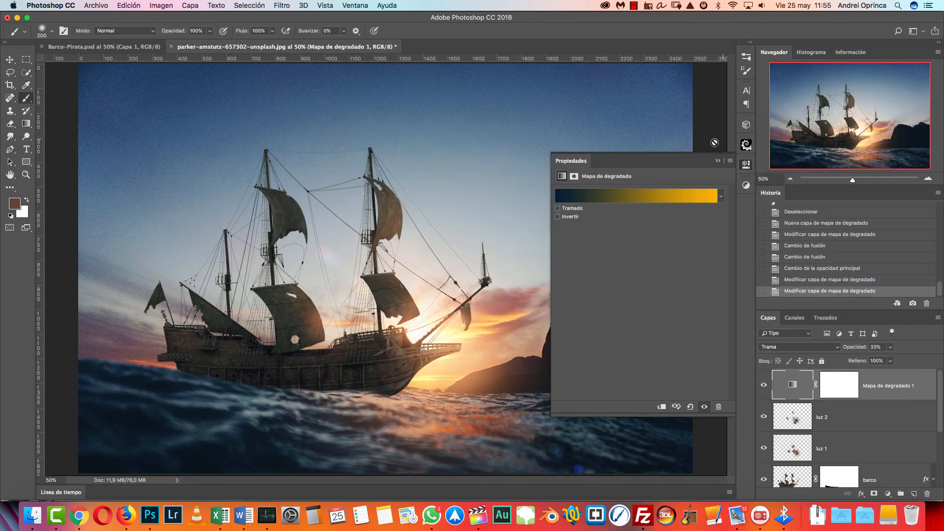
- Add a Photo Filter adjustment layer above the gradient map and try the Rojo and Violeta filters, testing Violeta without preserved luminosity
click(887, 493)
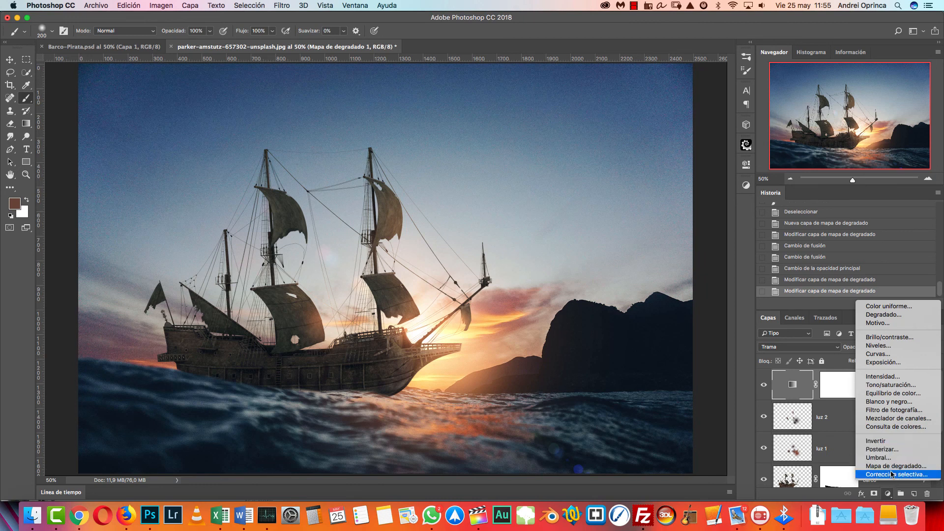
click(899, 411)
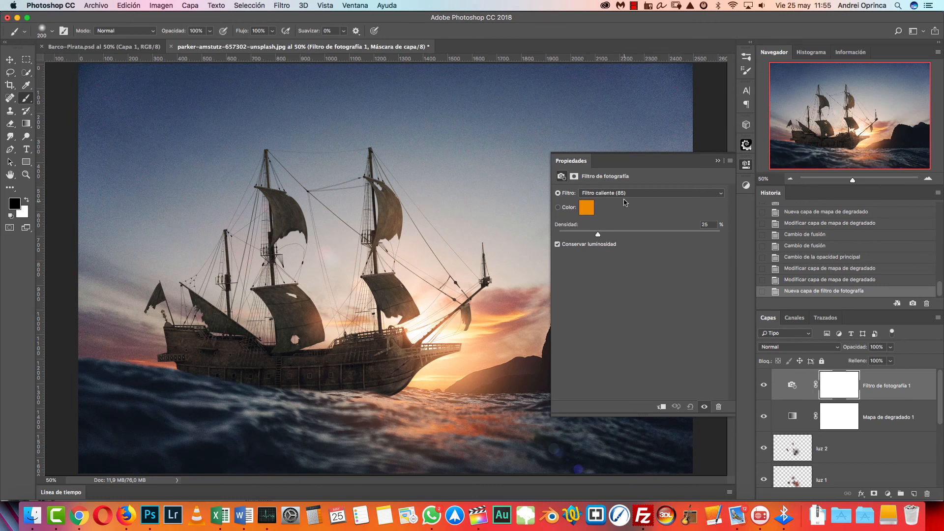
click(626, 195)
click(611, 238)
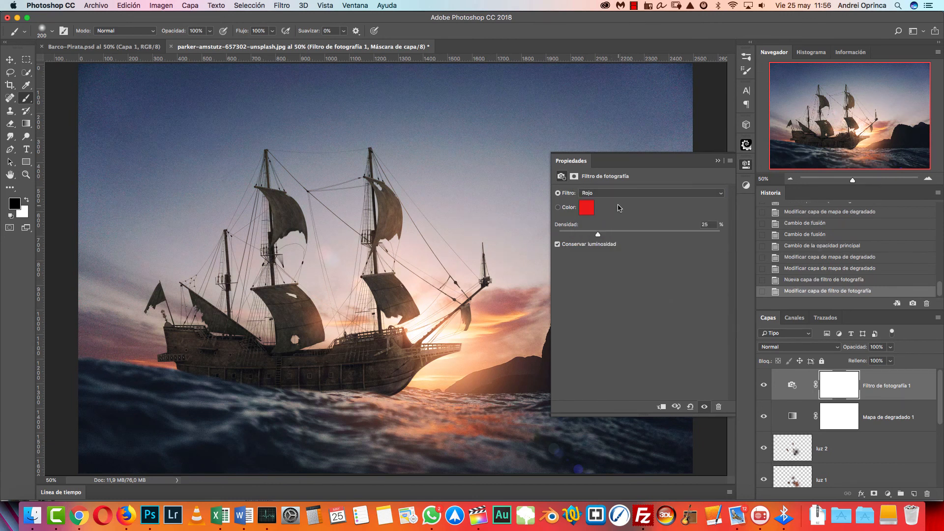
click(618, 195)
click(617, 236)
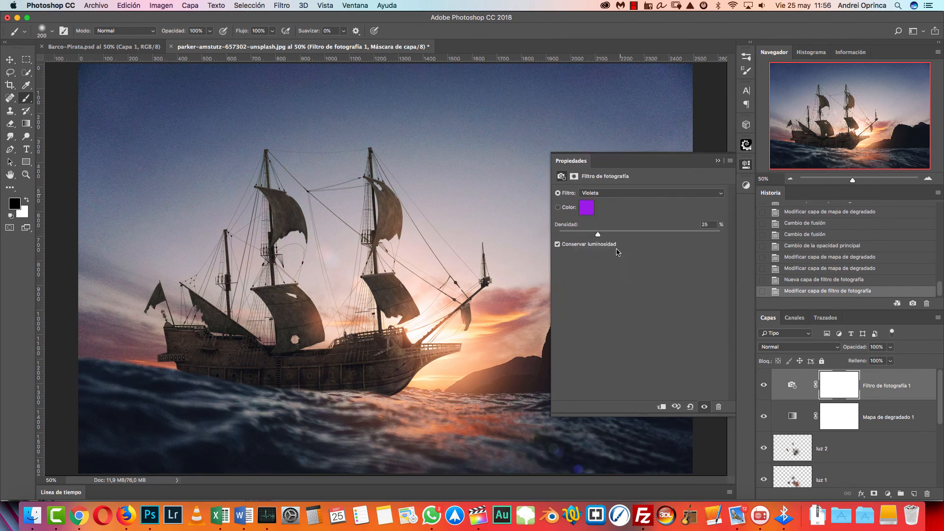
click(557, 245)
click(557, 245)
click(557, 245)
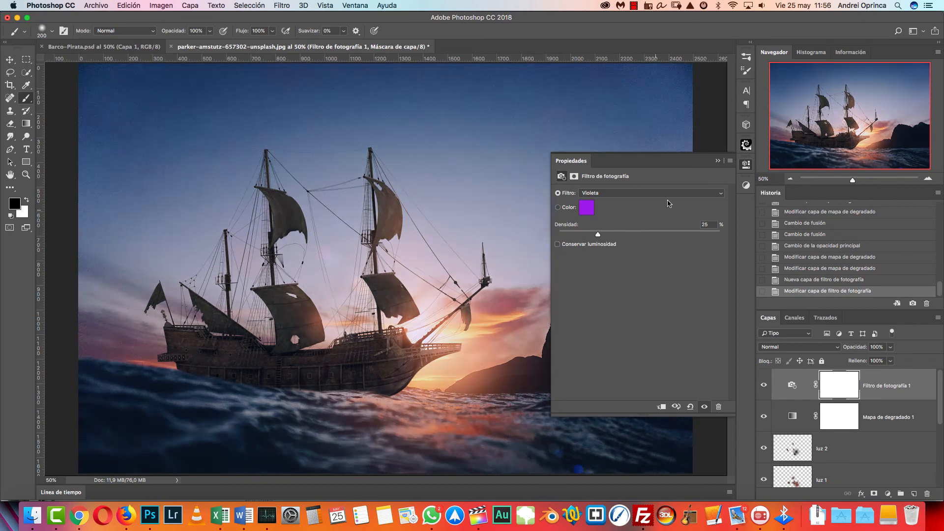
- Set the photo filter to Sepia at 44% density with Conservar luminosidad enabled, comparing the image with and without it
click(641, 199)
click(645, 231)
mouse_move(598, 234)
mouse_down()
mouse_move(624, 235)
mouse_move(603, 241)
mouse_up()
click(557, 244)
click(559, 245)
click(559, 246)
click(559, 245)
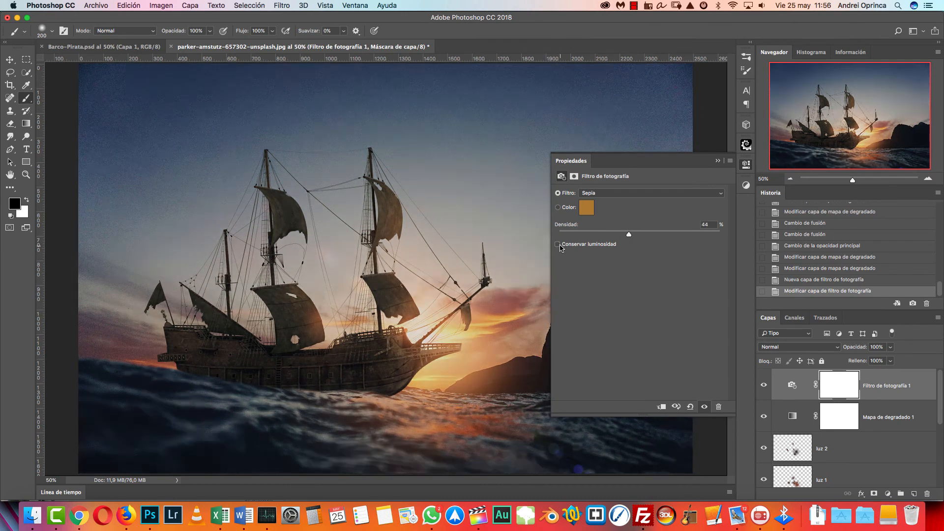
click(559, 246)
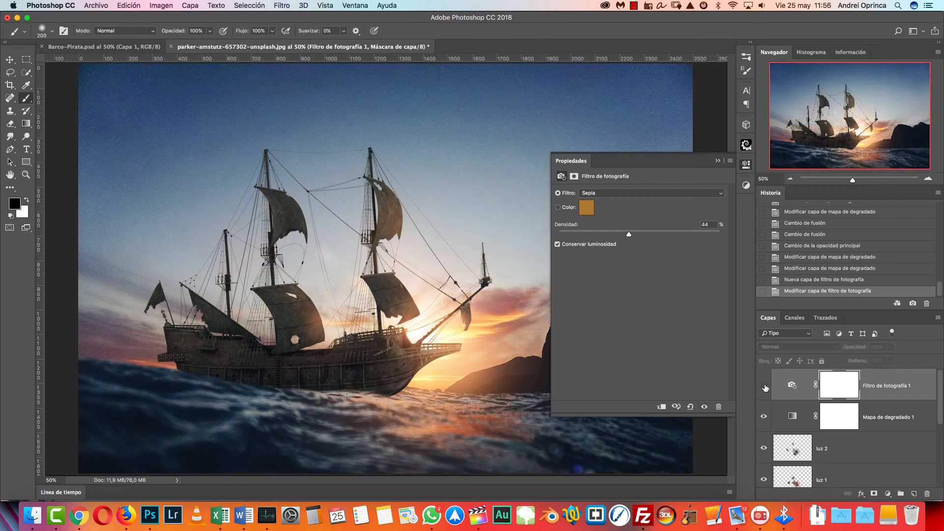
click(745, 164)
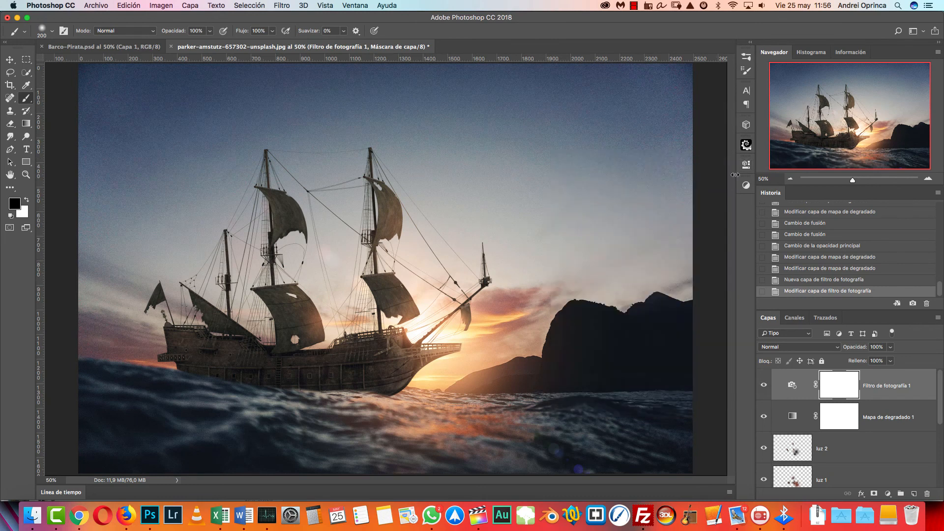
- Examine the reference composite Barco-Pirata.psd and its layer stack, and return to the working document
click(790, 179)
click(928, 179)
click(104, 46)
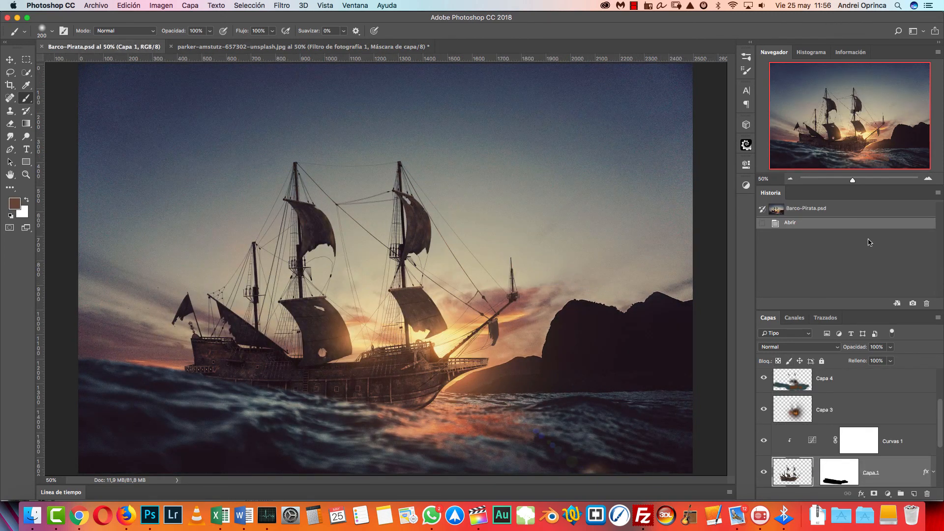
drag(940, 407, 942, 462)
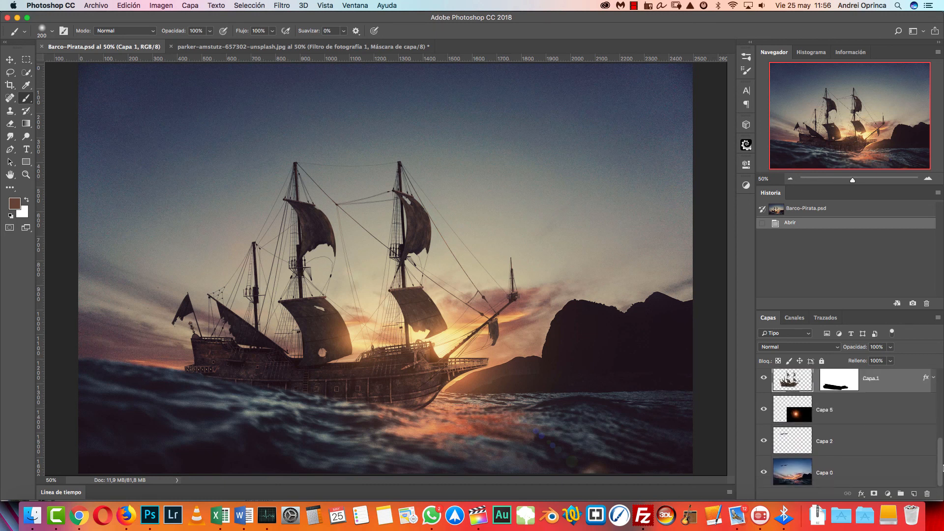
click(302, 47)
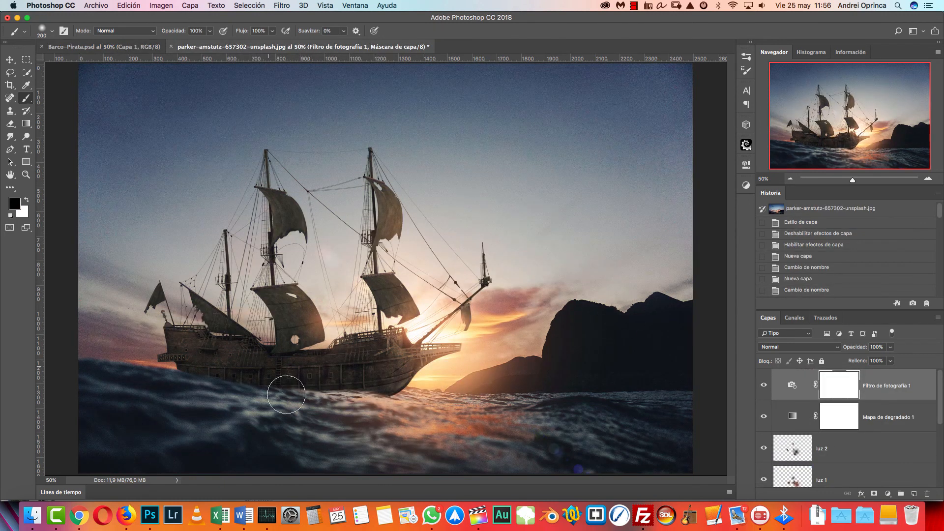